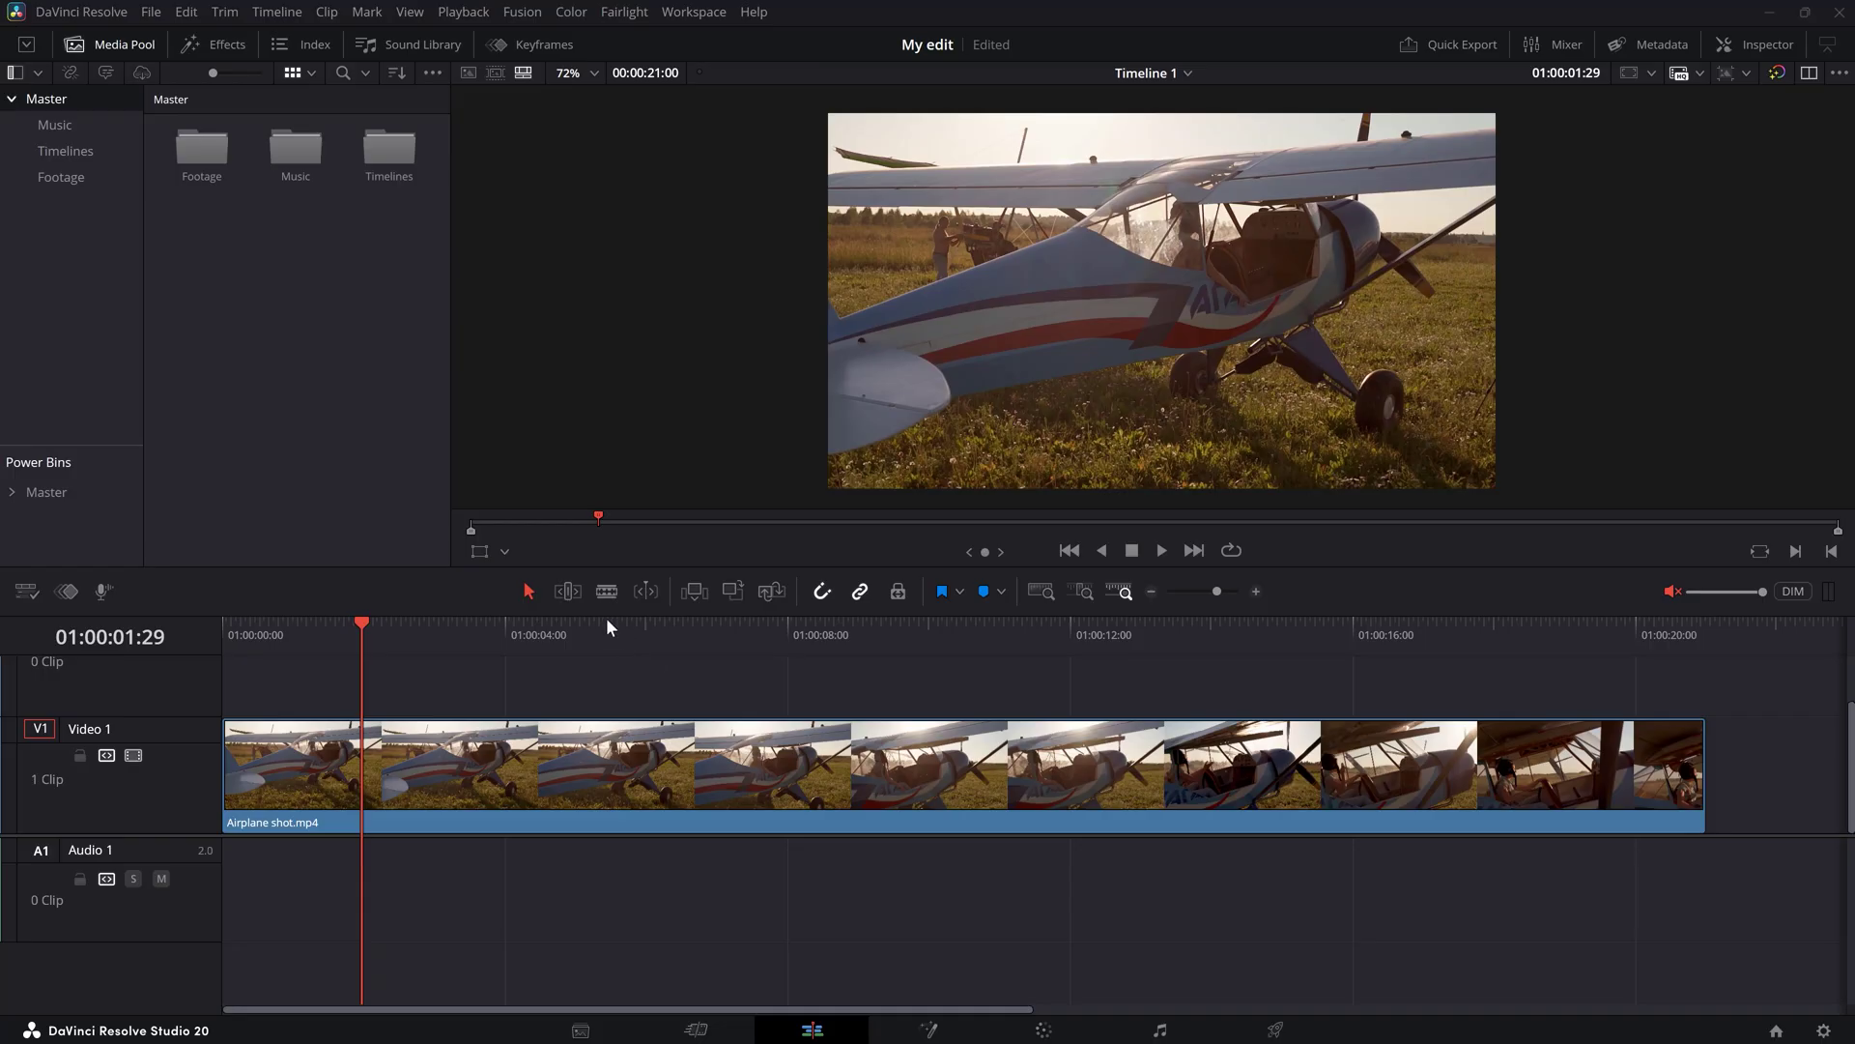
Step: Blade-cut the Airplane shot clip on Video 1 at three points
left_click(607, 592)
left_click(614, 763)
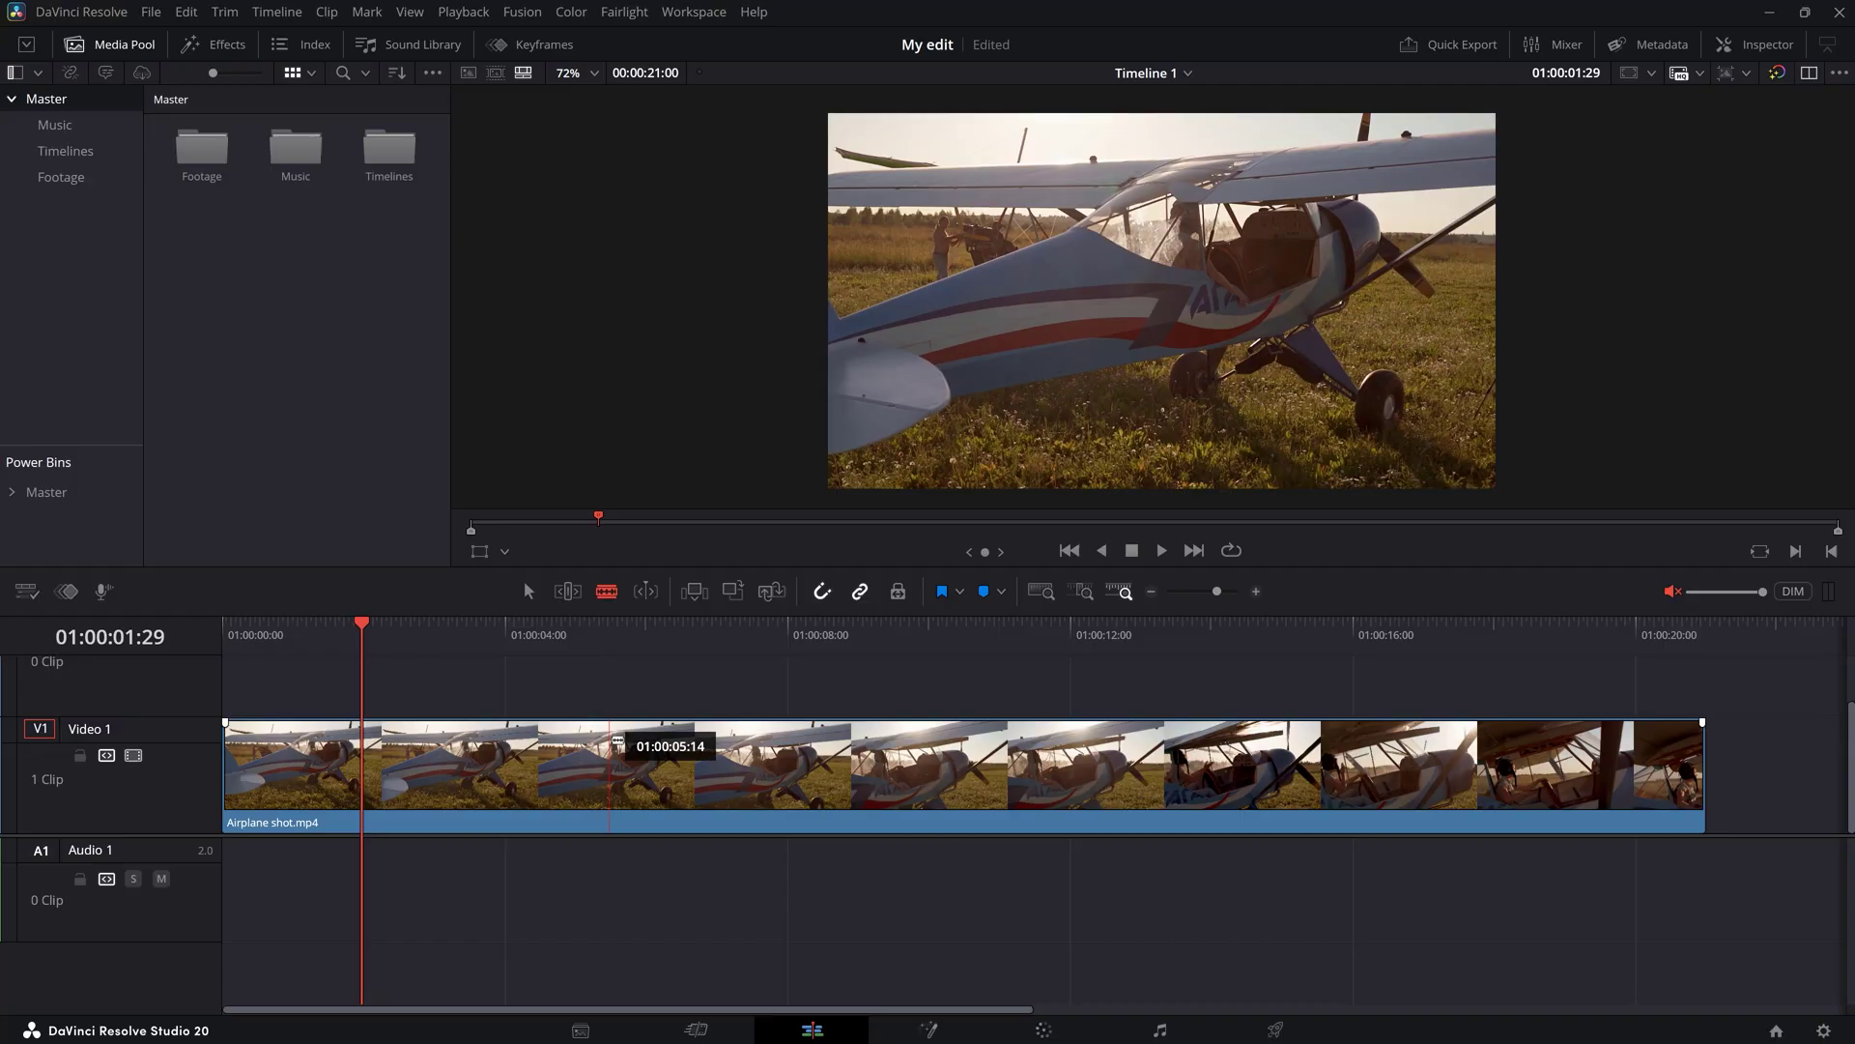
left_click(698, 763)
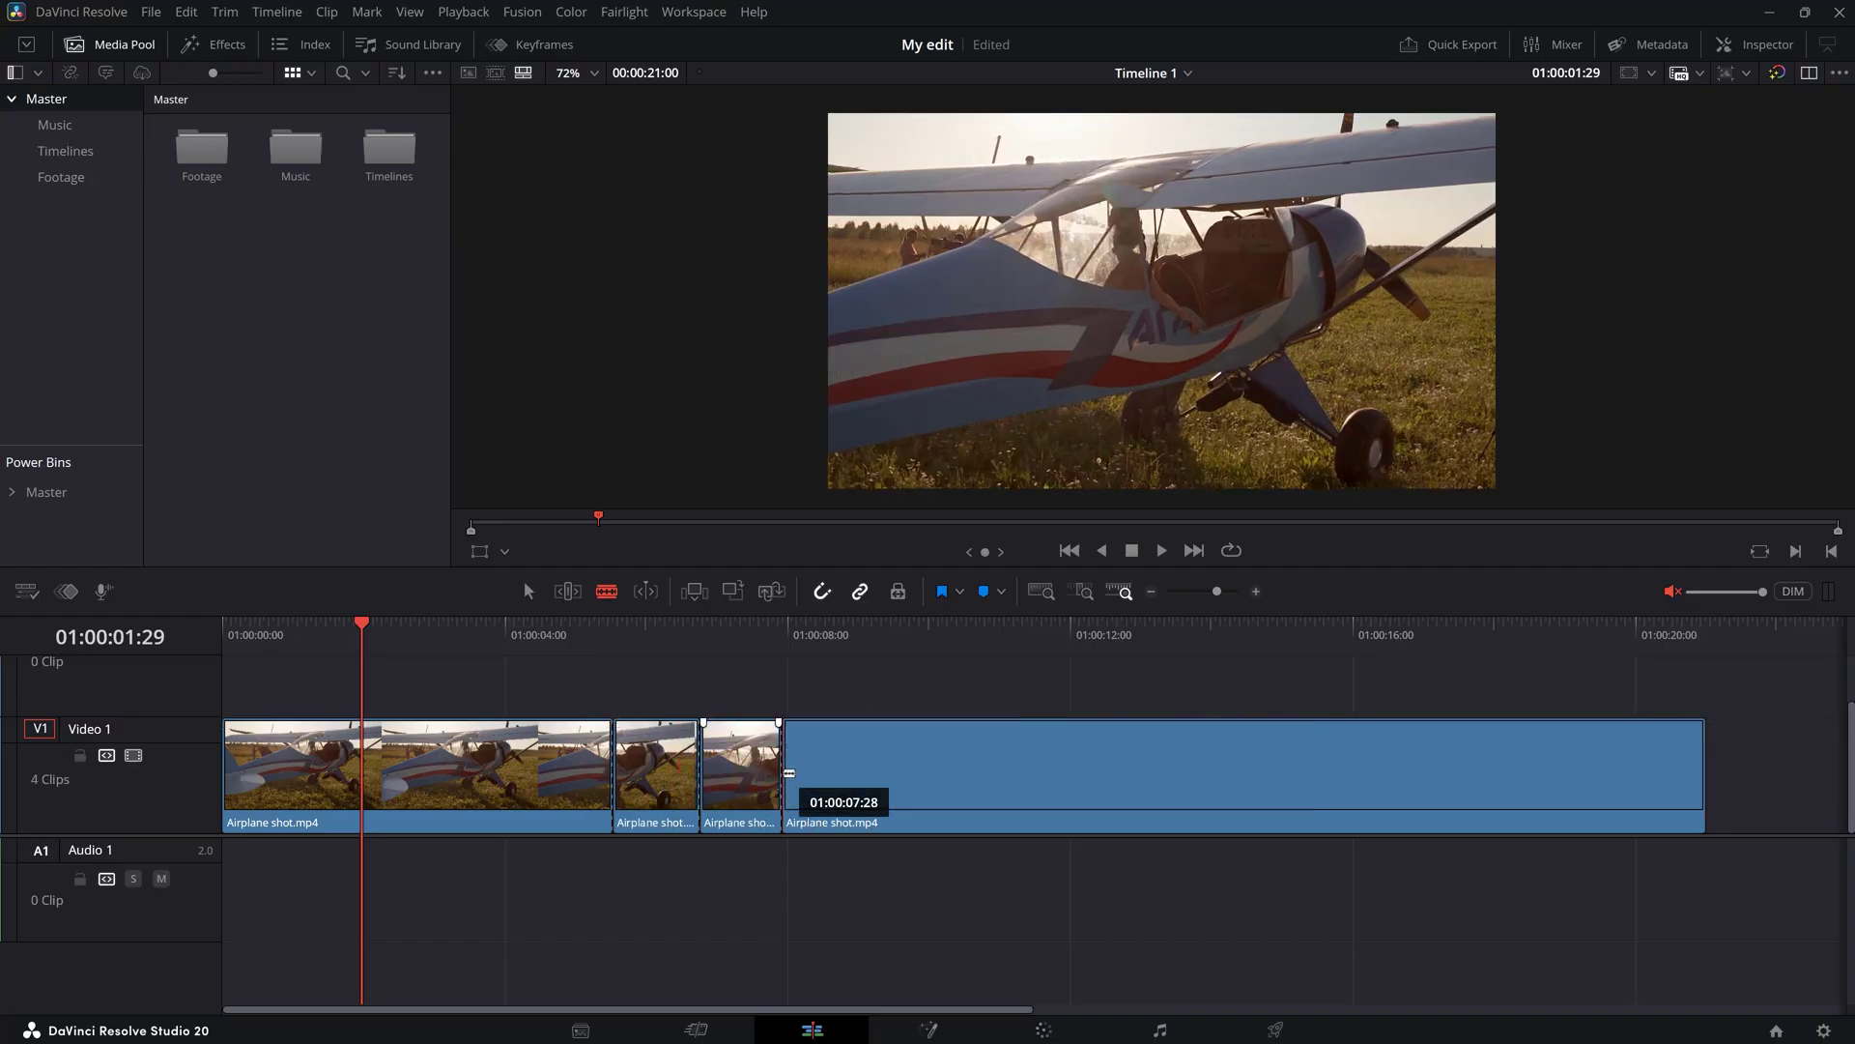
left_click(783, 763)
Step: Split the Airplane shot clip at the playhead at 01:00:10:06 with Ctrl+\
key("a")
left_click_drag(812, 624, 943, 635)
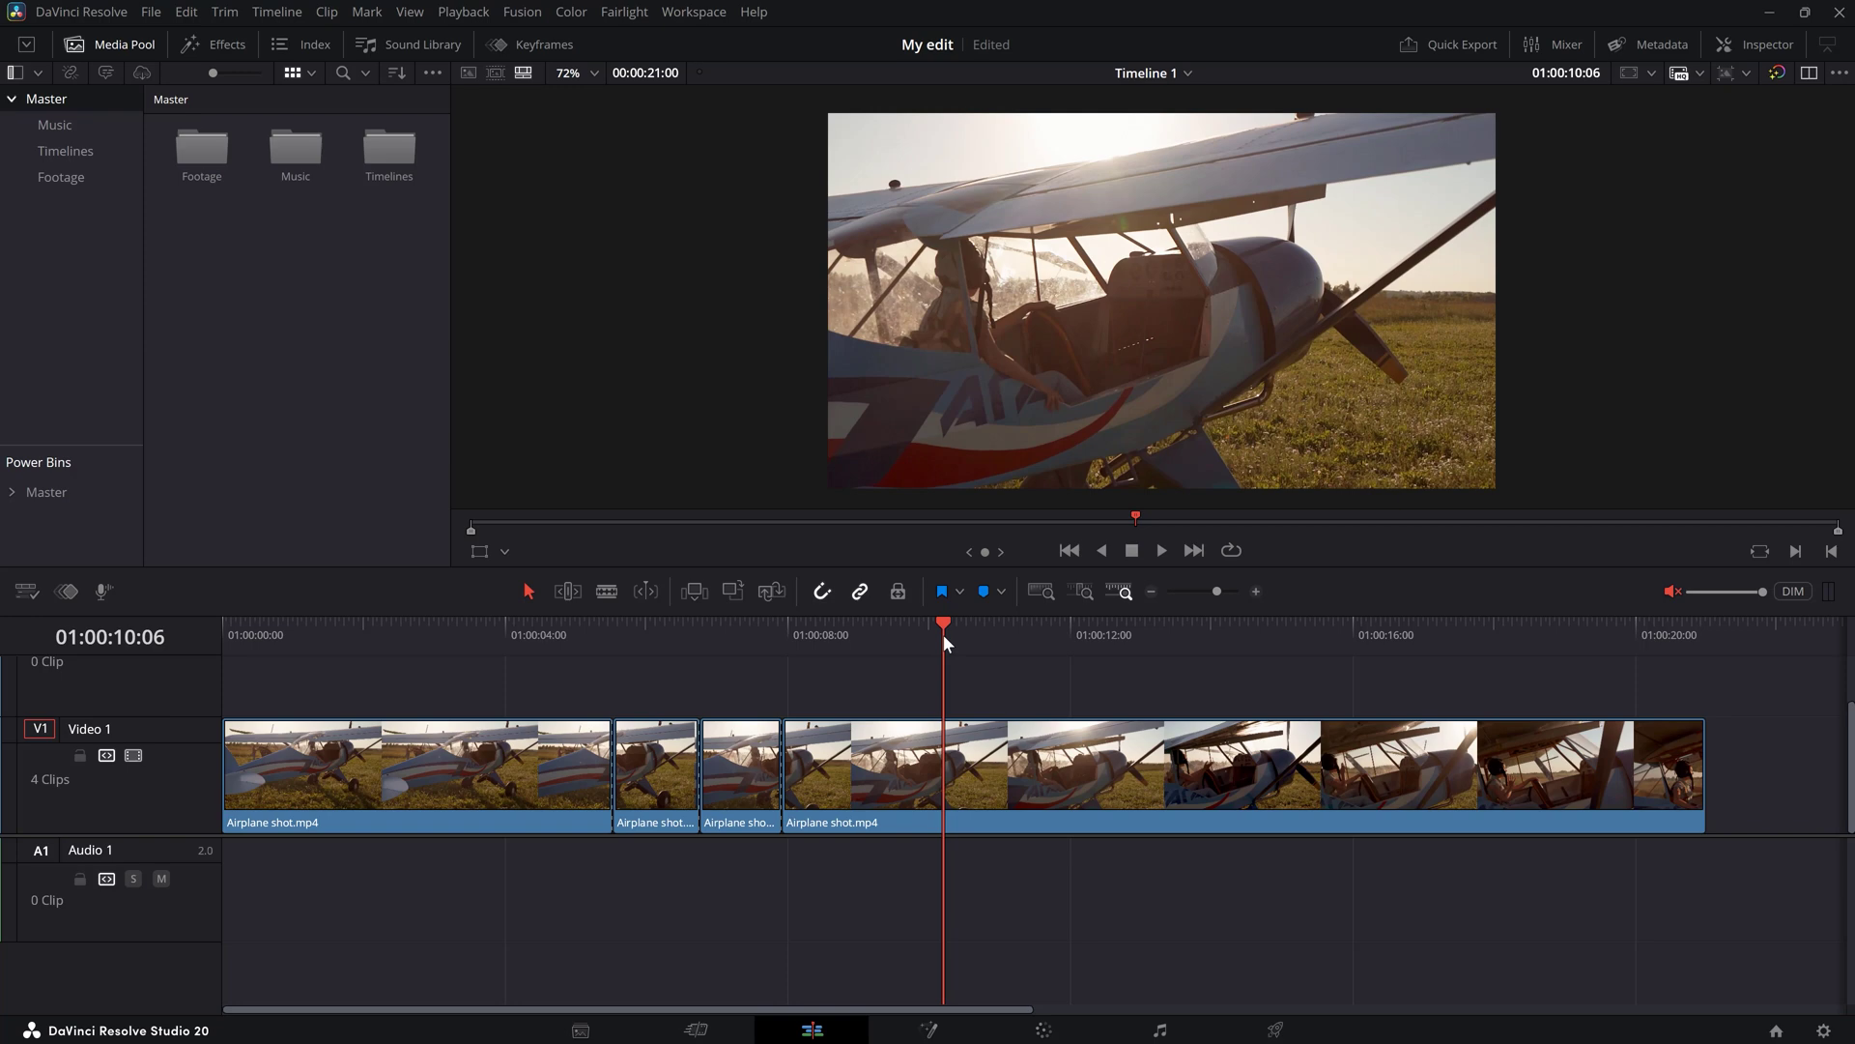
key("ctrl+backslash")
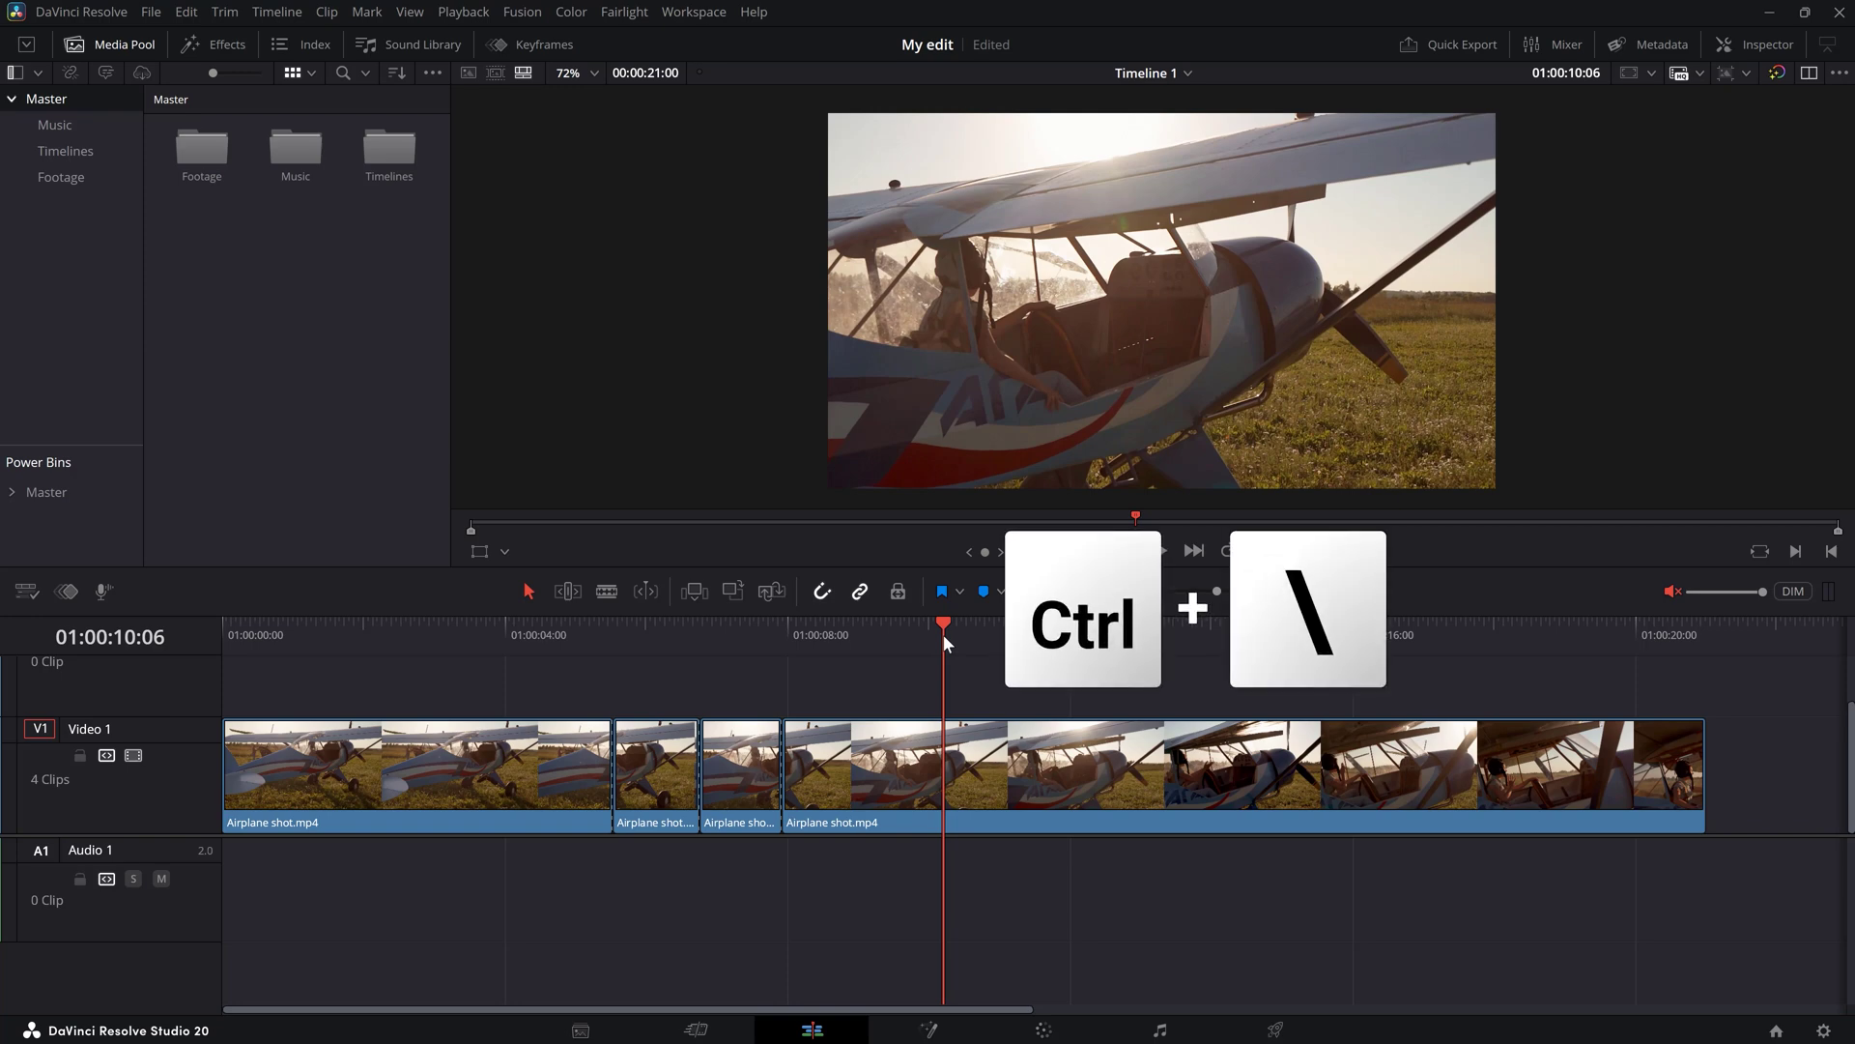
left_click_drag(947, 623, 1109, 630)
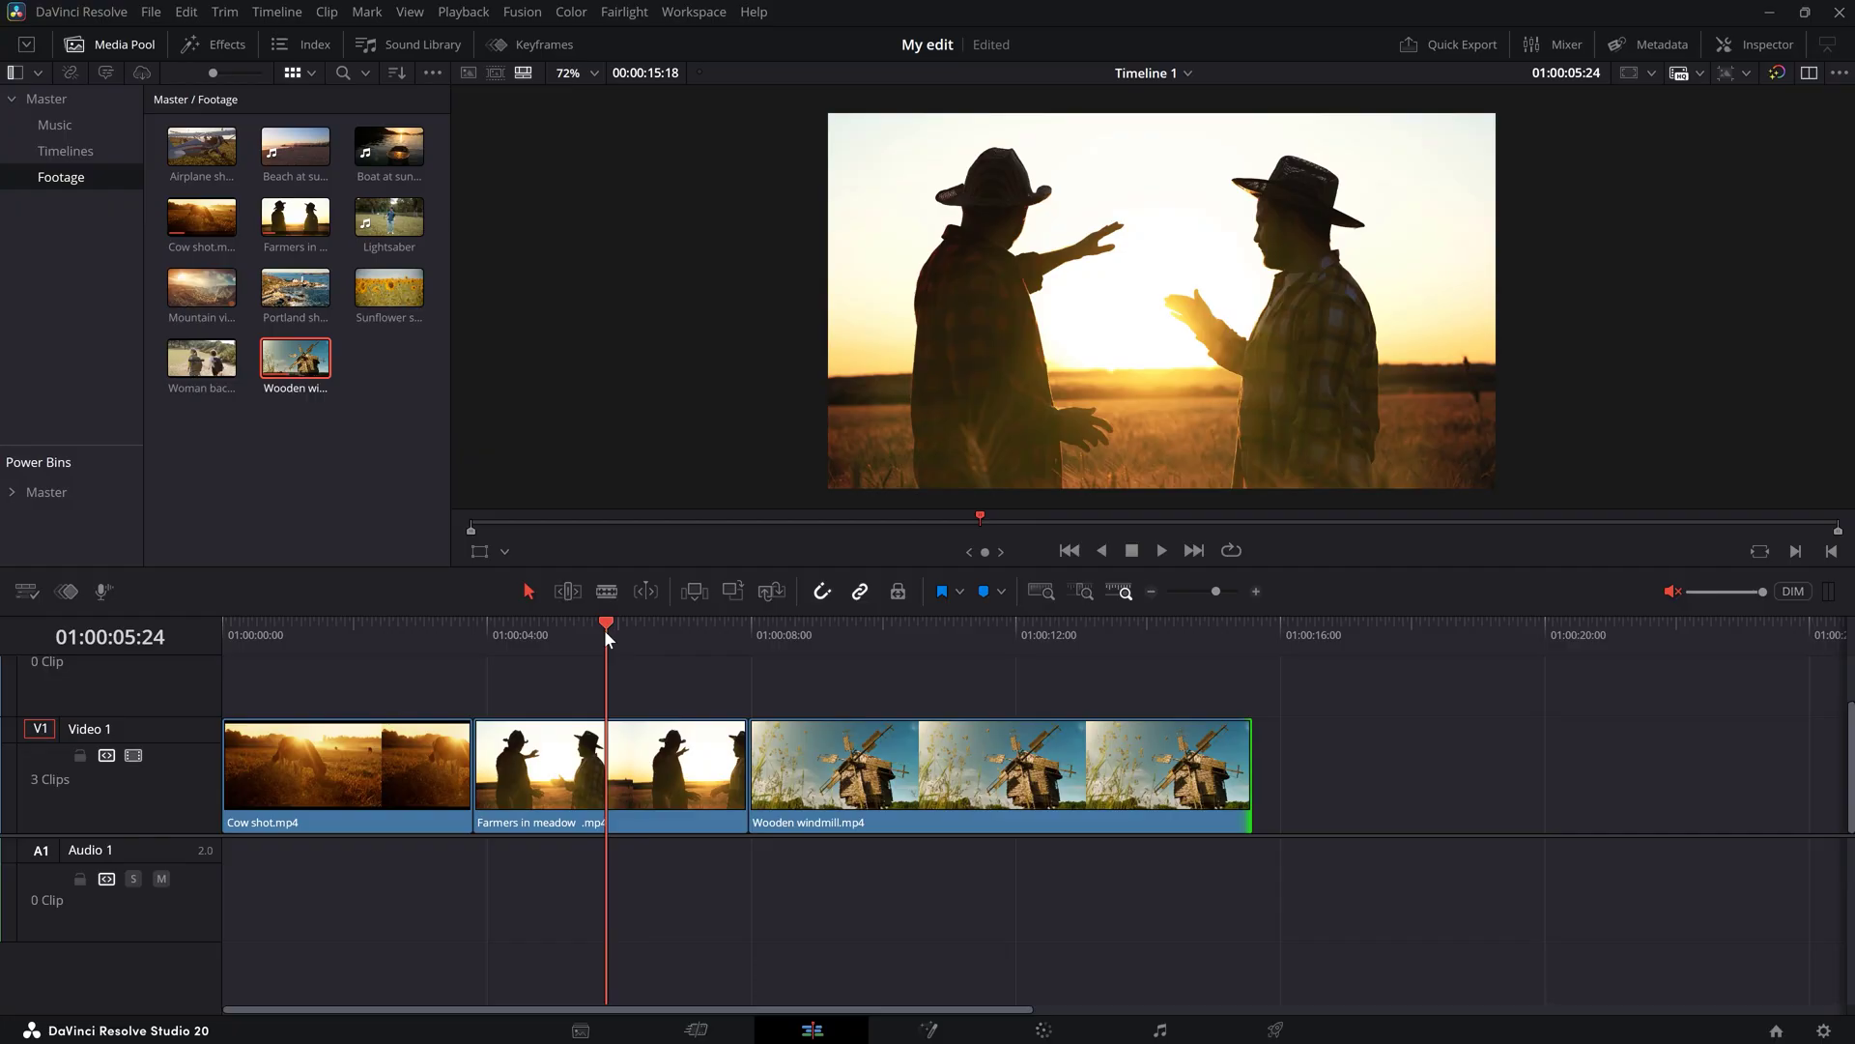
Step: Lift the Farmers in meadow clip with Backspace, leaving a gap
left_click(630, 749)
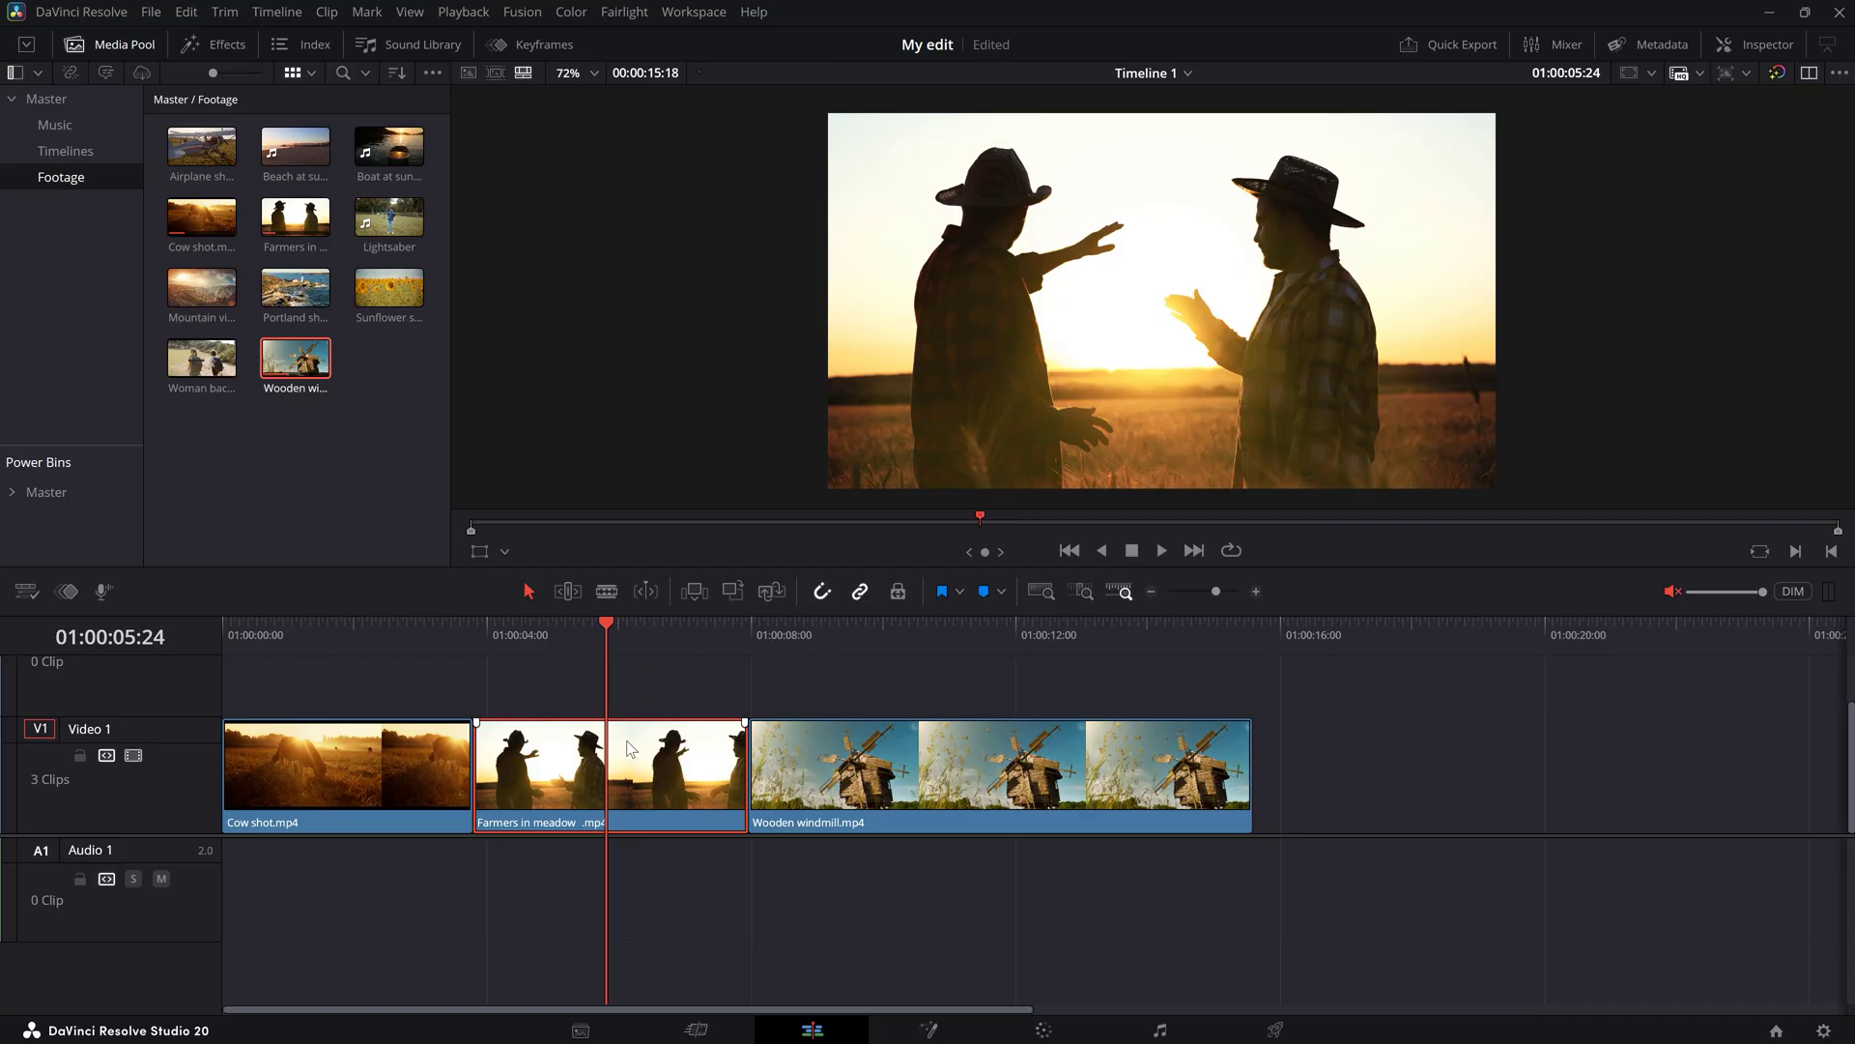
key("BackSpace")
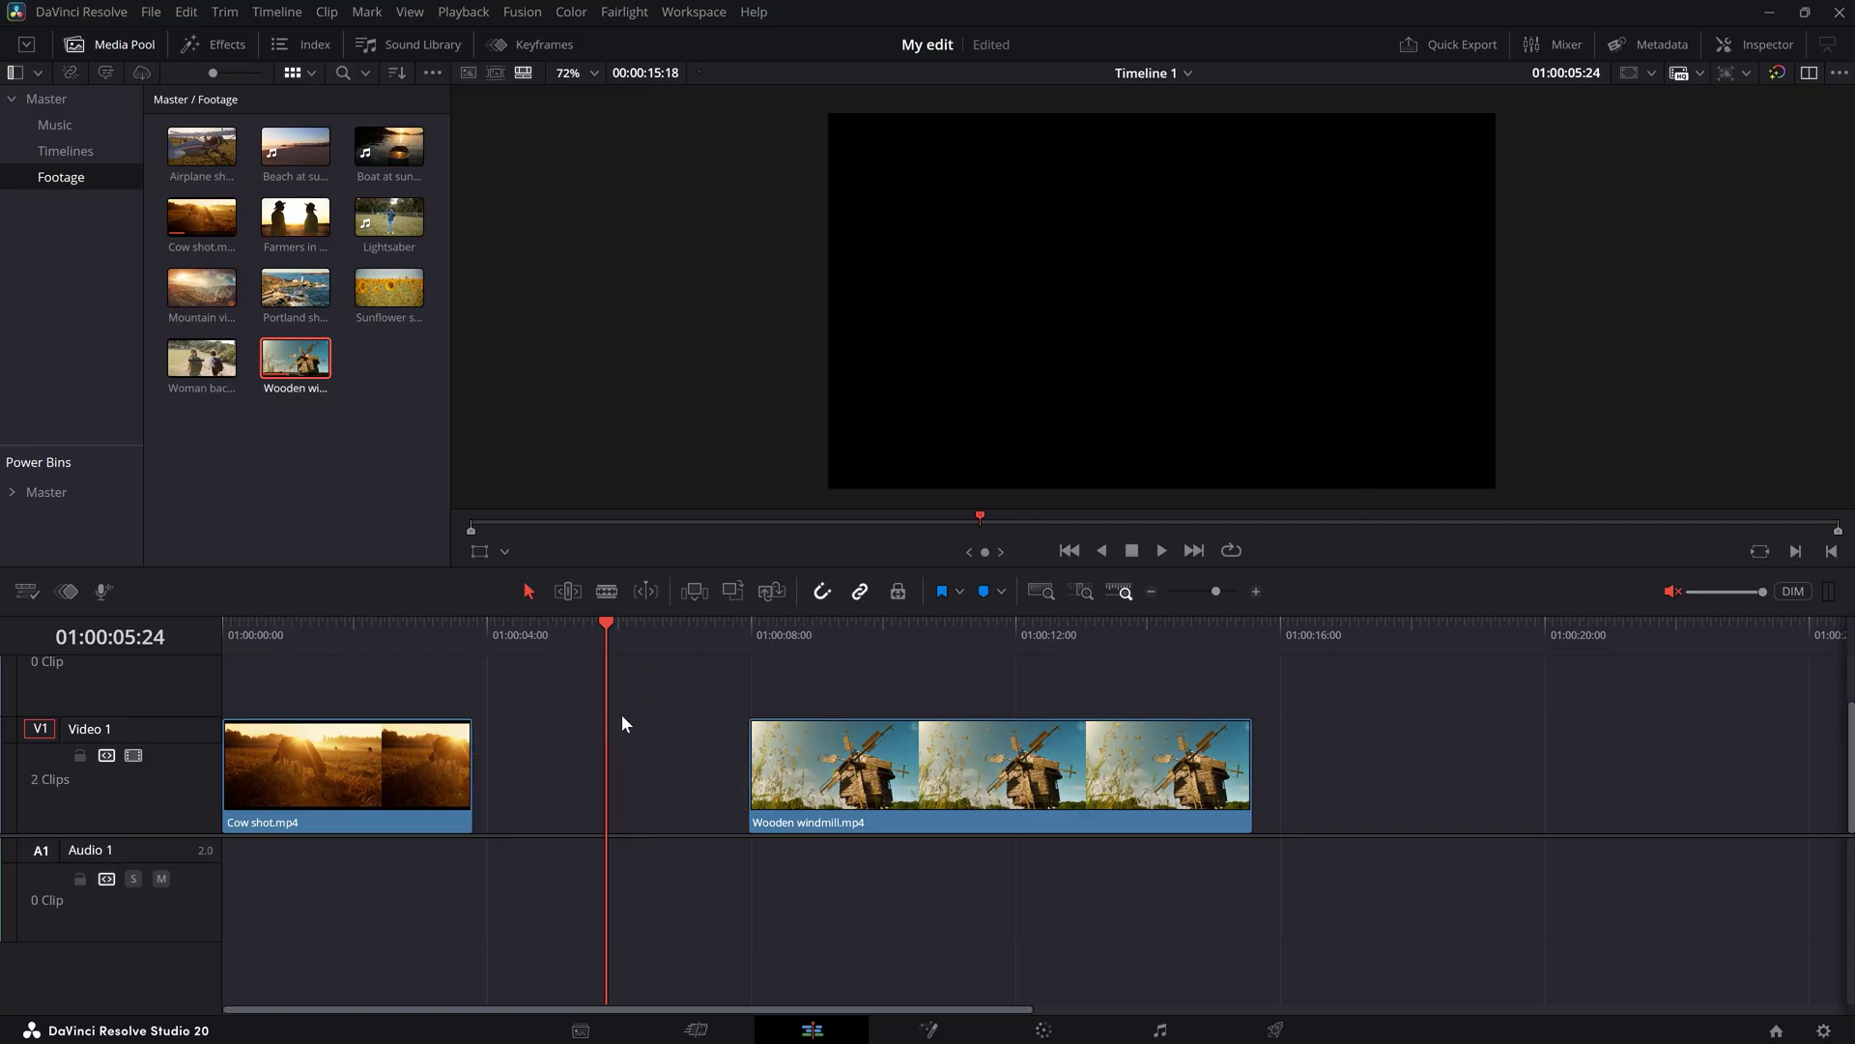
left_click_drag(561, 619, 861, 653)
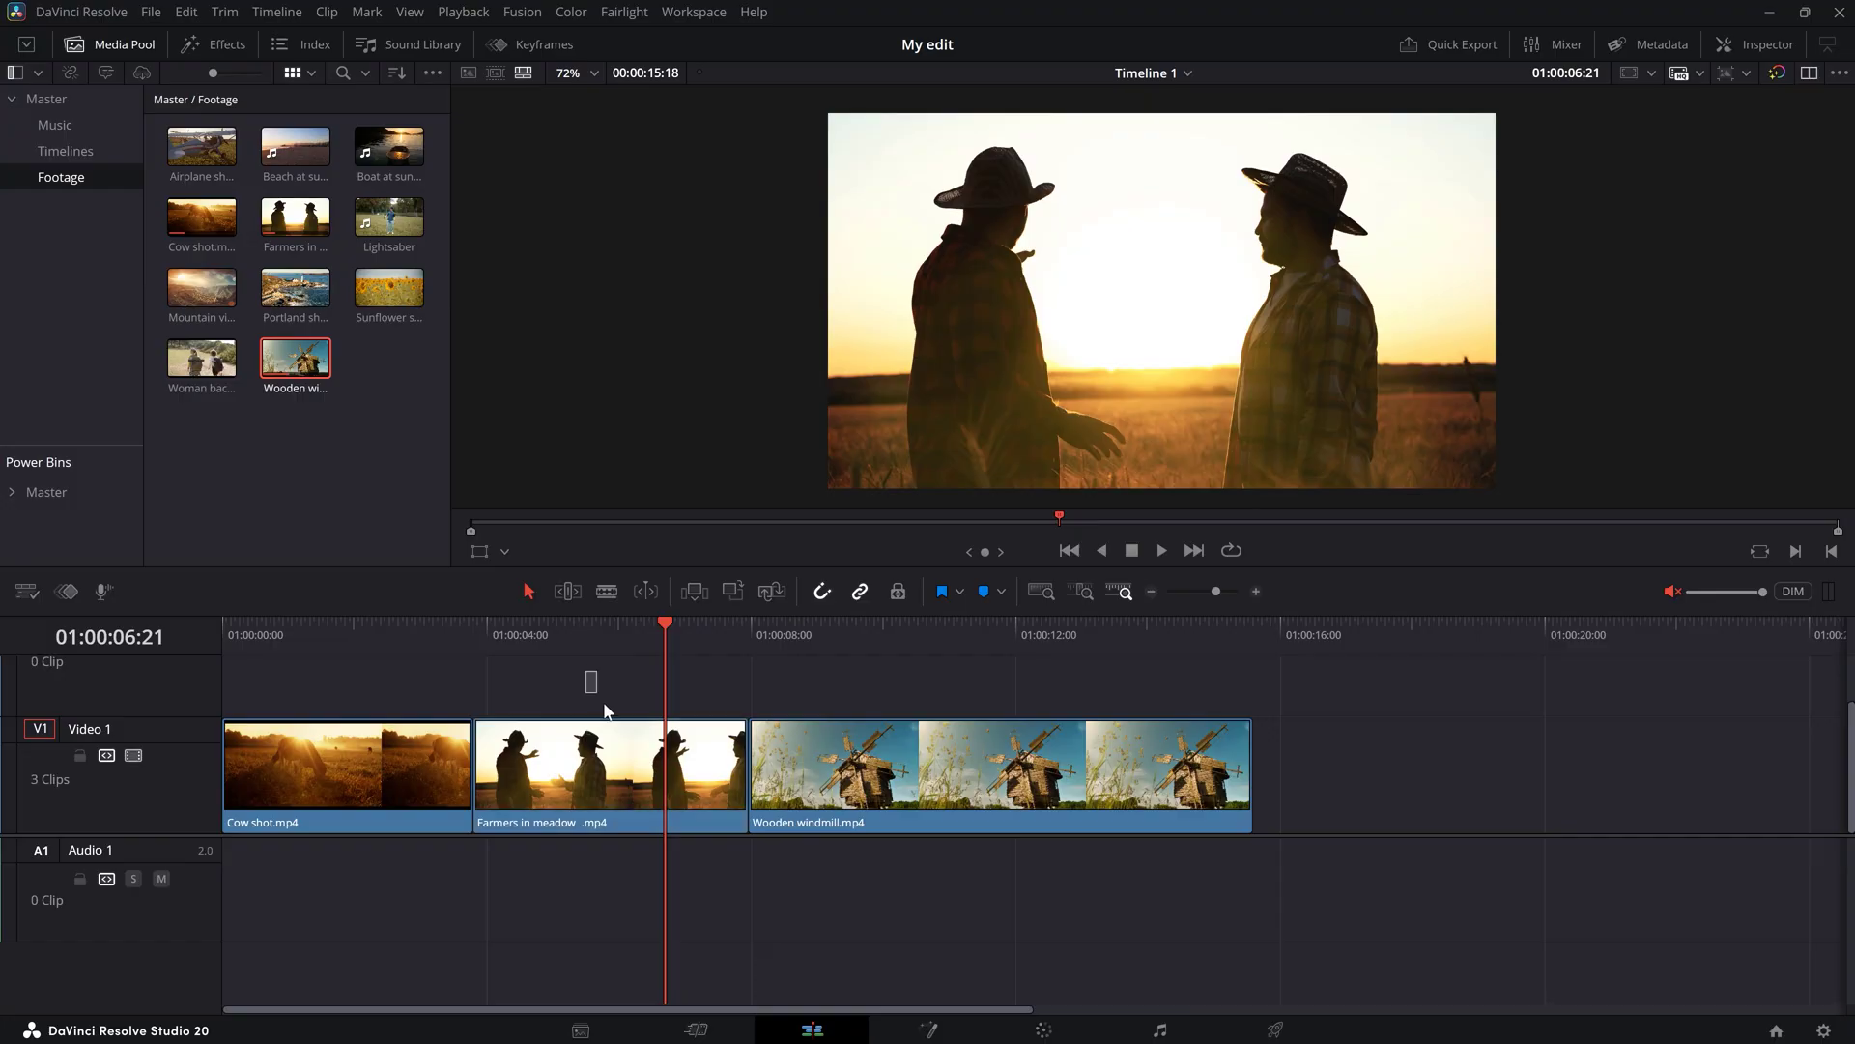
Step: Ripple-delete the Farmers in meadow clip so Wooden windmill follows Cow shot
left_click_drag(646, 781, 646, 781)
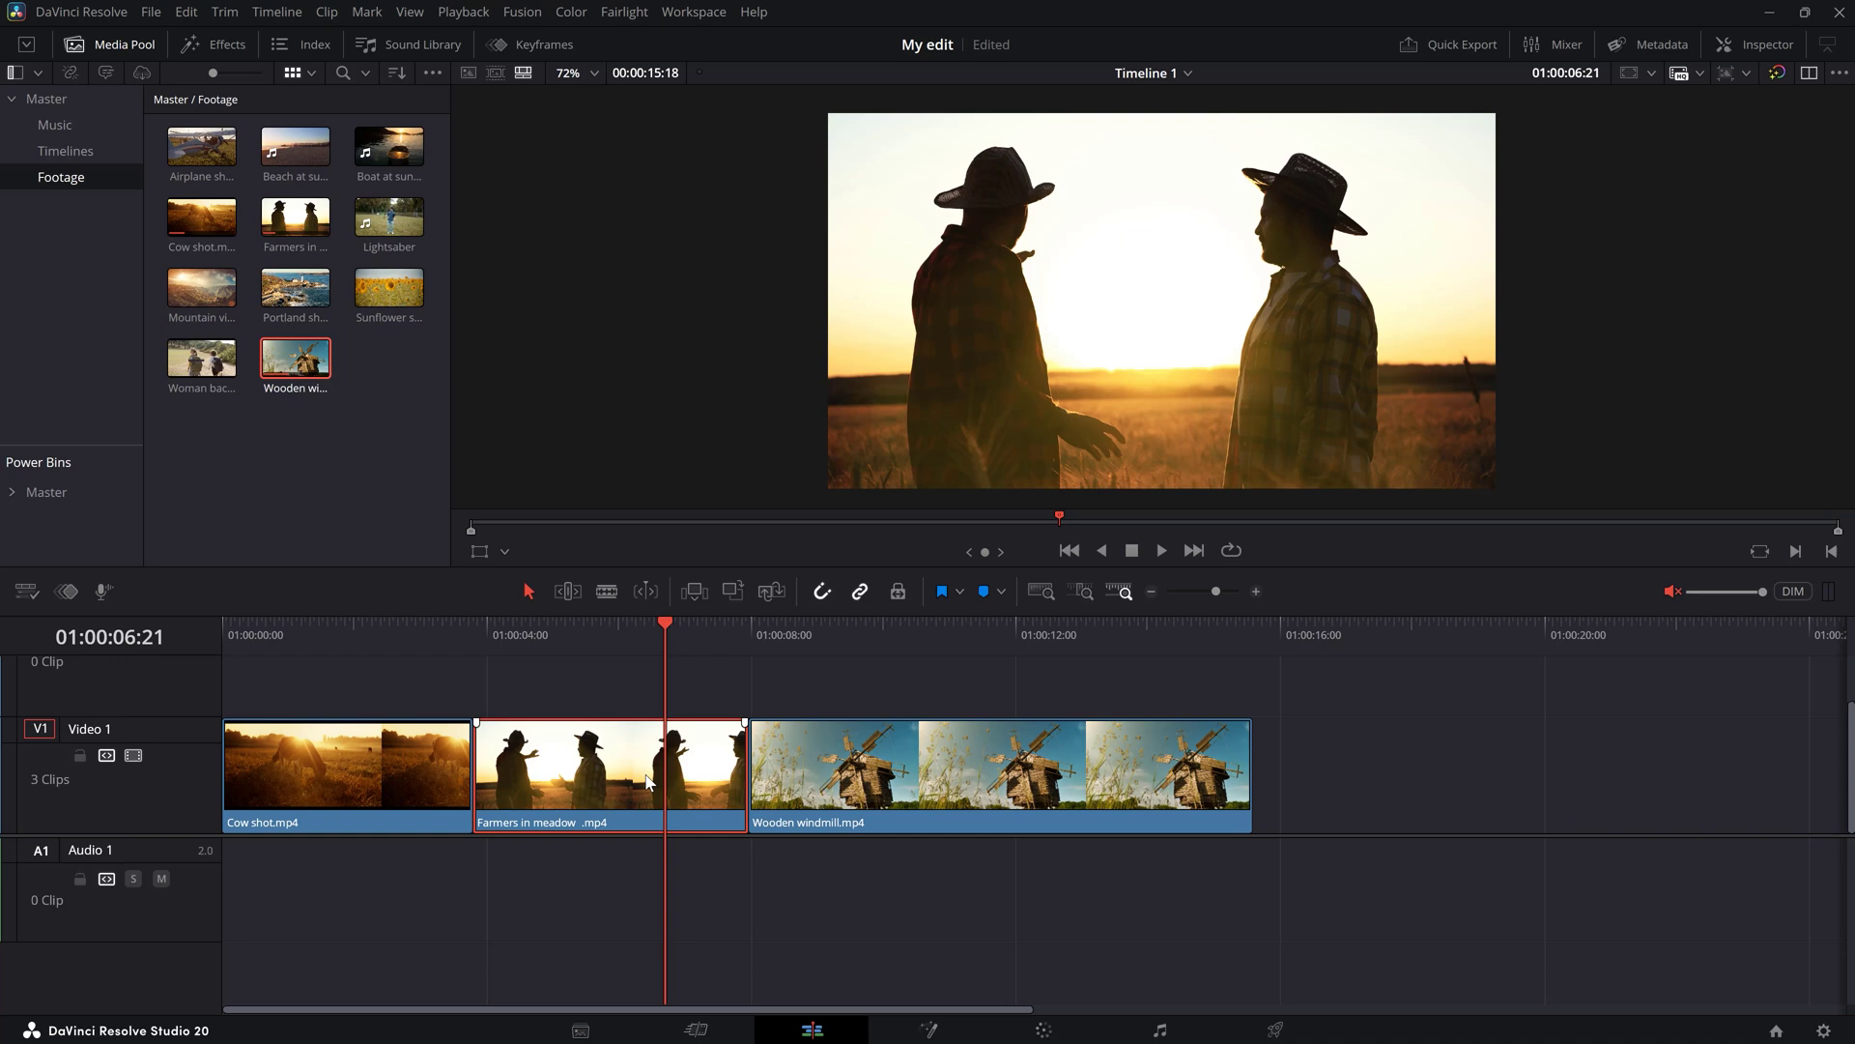
key("Delete")
left_click_drag(468, 623, 522, 634)
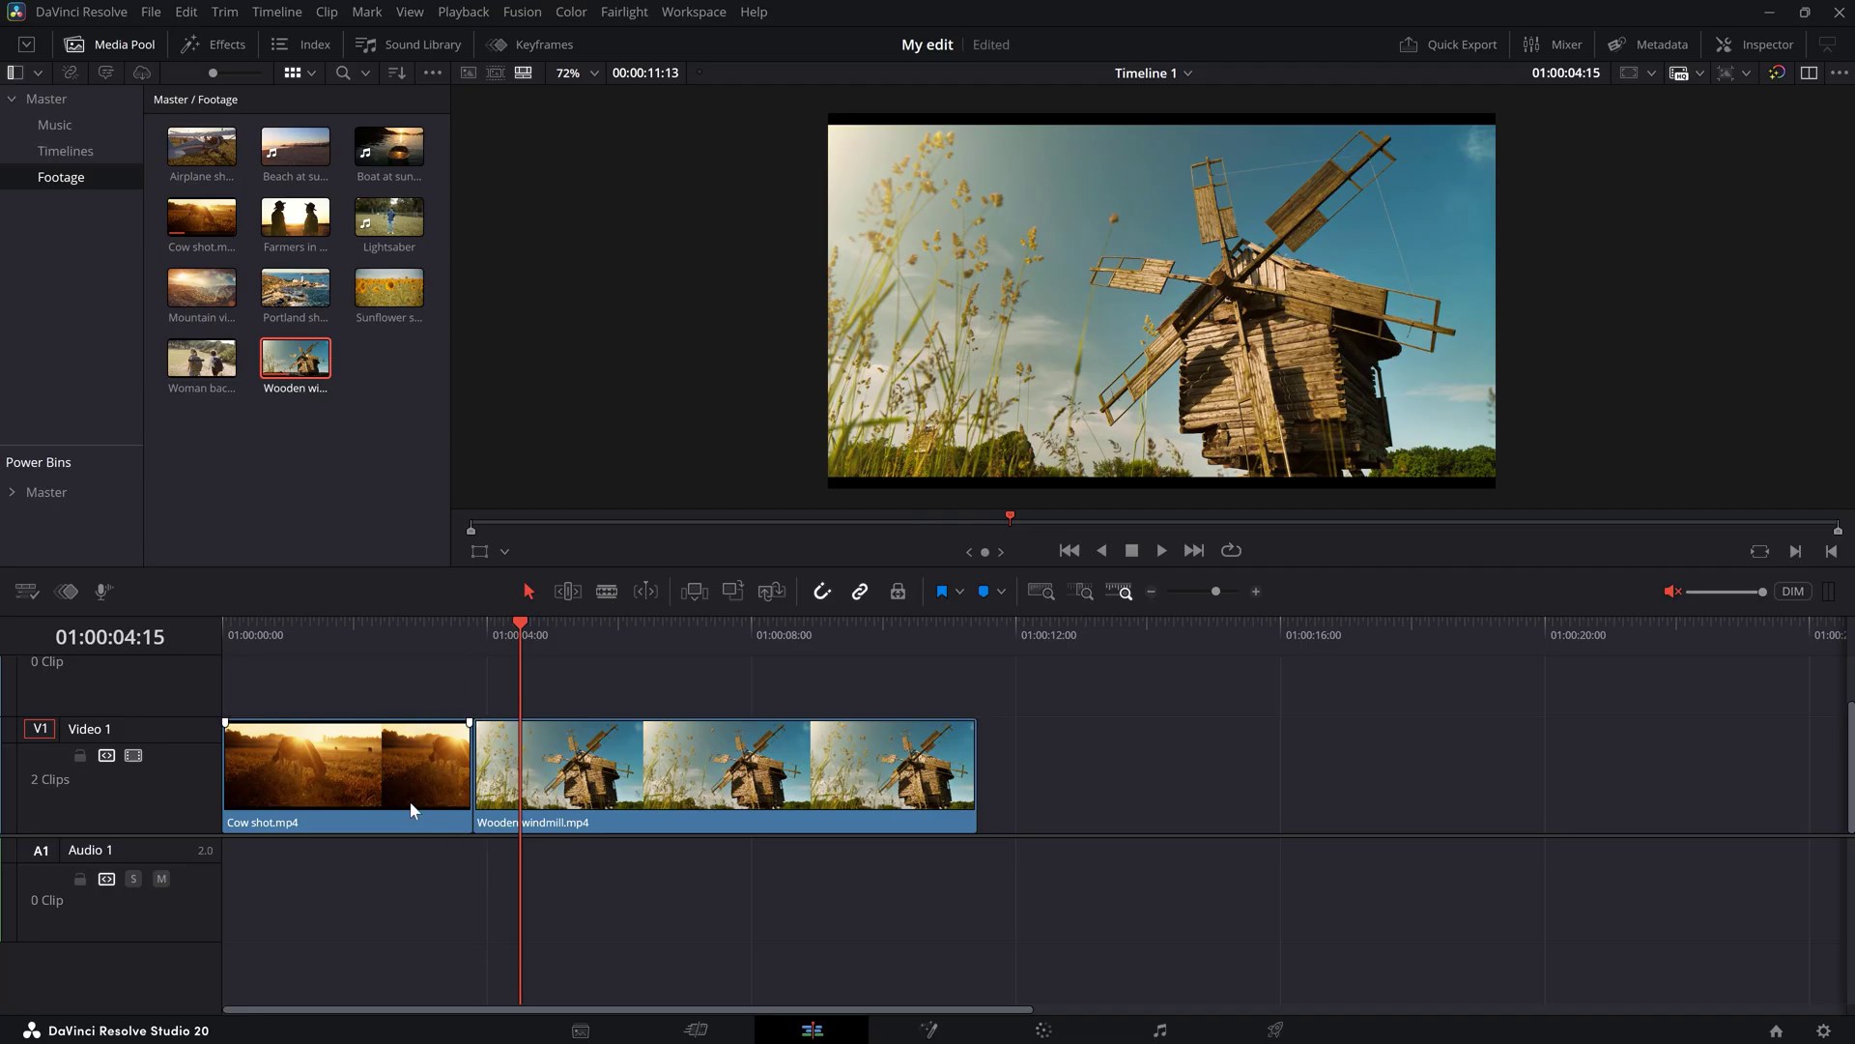
Step: Drag Wooden windmill right to open a gap, then ripple-delete that gap
left_click_drag(541, 744, 632, 756)
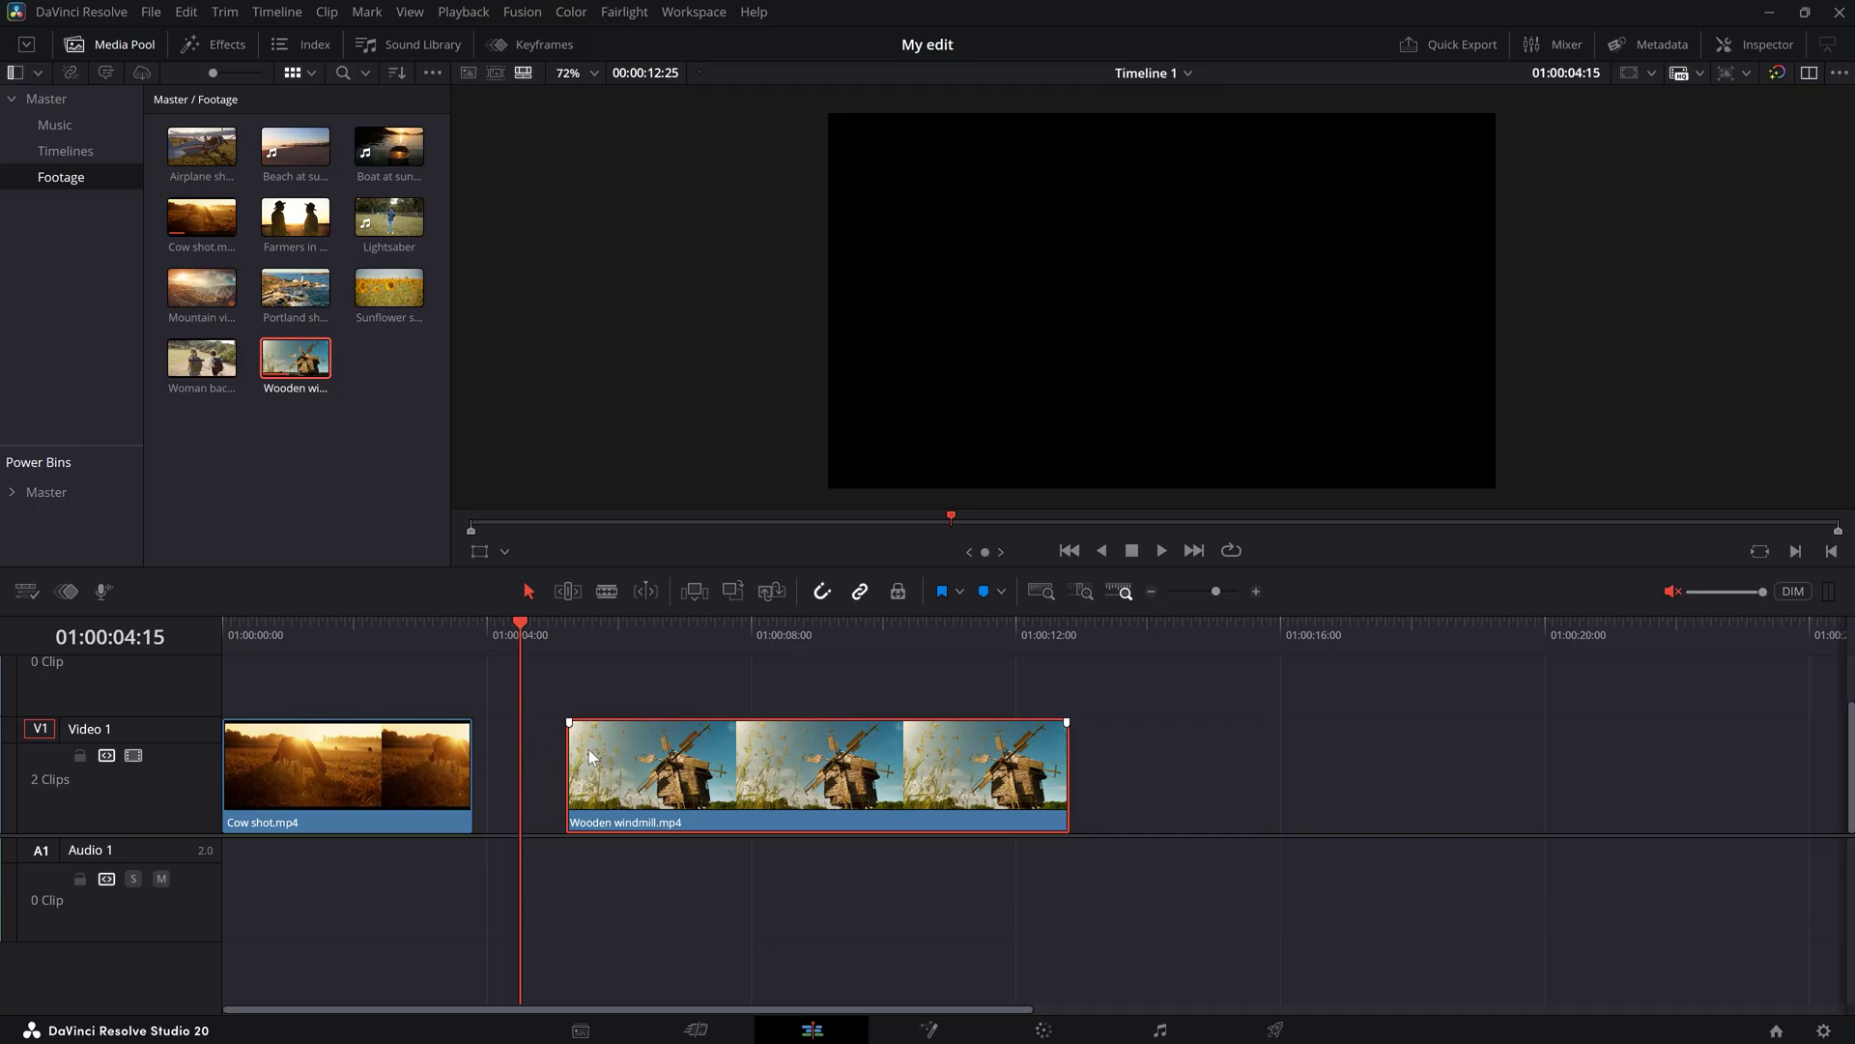
left_click(493, 740)
key("Delete")
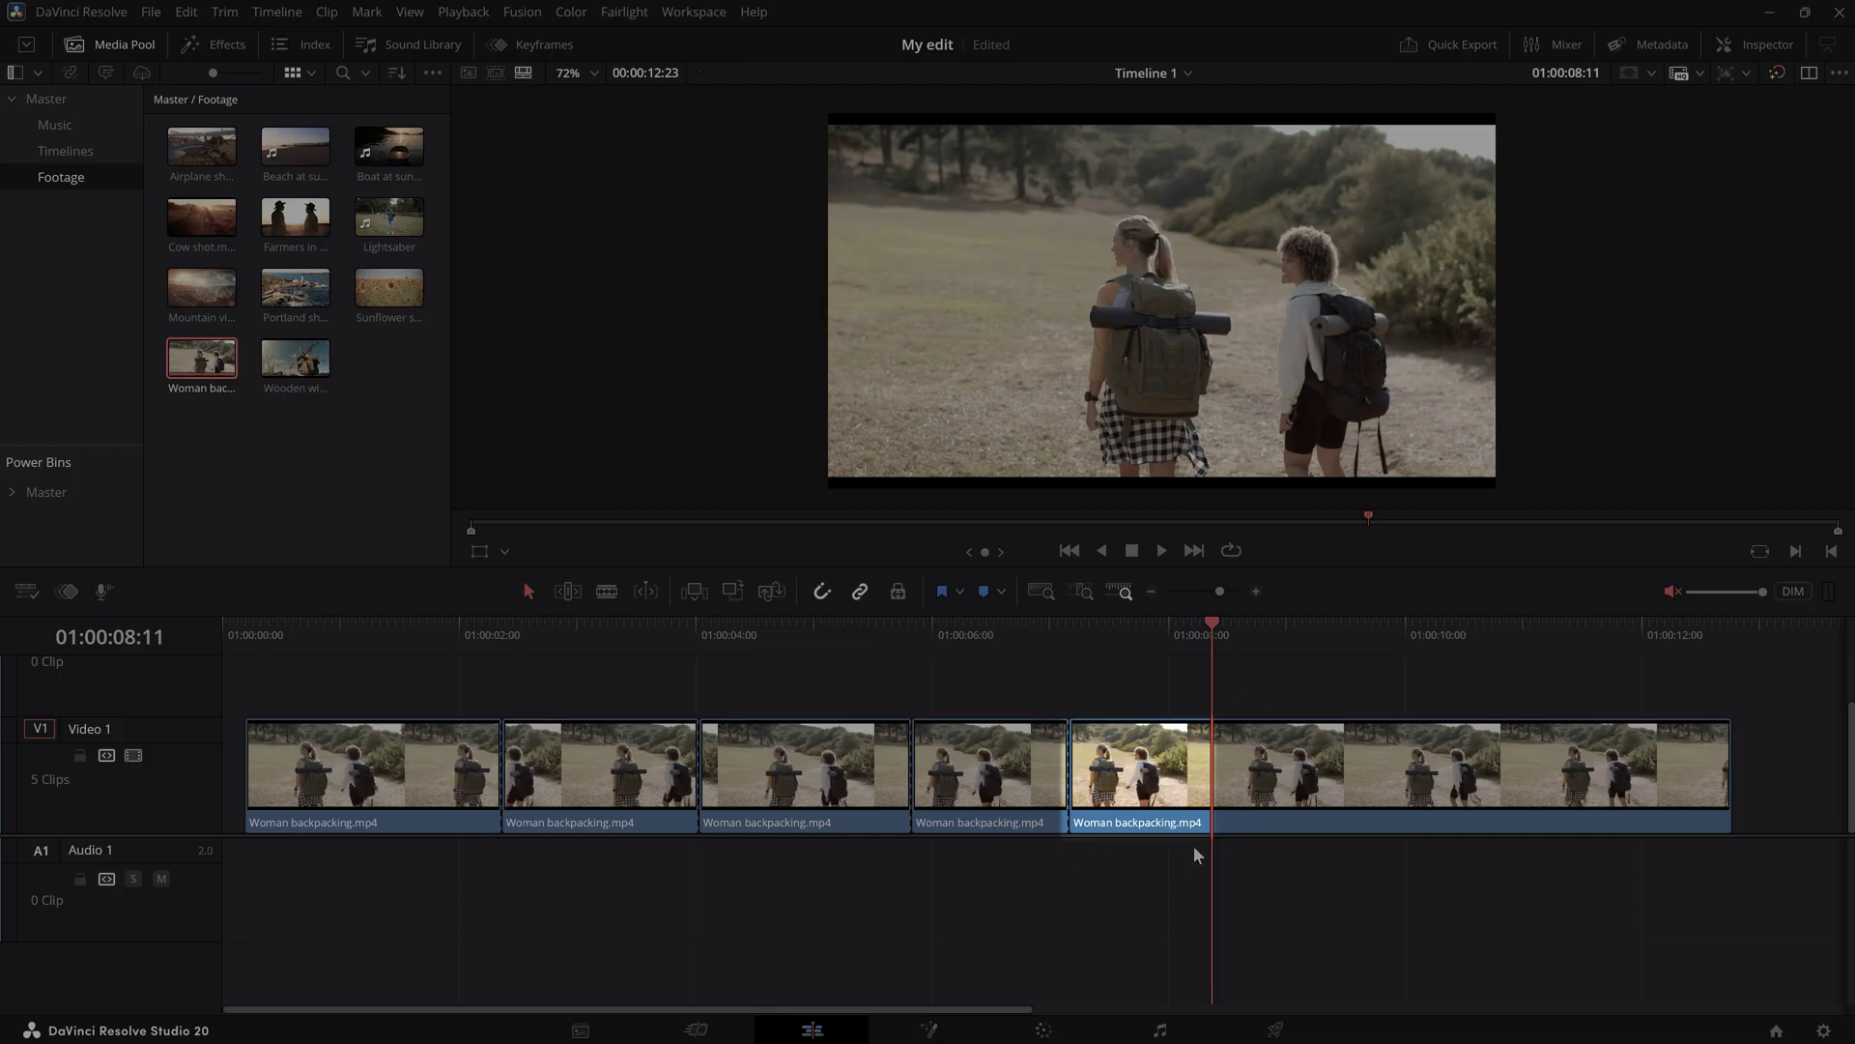
Step: Ripple-trim the fifth Woman backpacking clip's start and end to the playhead
key("ctrl+shift+bracketleft")
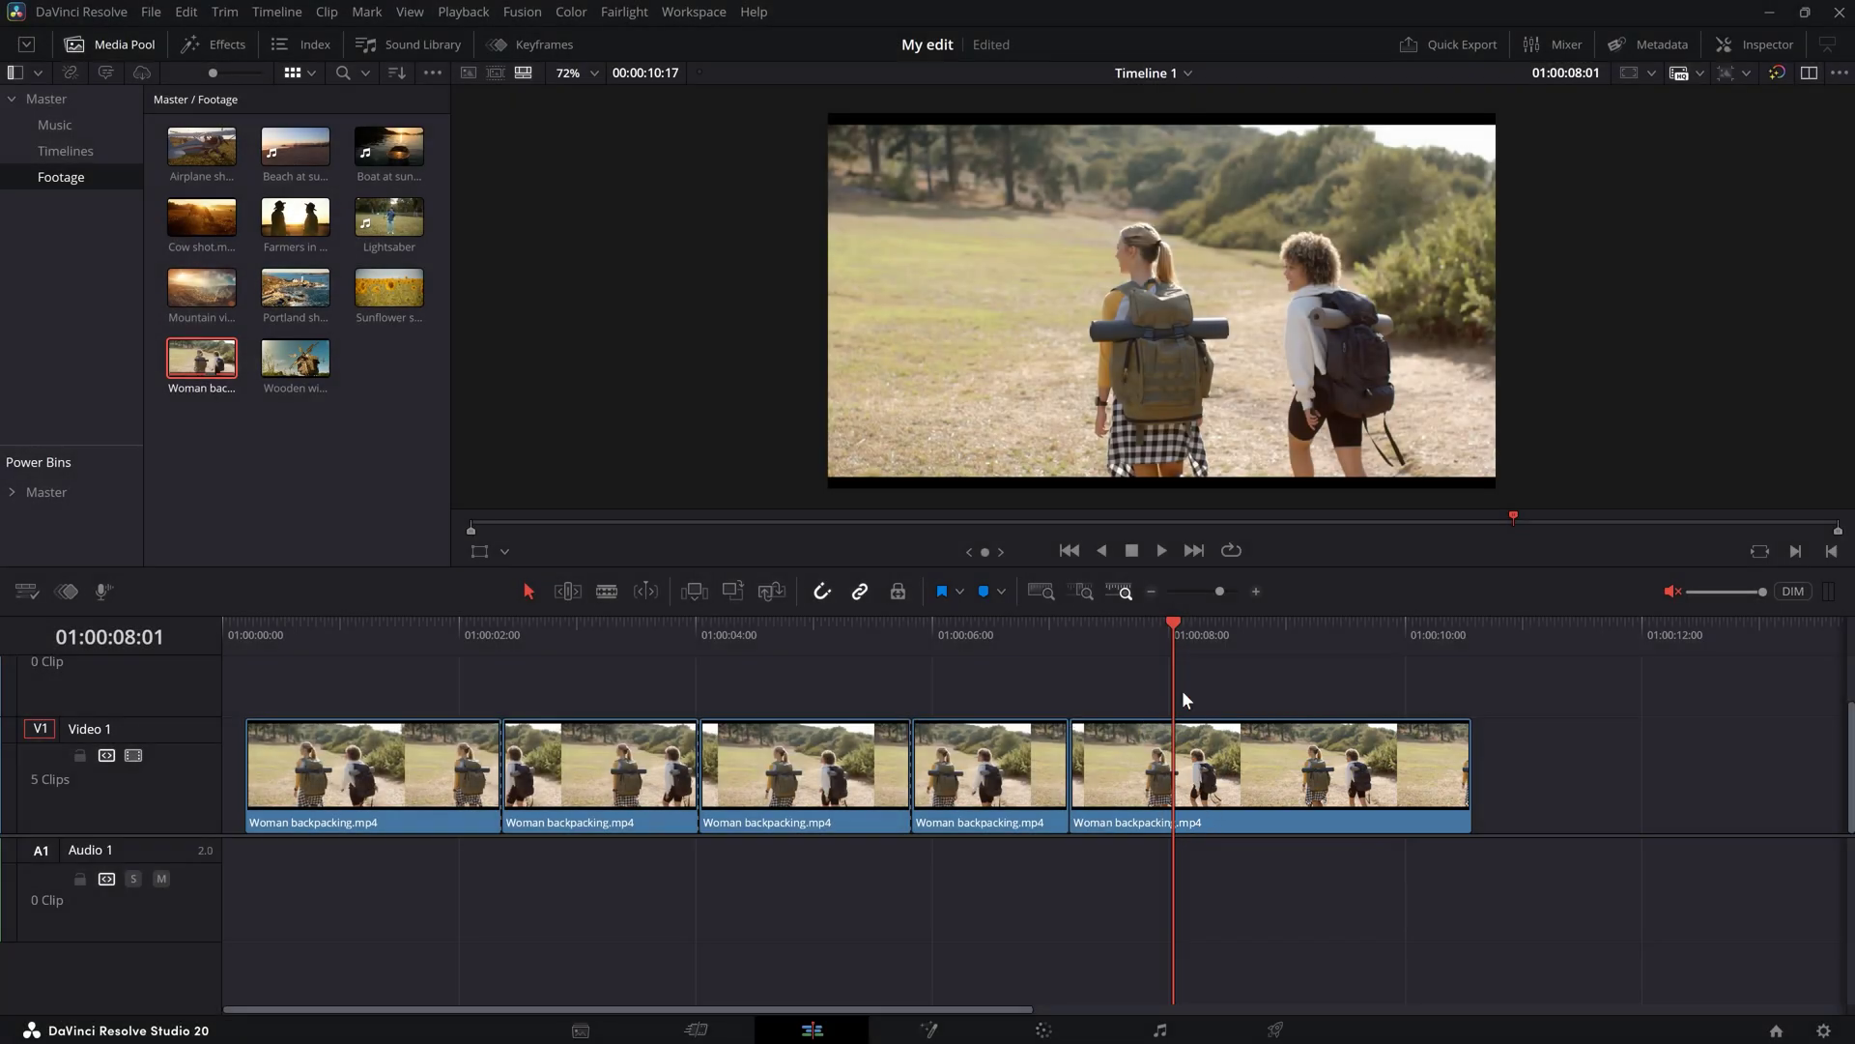
key("ctrl+shift+bracketright")
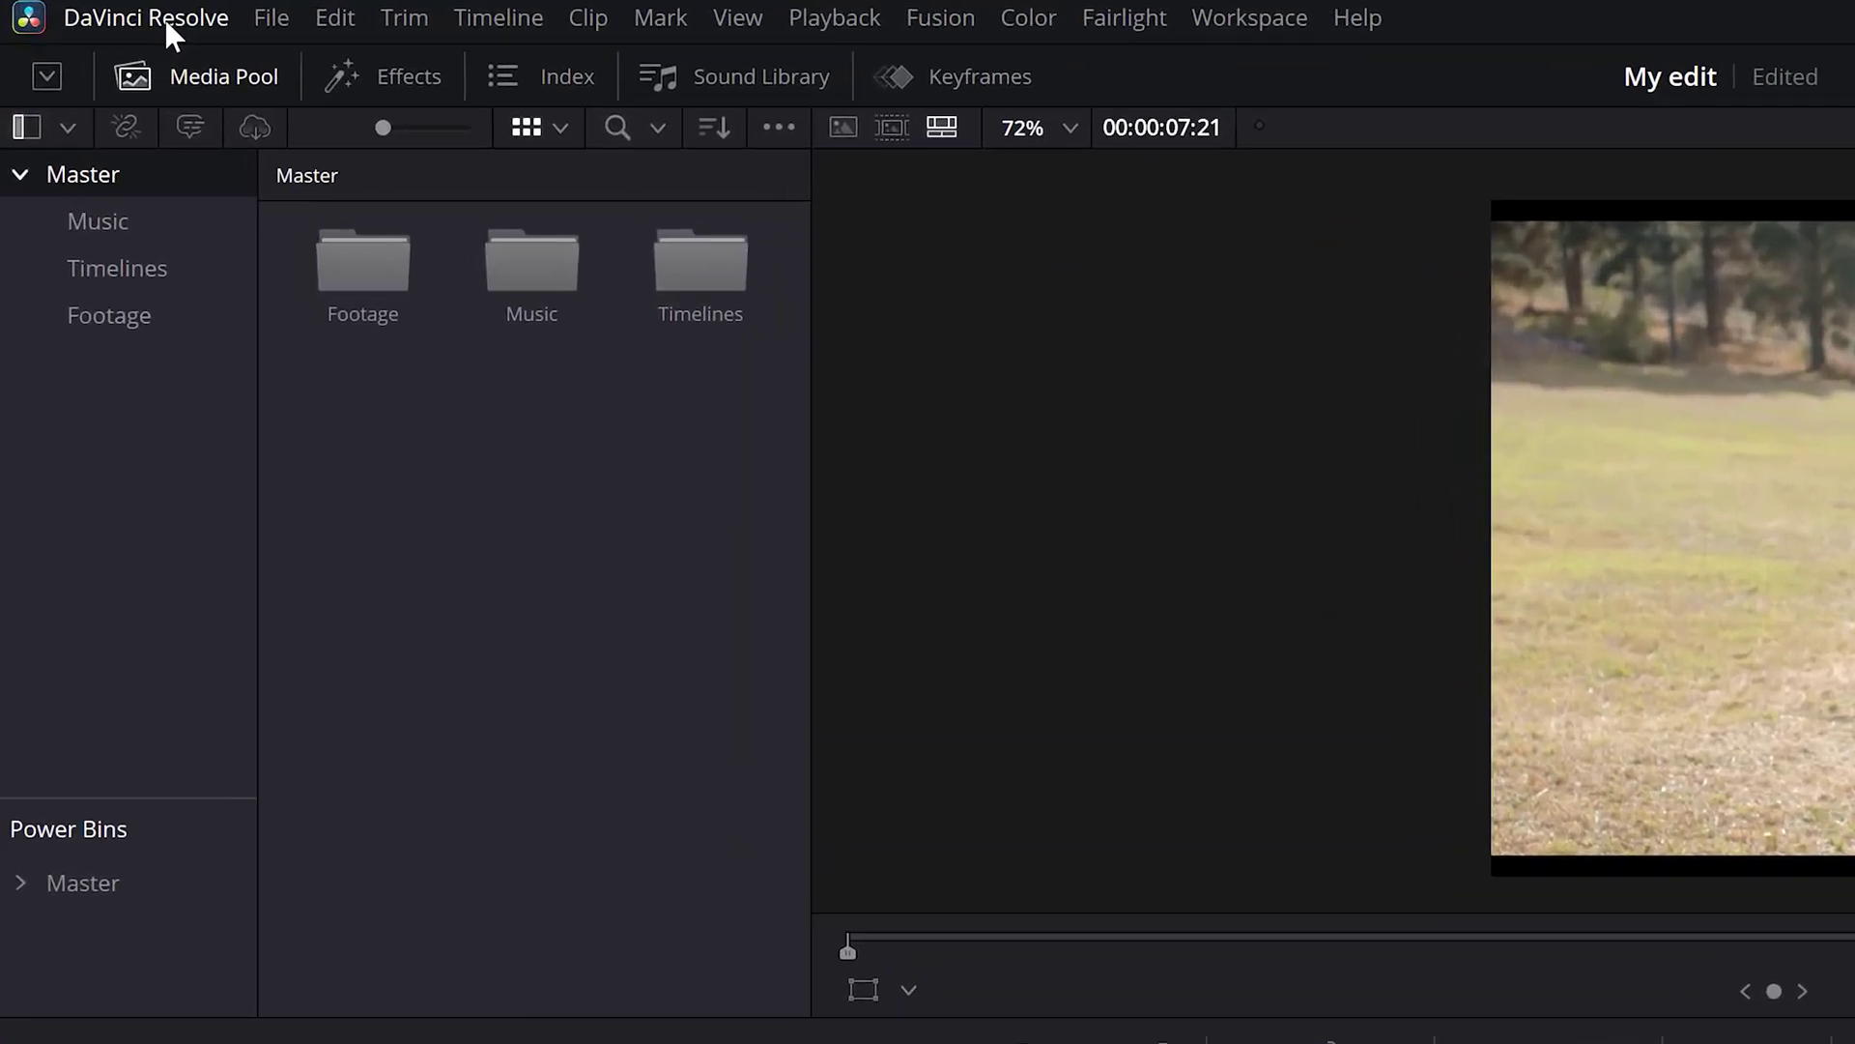
Step: In Keyboard Customization, replace Start to Playhead's Ctrl+Shift+[ shortcut with Q
left_click(91, 12)
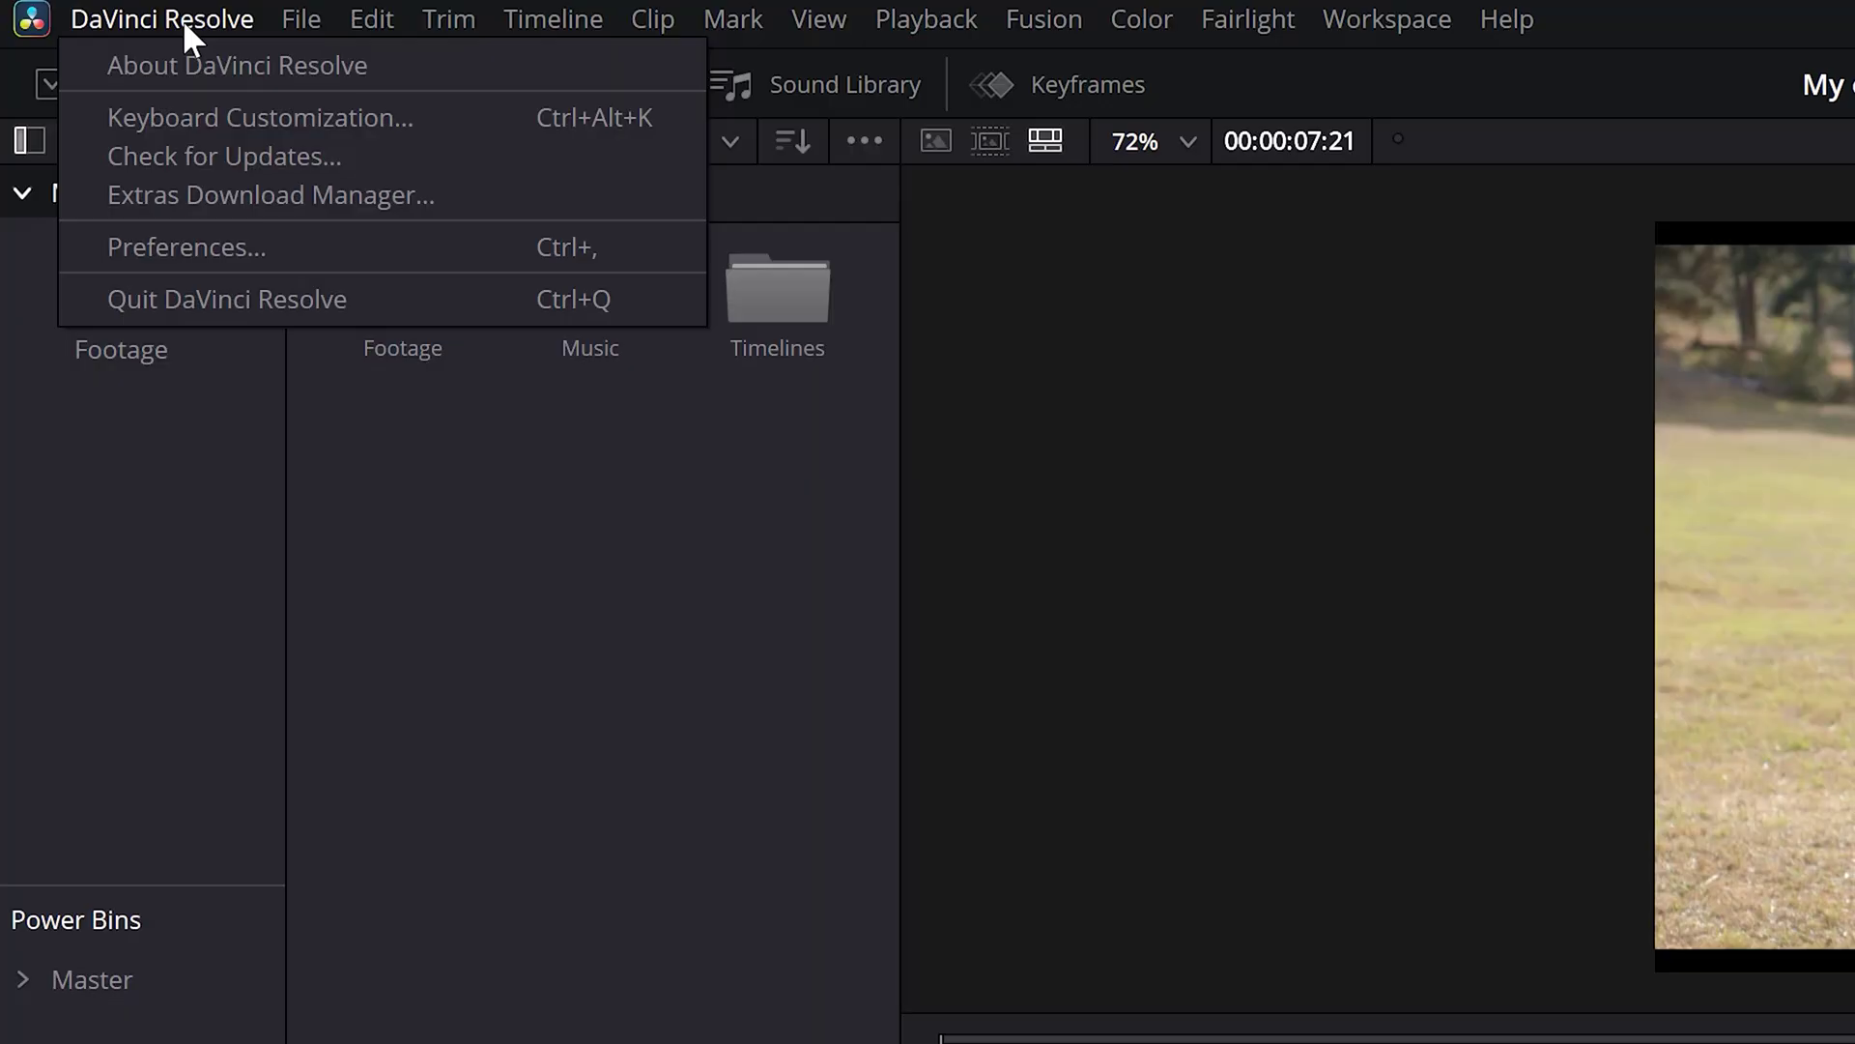
left_click(179, 108)
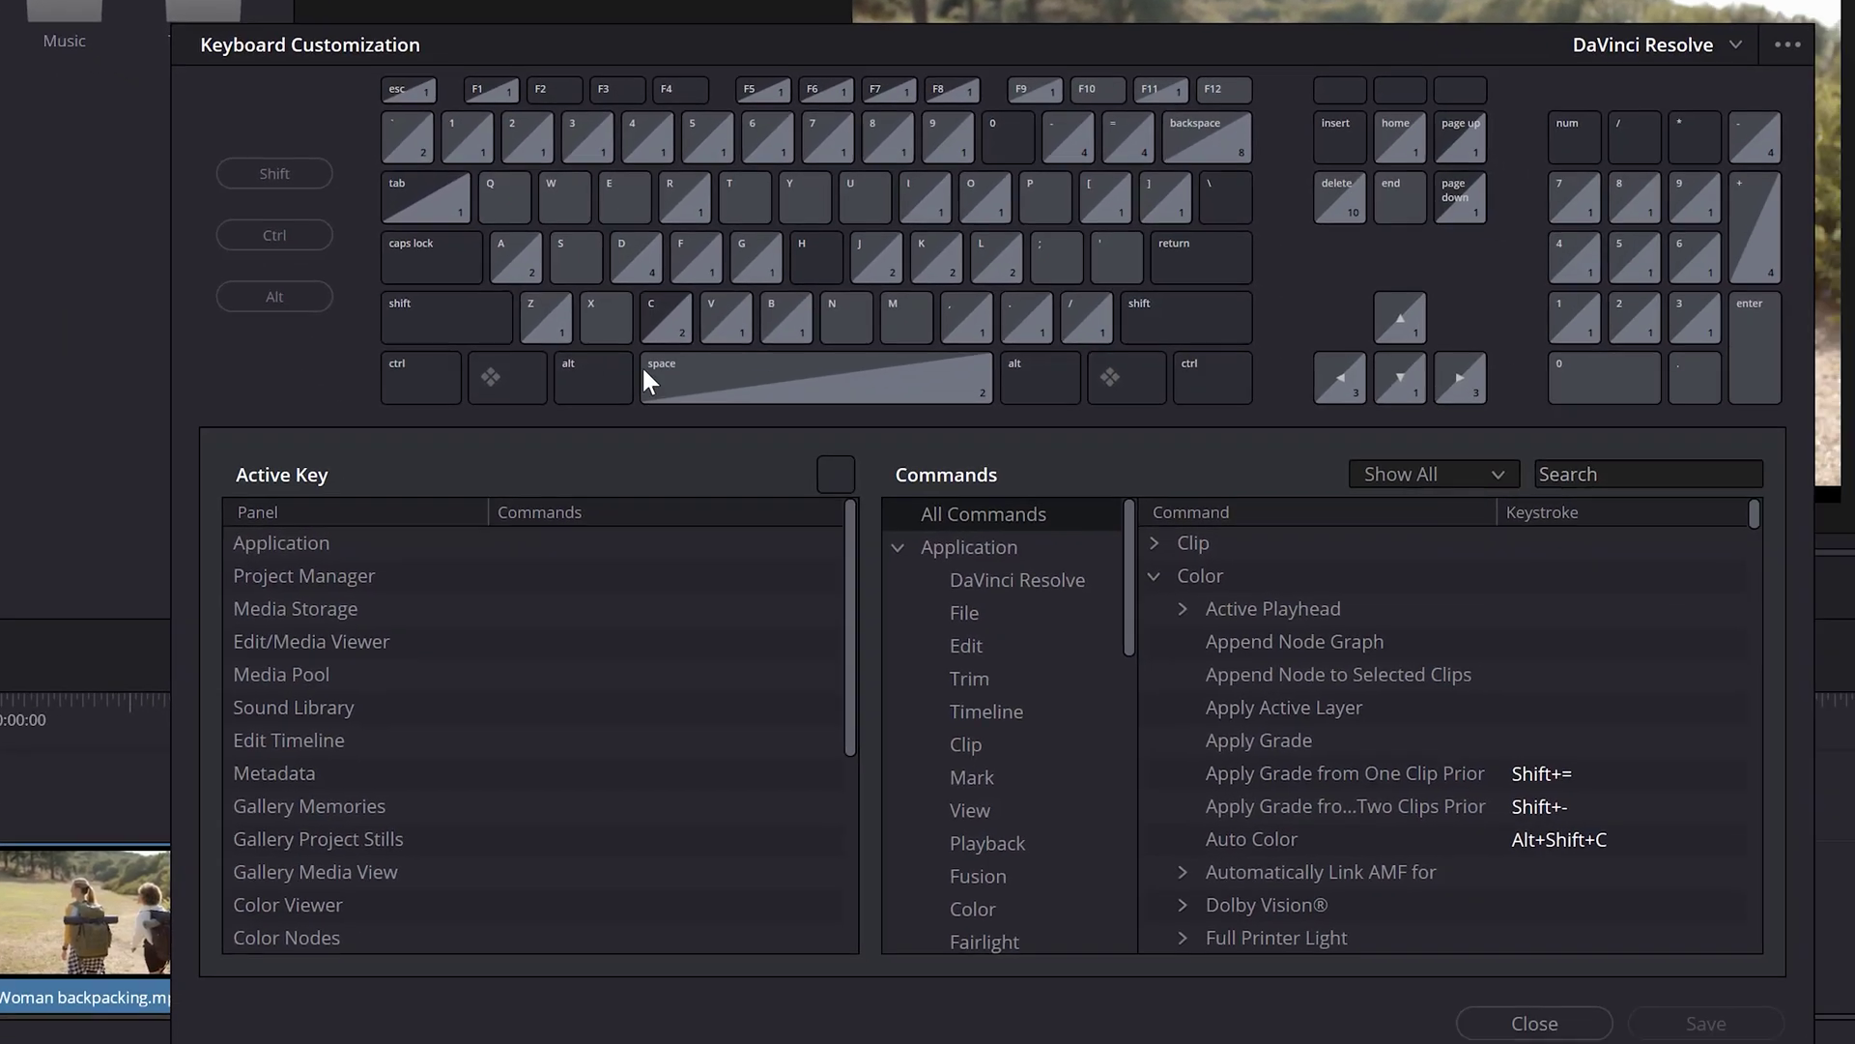
type("start to playhead")
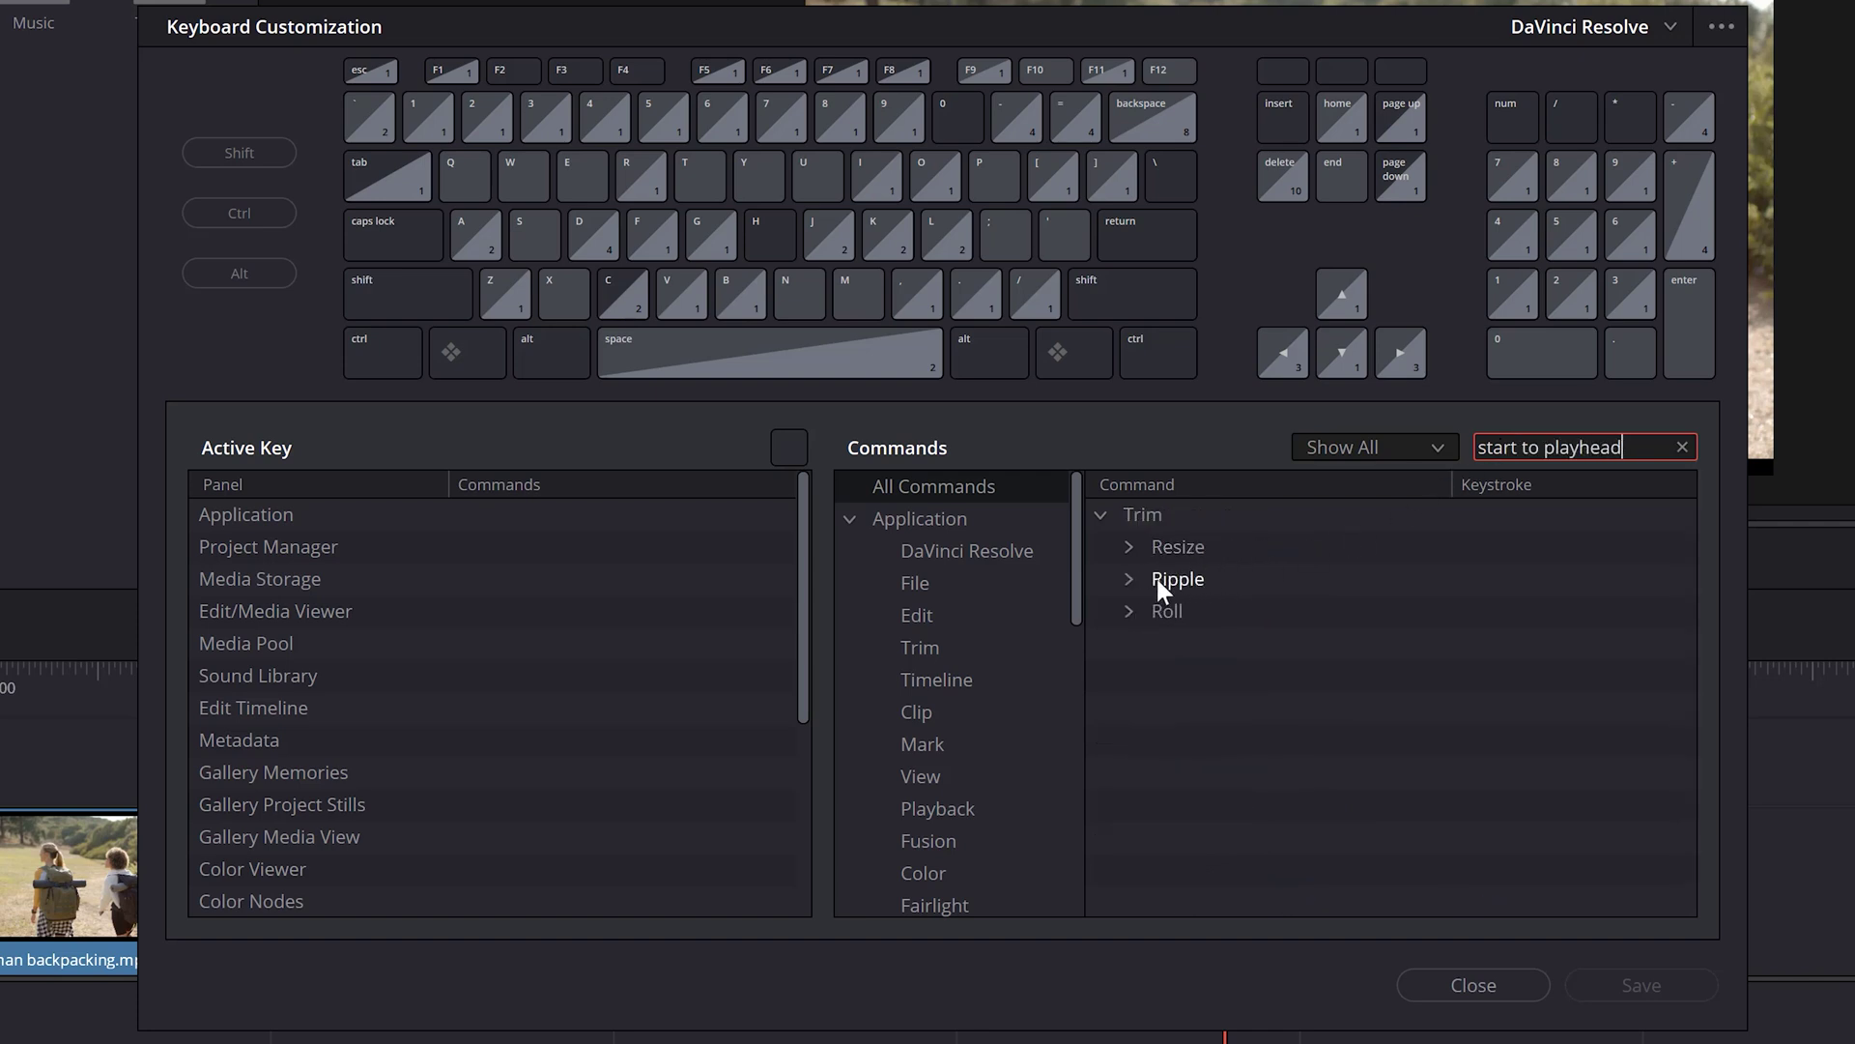
left_click(1130, 580)
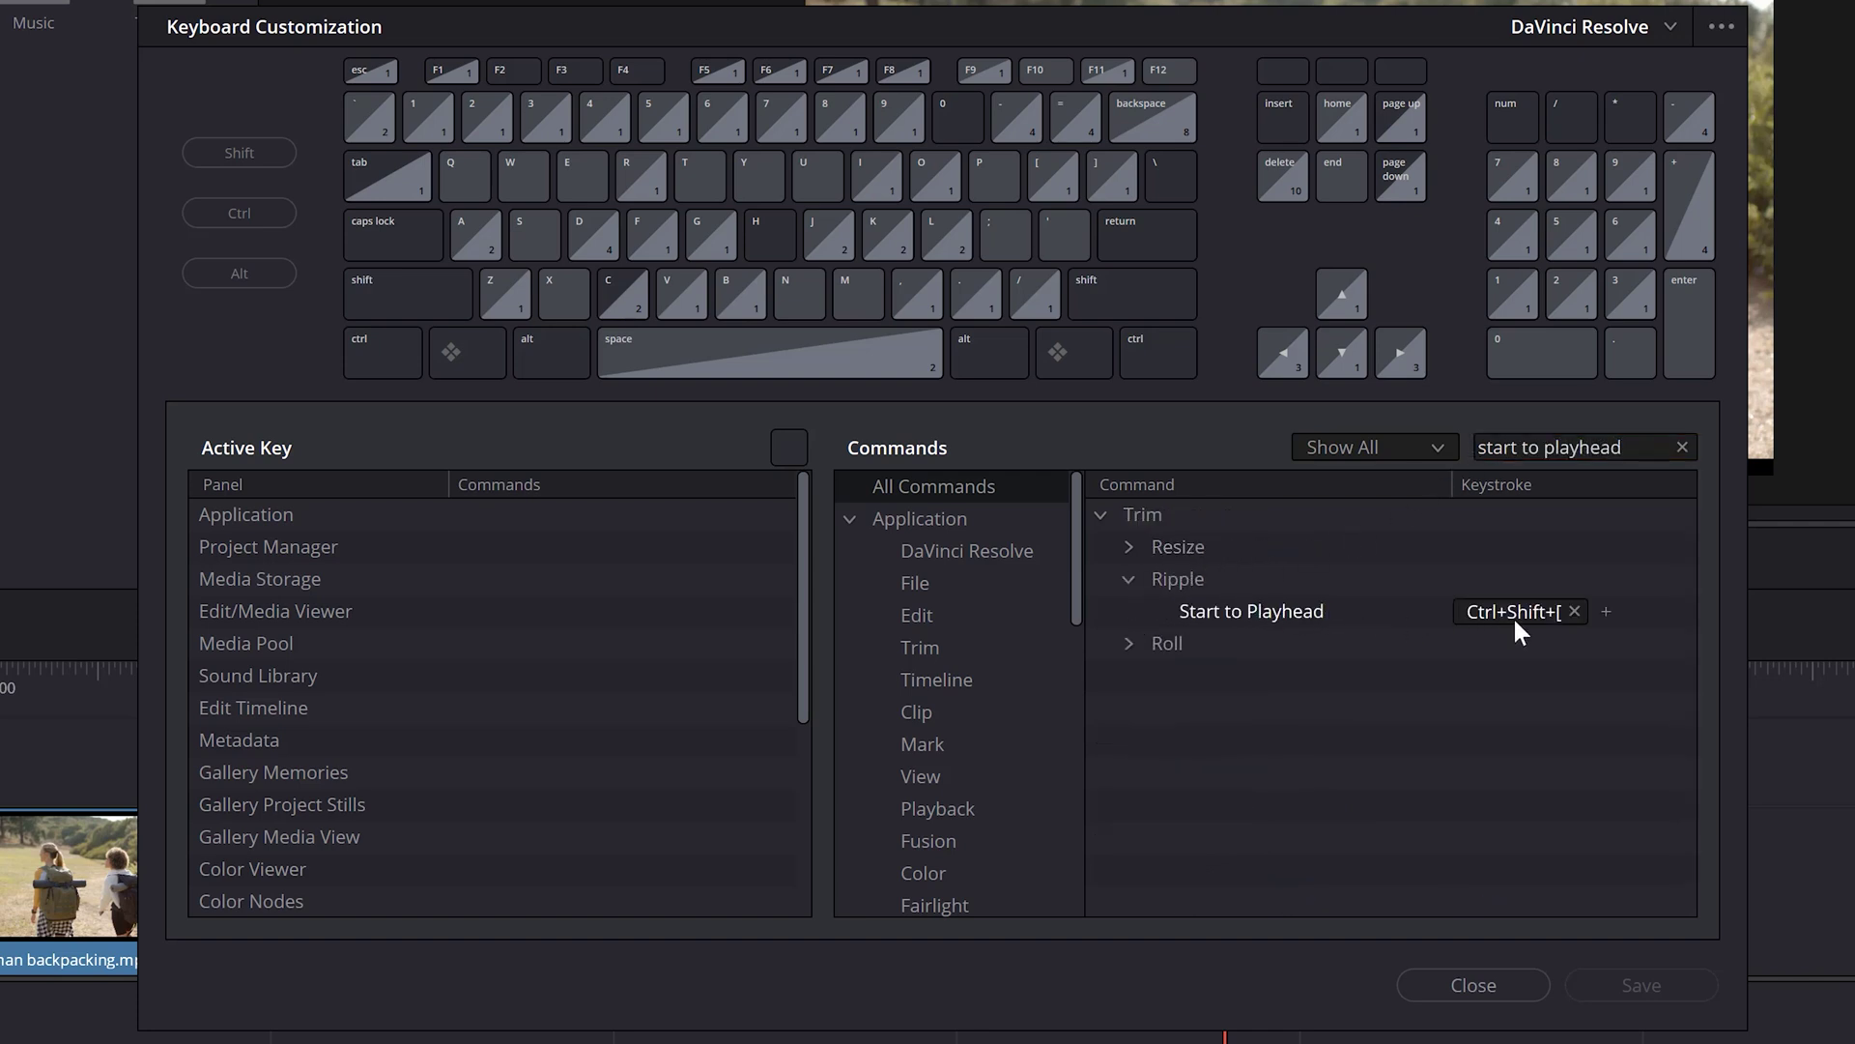
left_click(1573, 610)
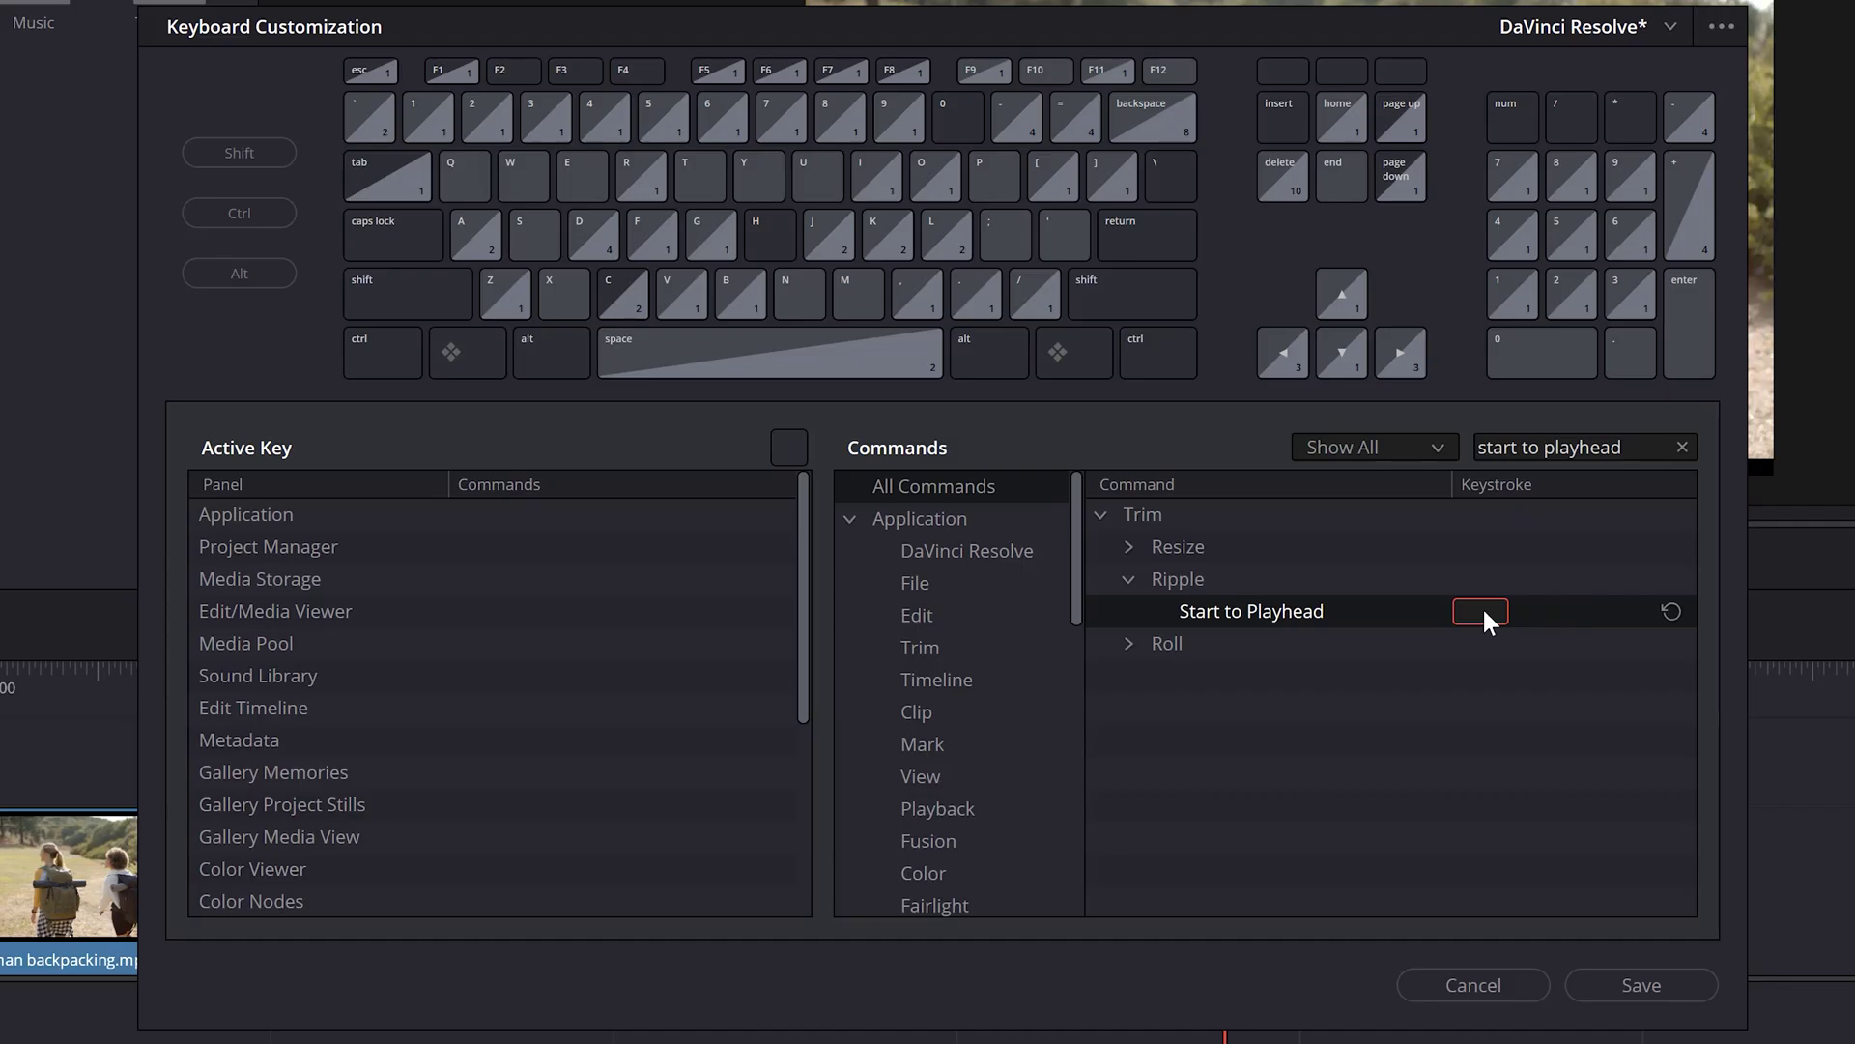
key("q")
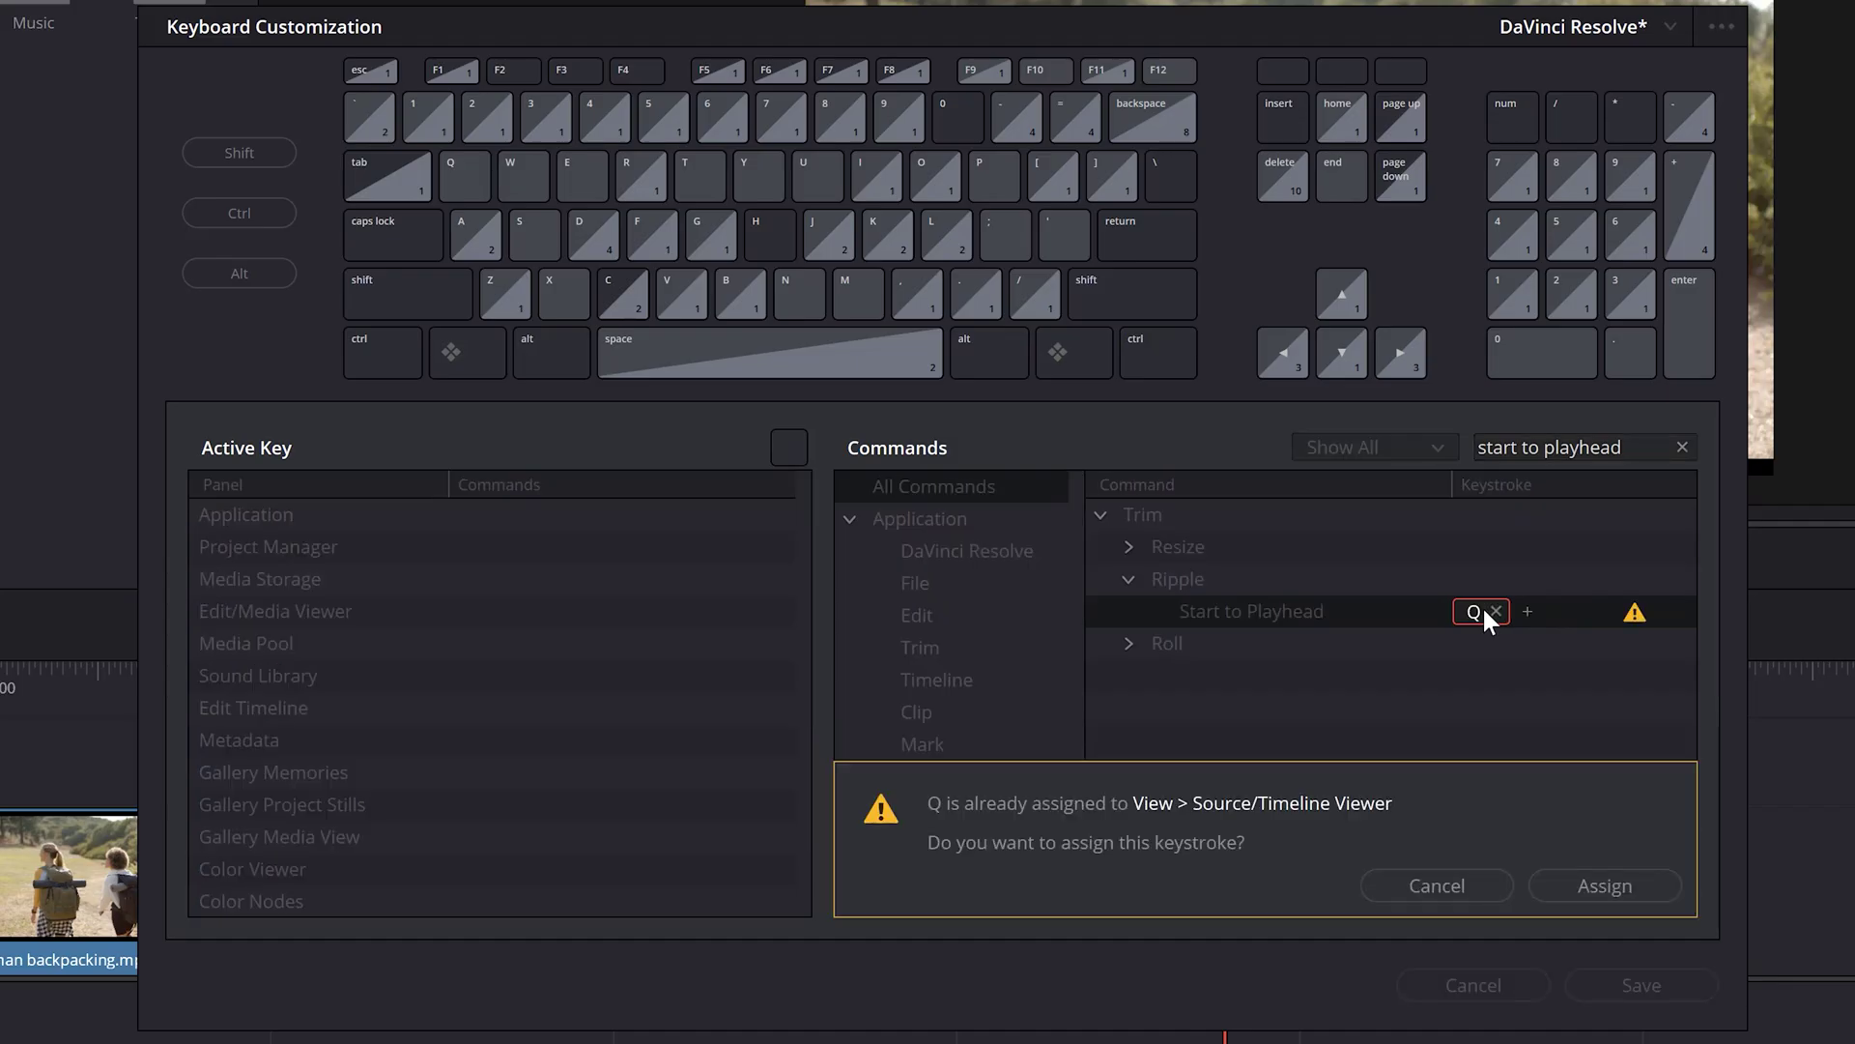
left_click(1594, 883)
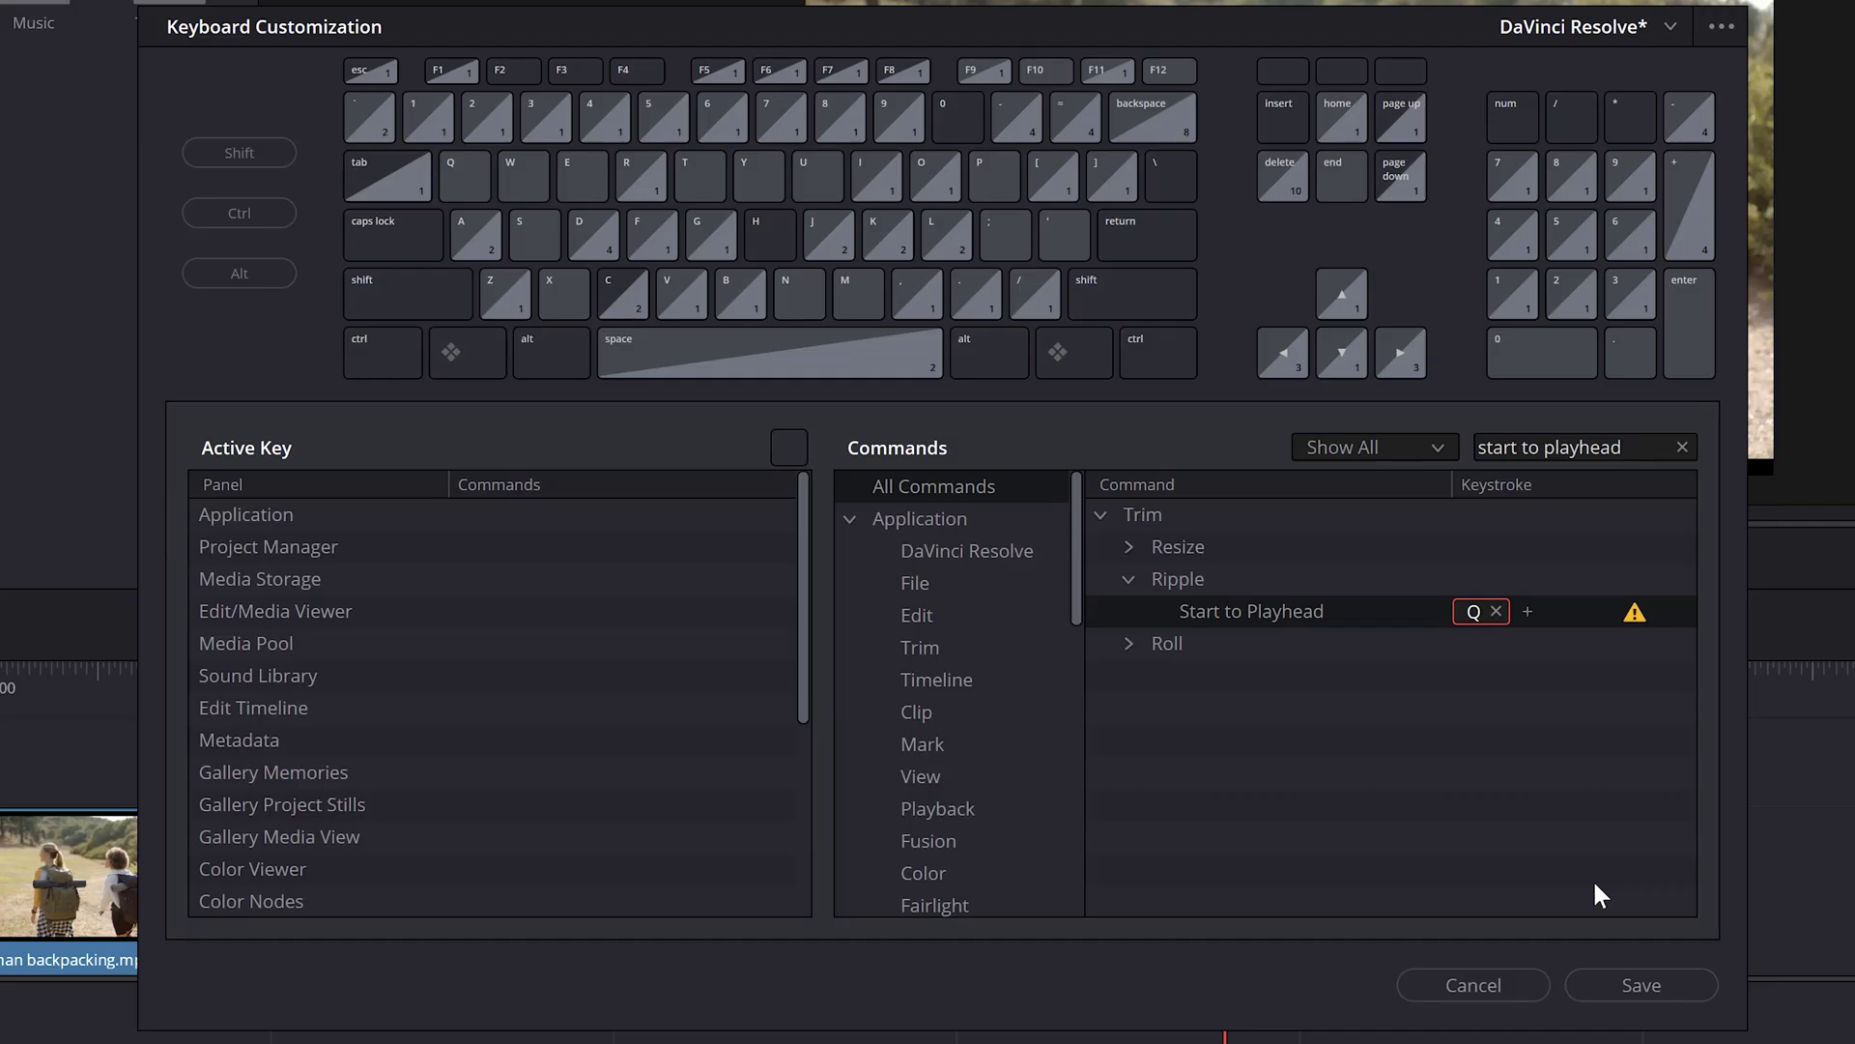
Step: Clear the conflicting Q shortcut from Source/Timeline Viewer
left_click(1637, 617)
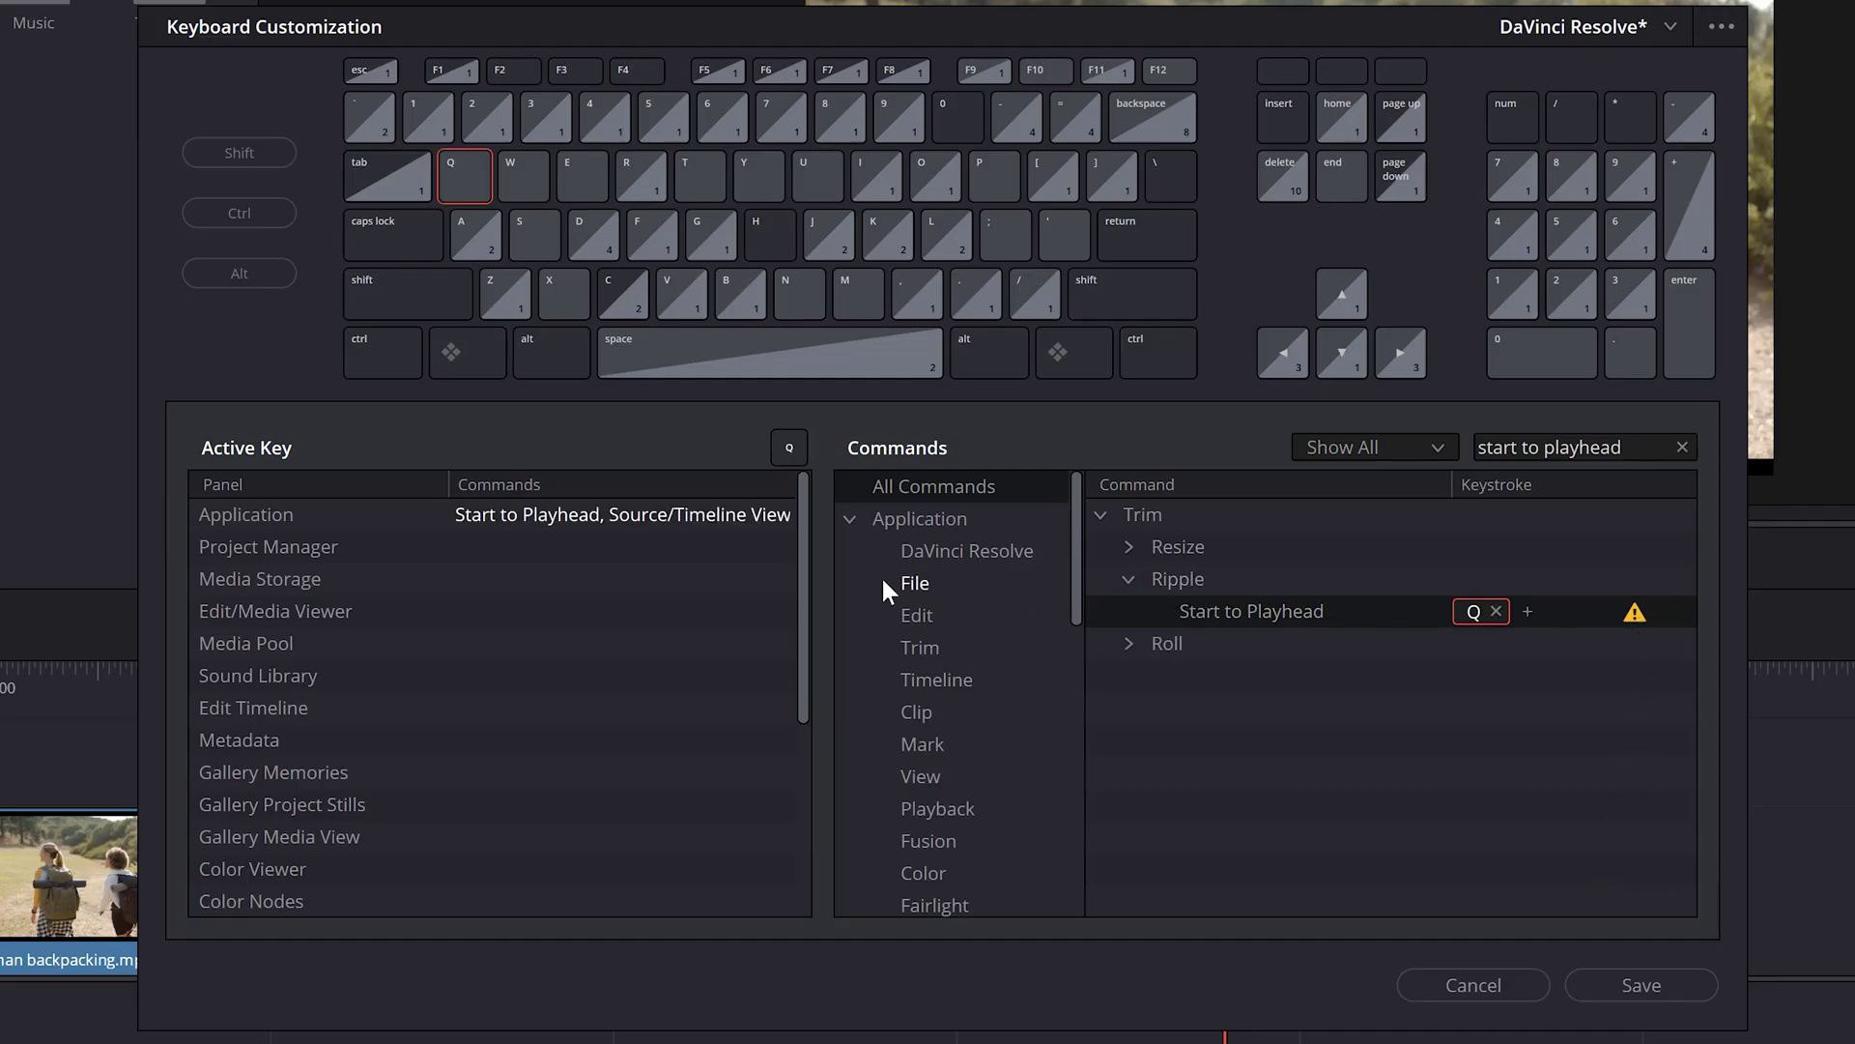
left_click(713, 528)
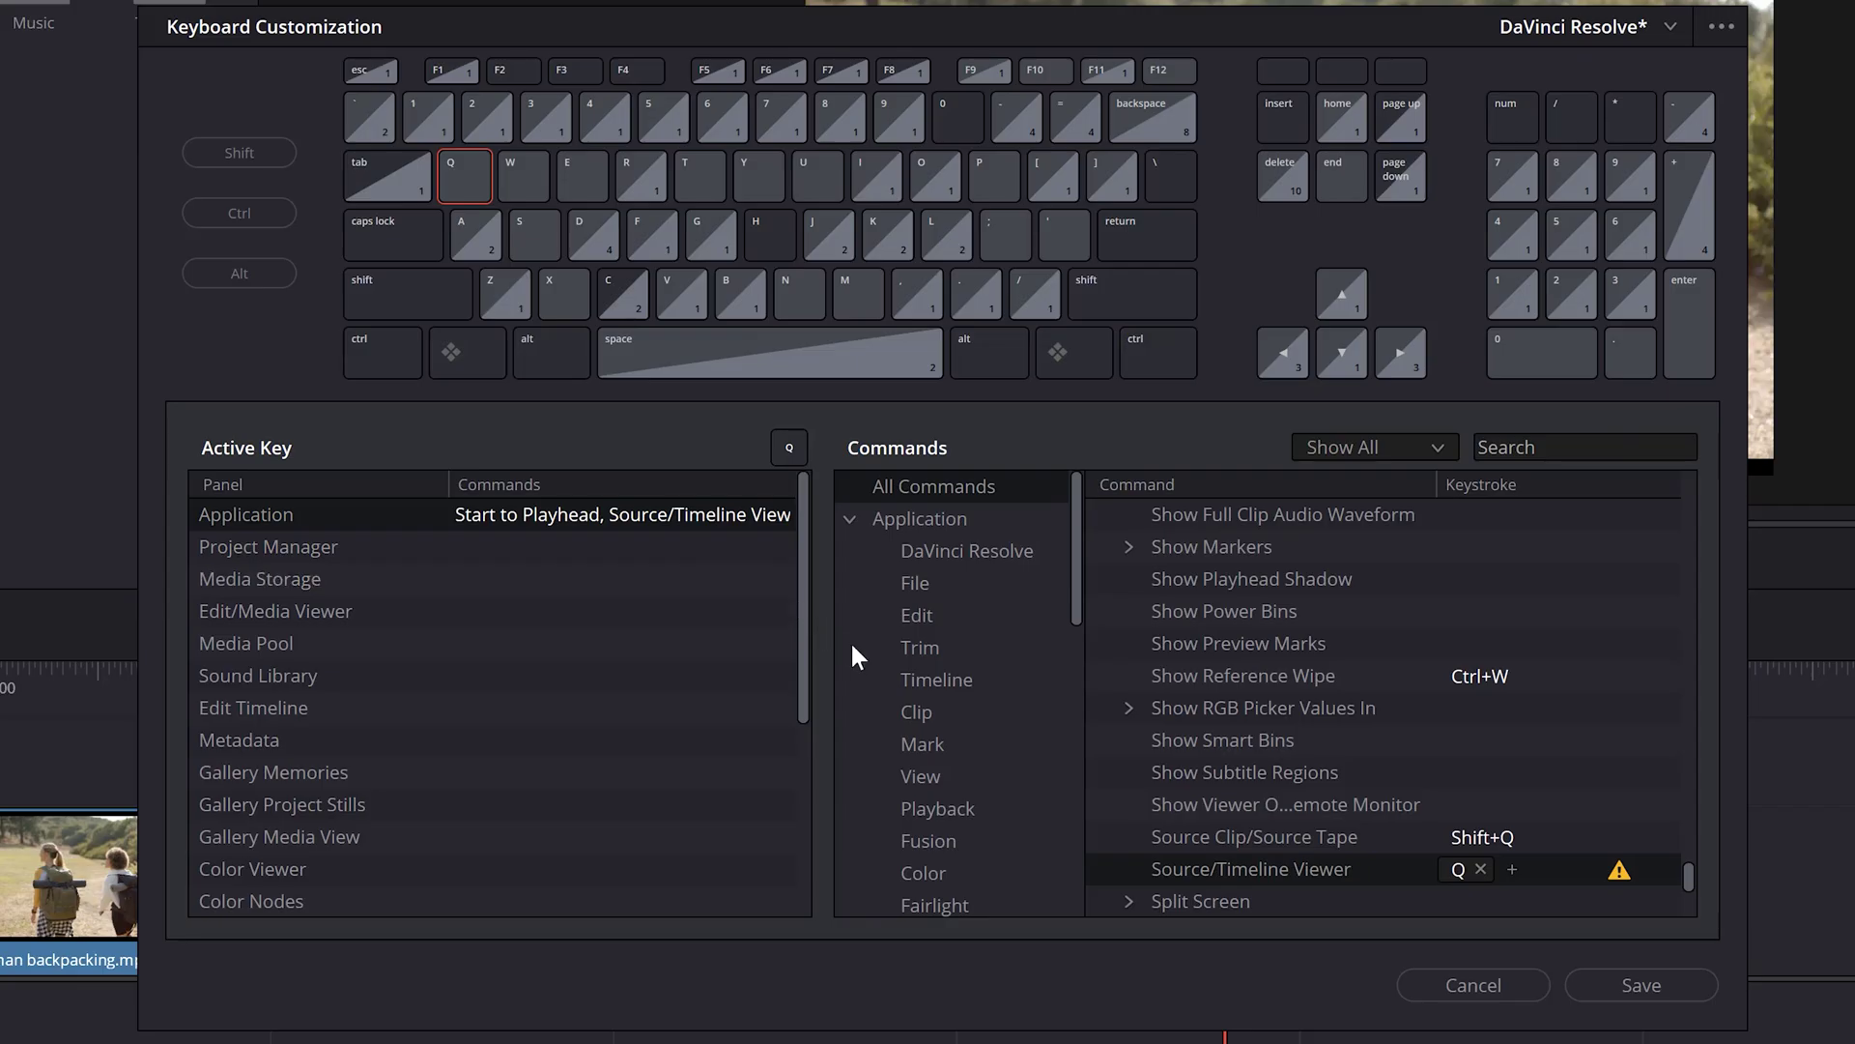
left_click(1479, 870)
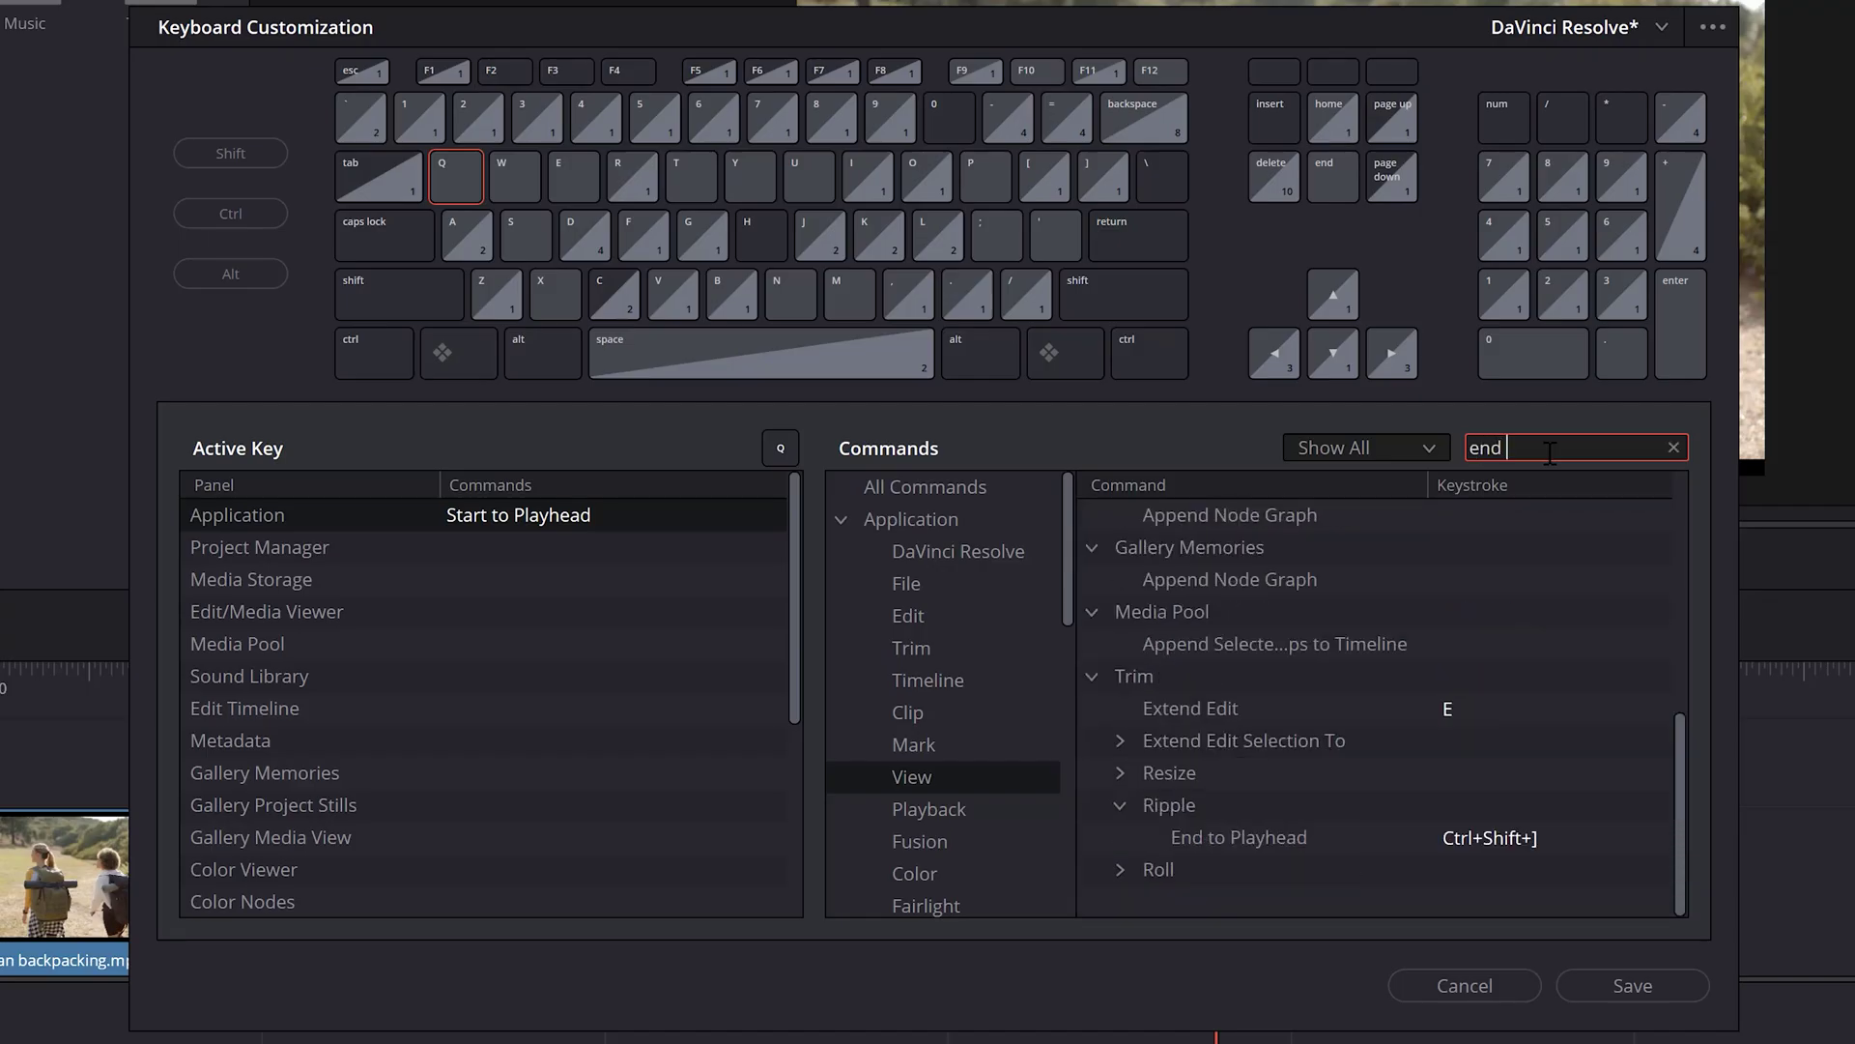
Step: Replace End to Playhead's Ctrl+Shift+] shortcut with X
type("to")
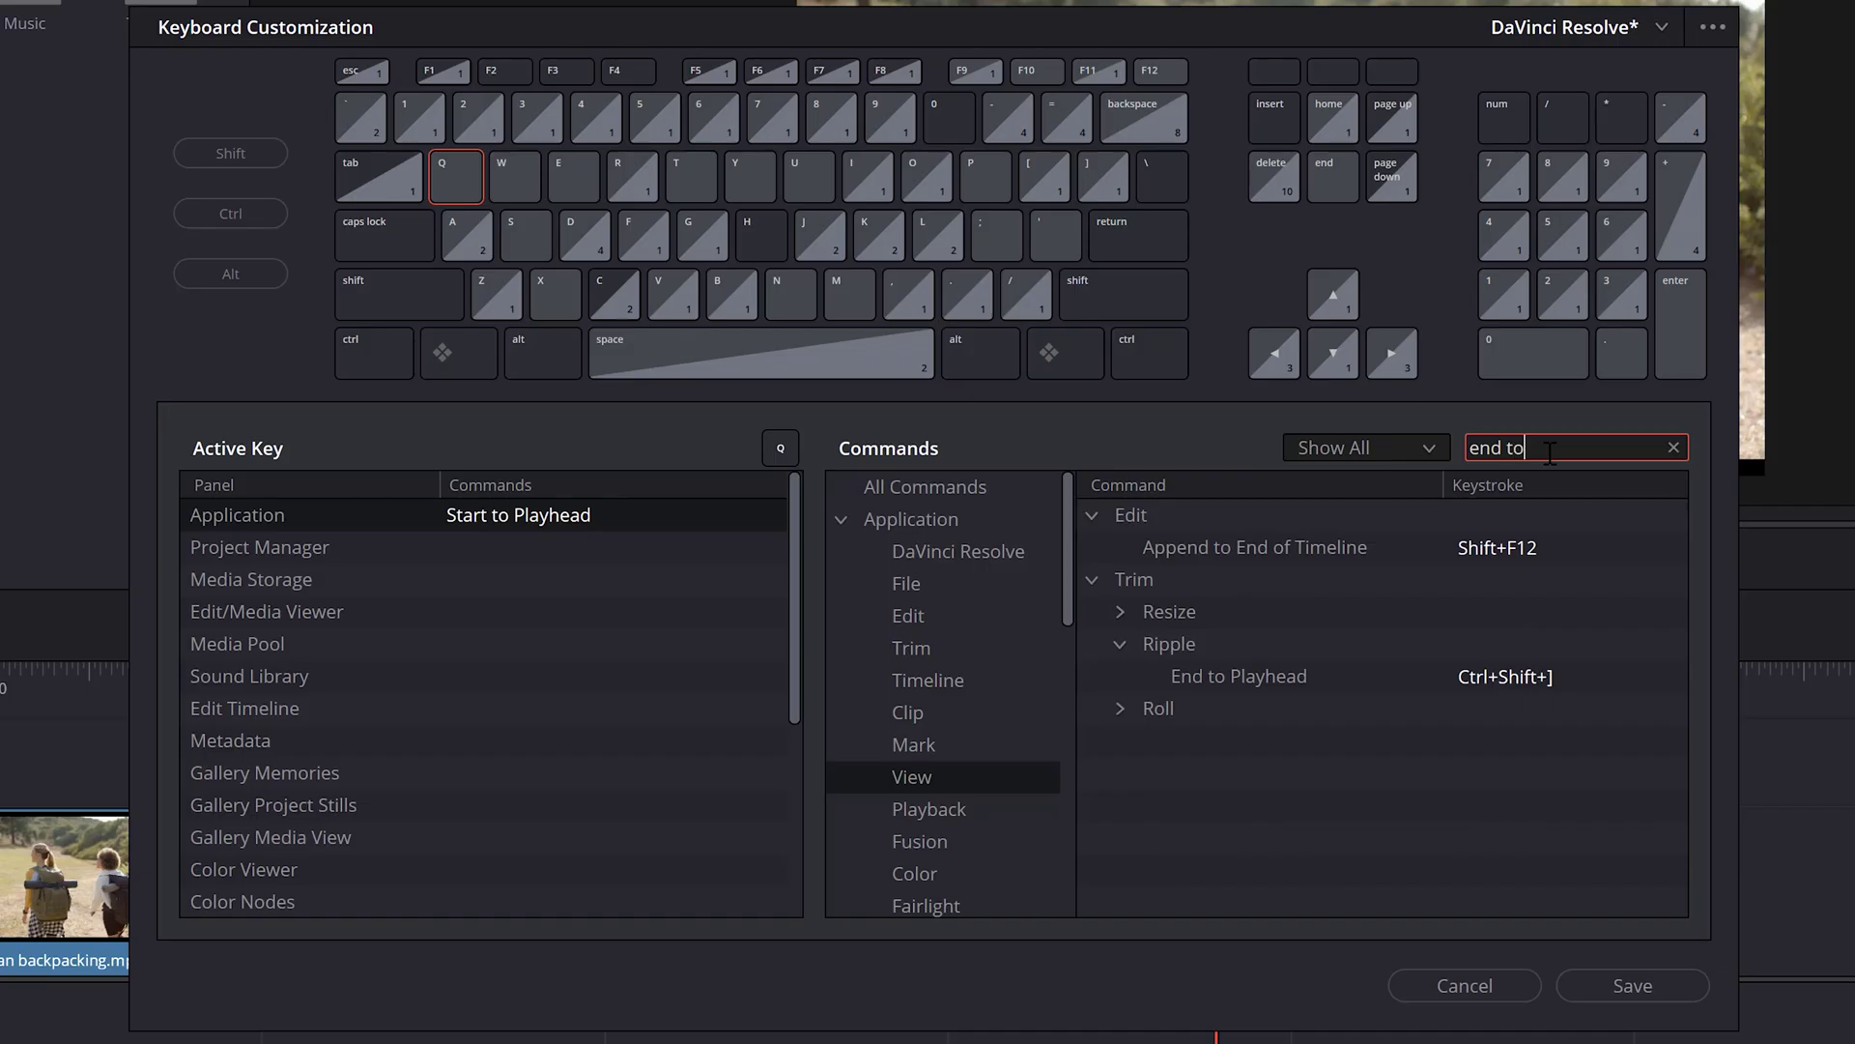
type(" playhead")
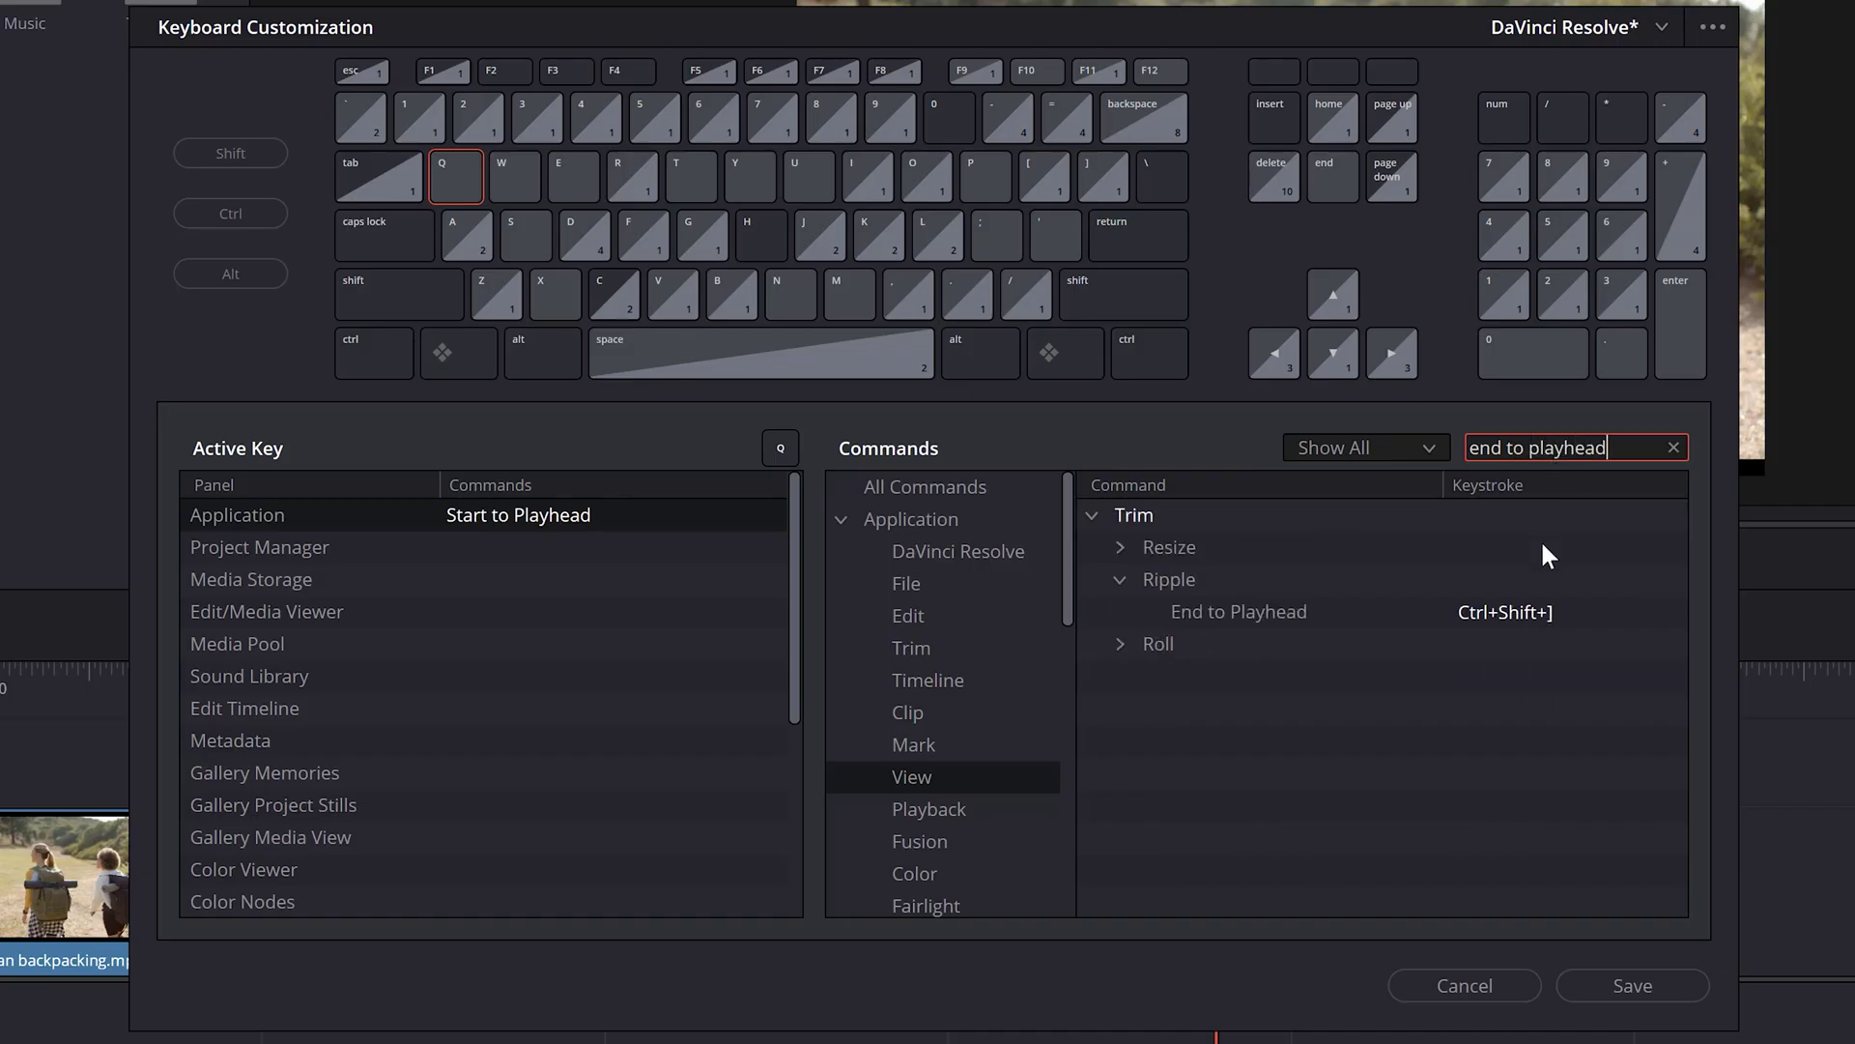
left_click(1565, 612)
key("x")
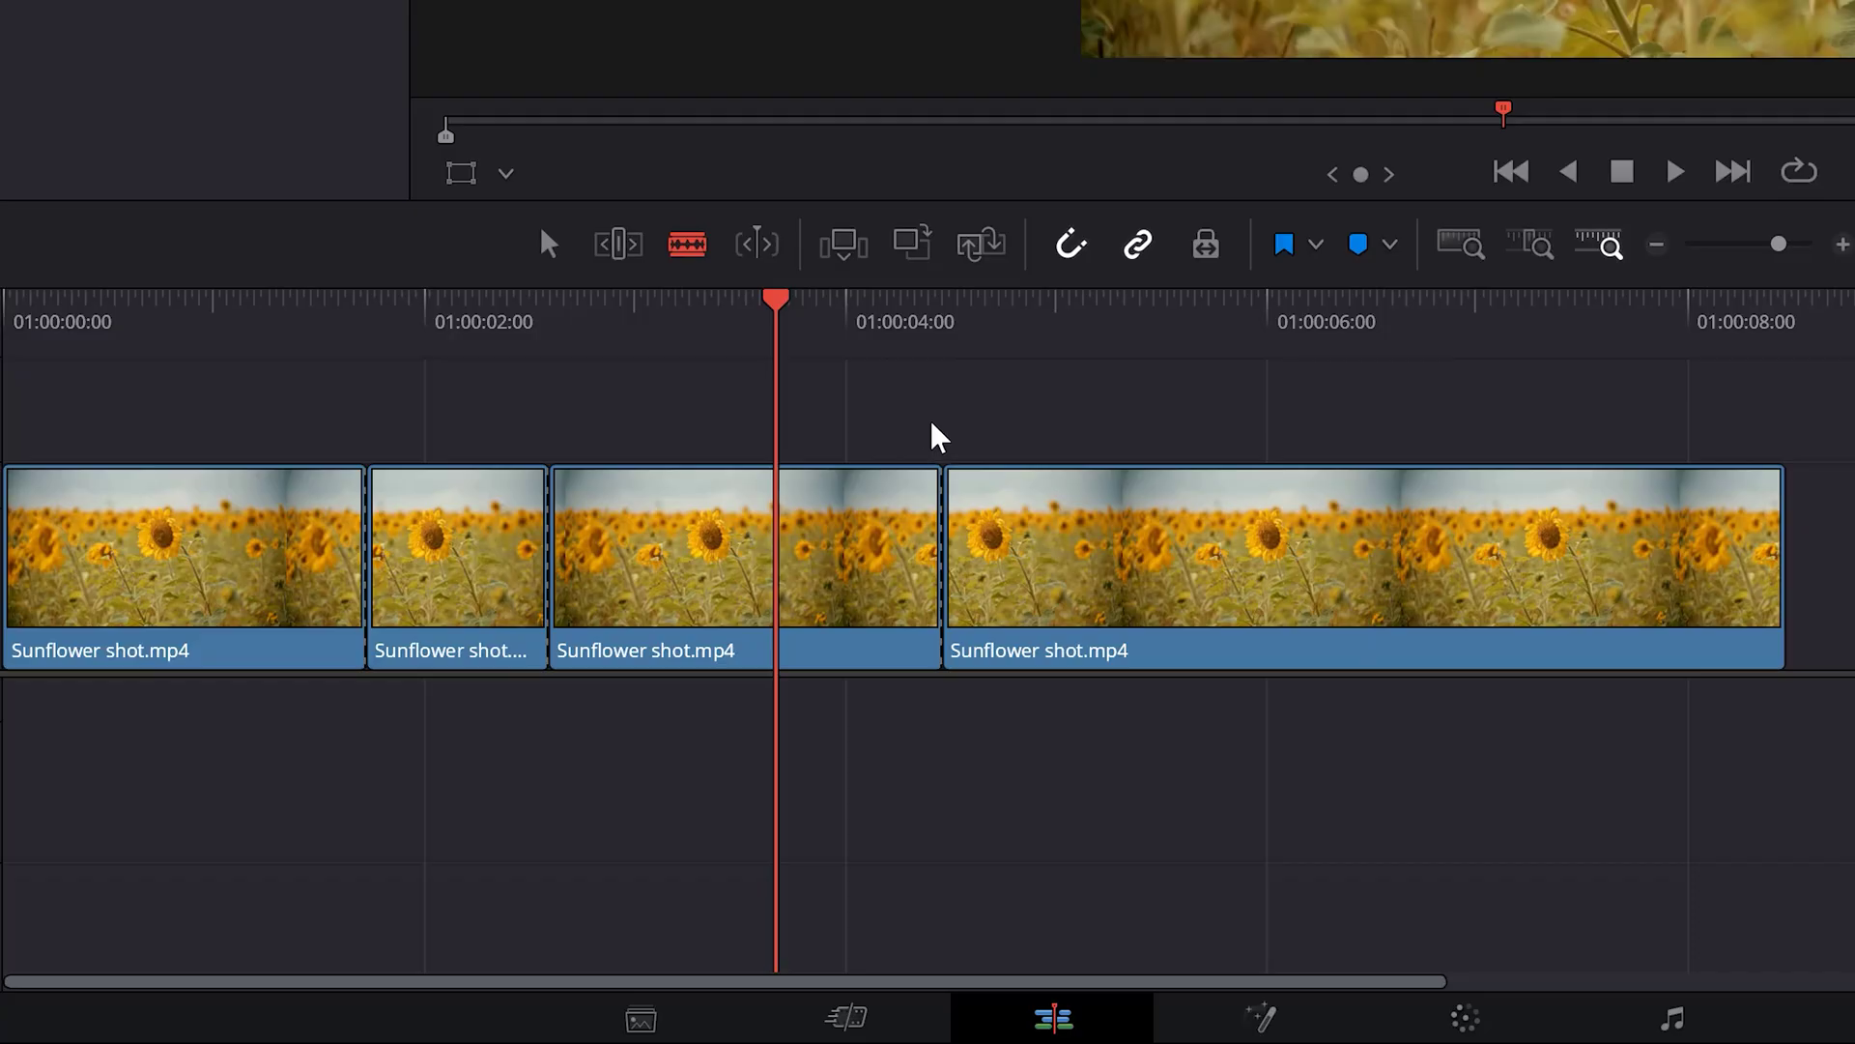
Step: Blade-cut the last sunflower clip in three places, the last near 01:00:06:17
left_click(1048, 541)
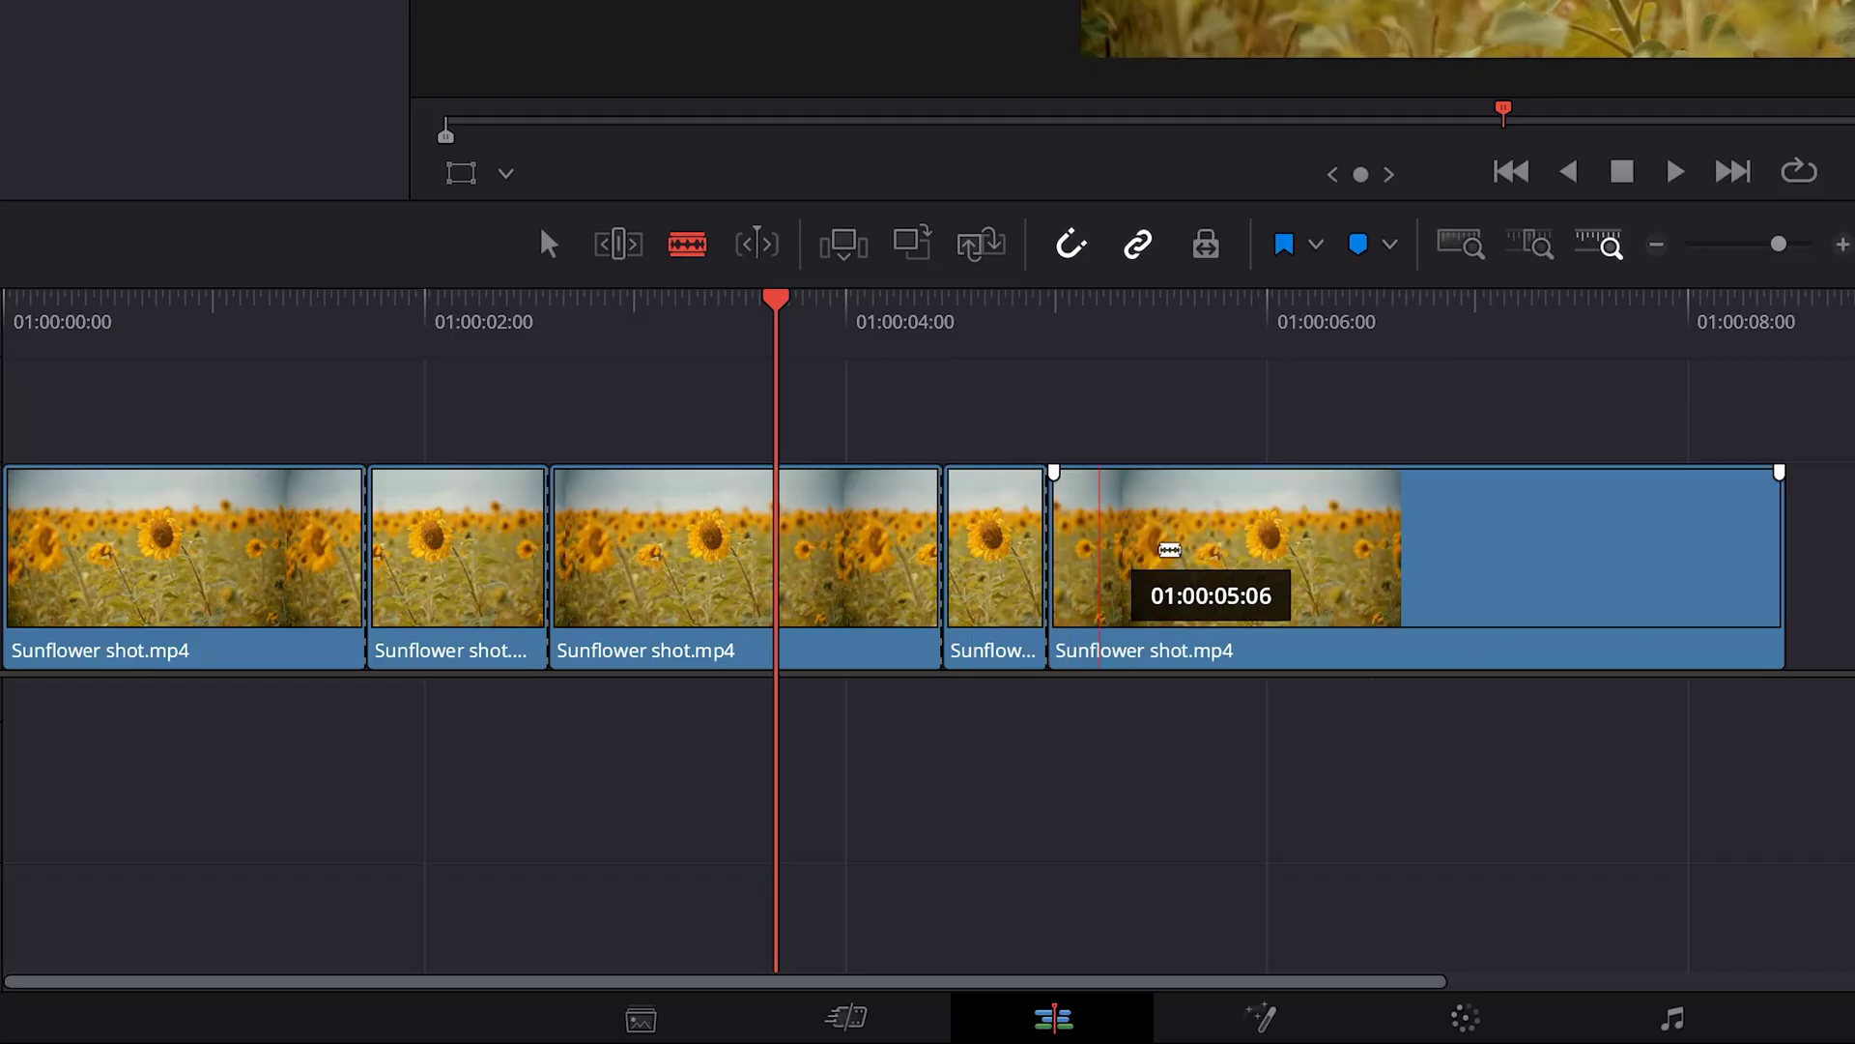
left_click(1244, 564)
left_click(1388, 566)
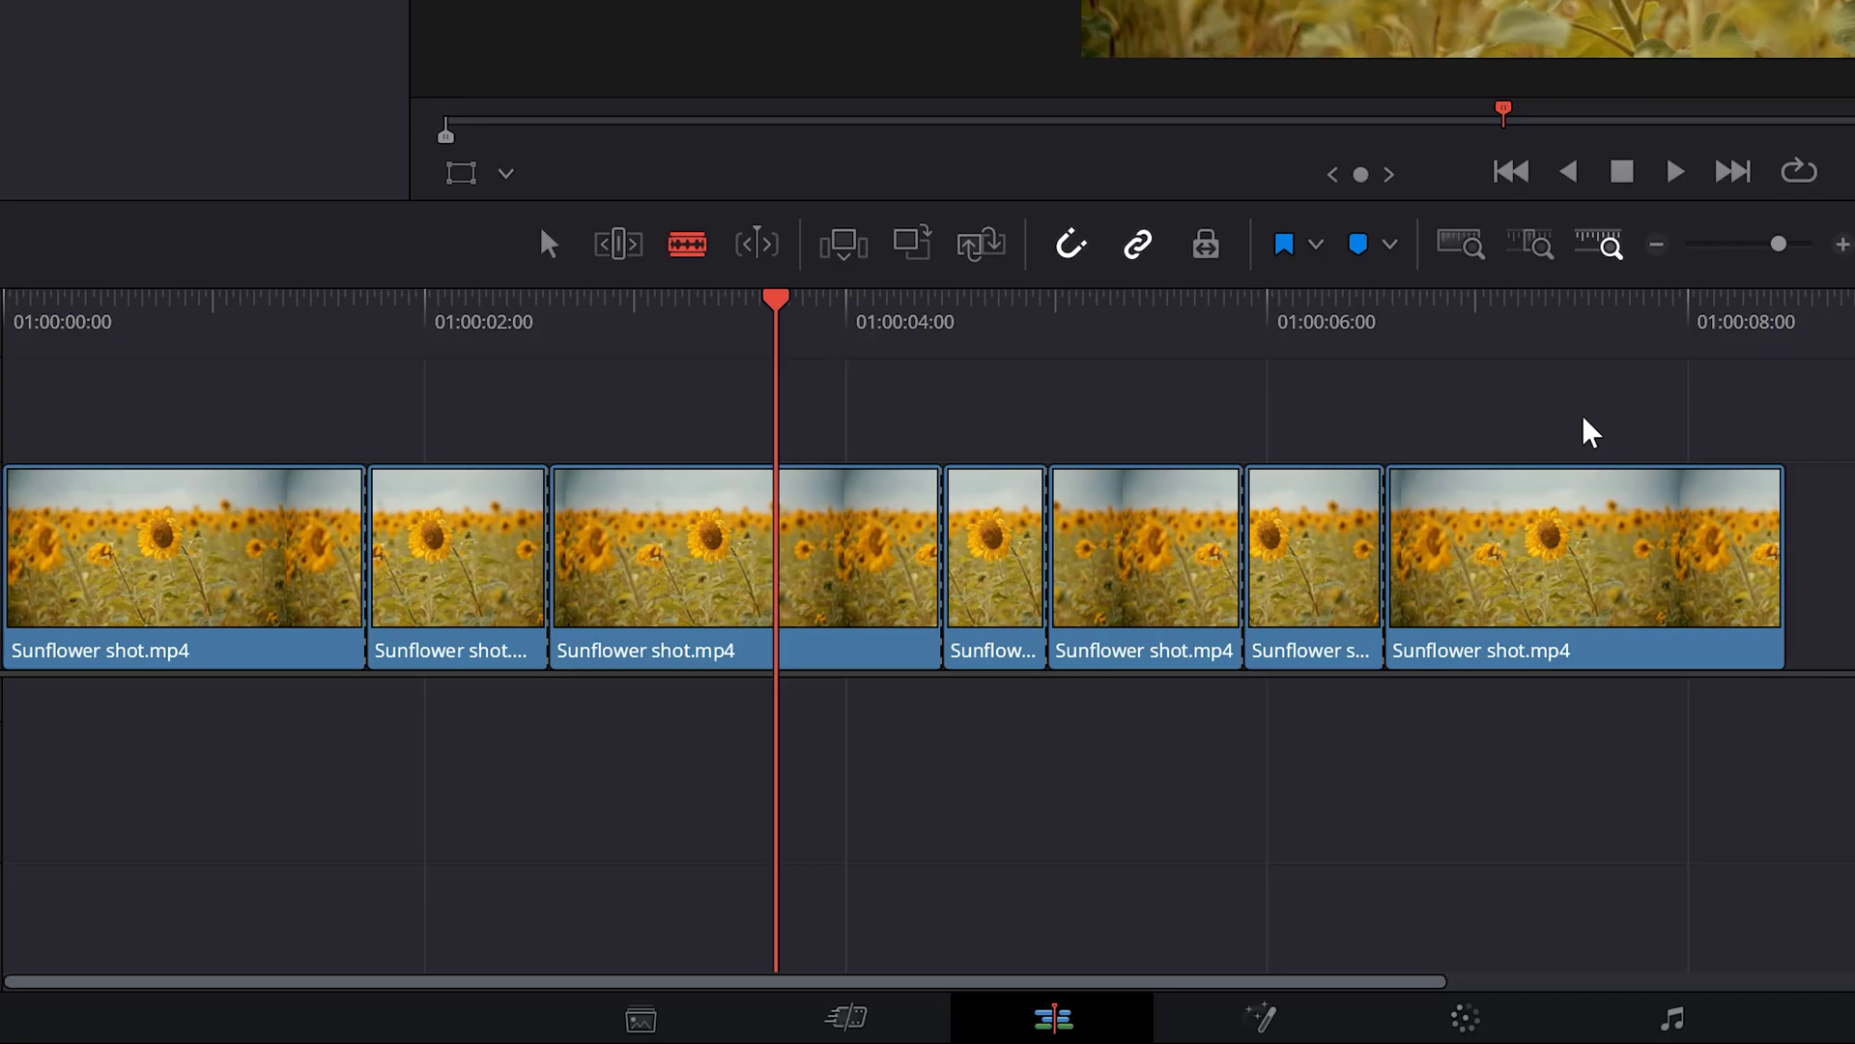
Step: Move the last sunflower piece right, then open Change Clip Duration for Portland shot
key("a")
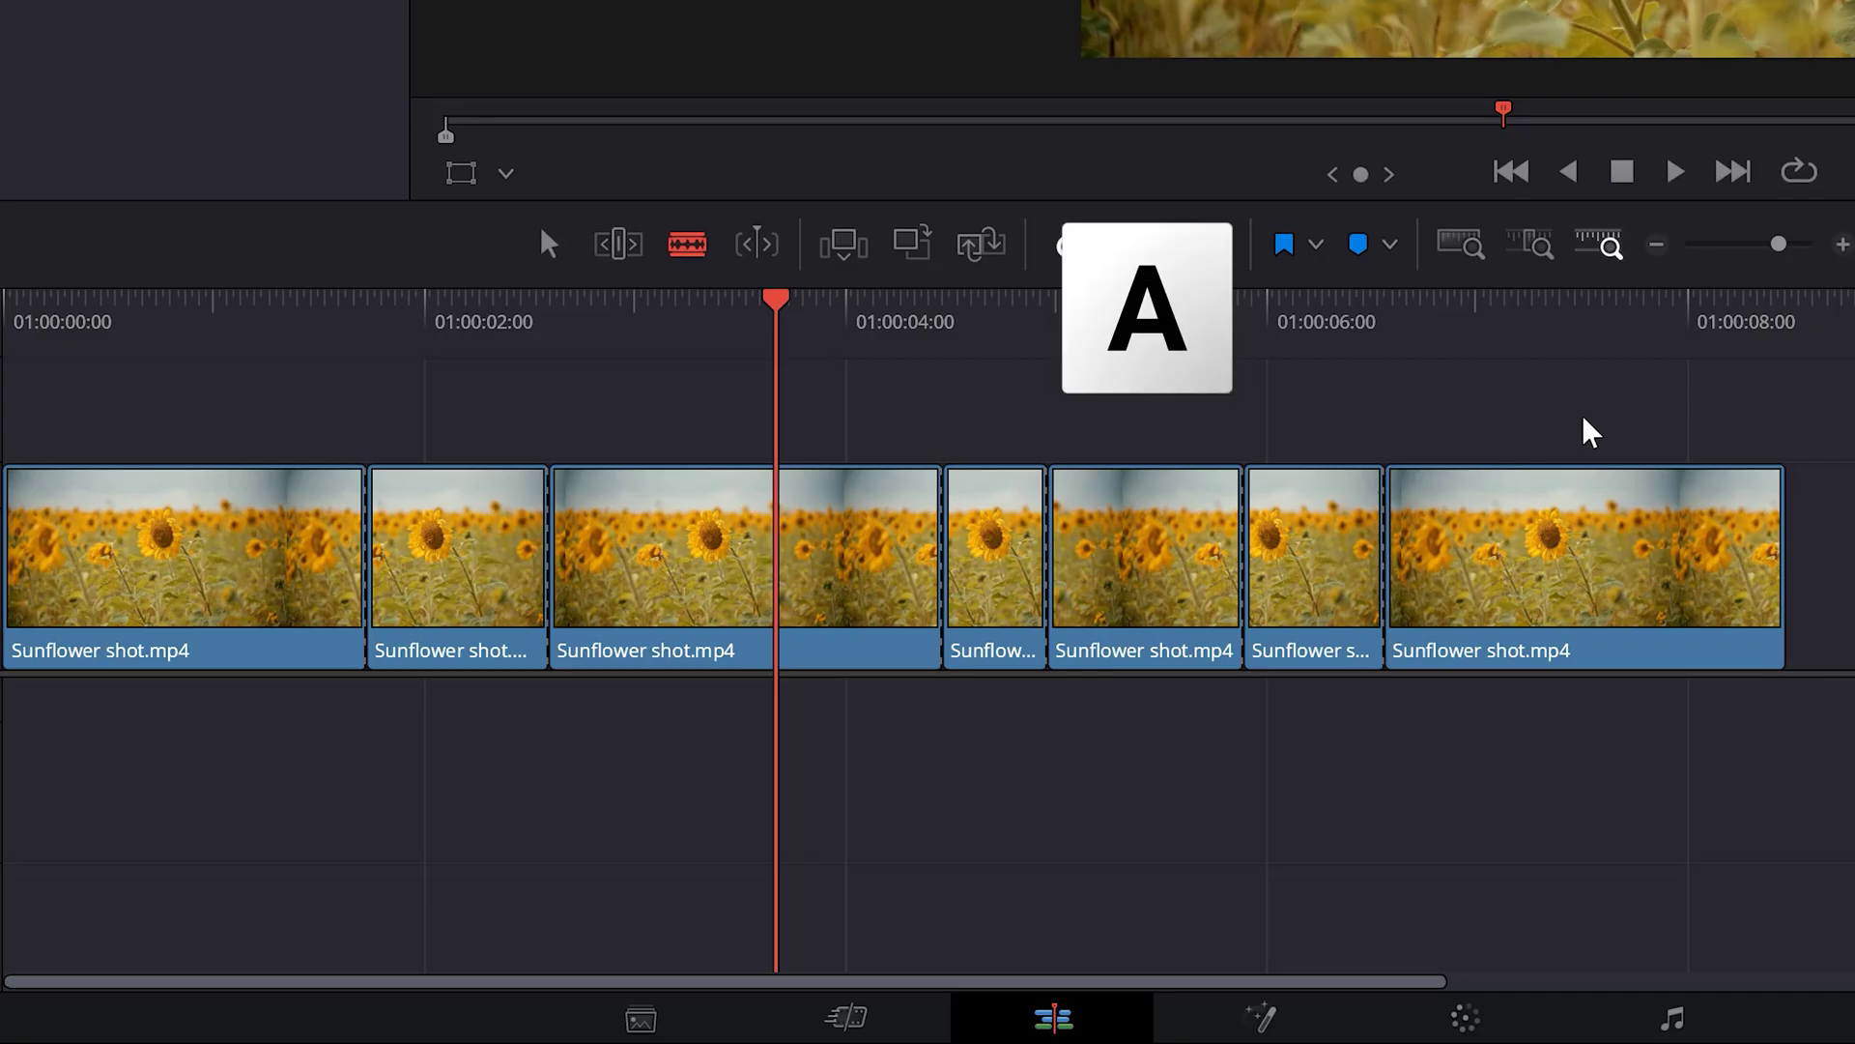
left_click_drag(1567, 522, 1627, 537)
left_click_drag(1625, 533, 1579, 533)
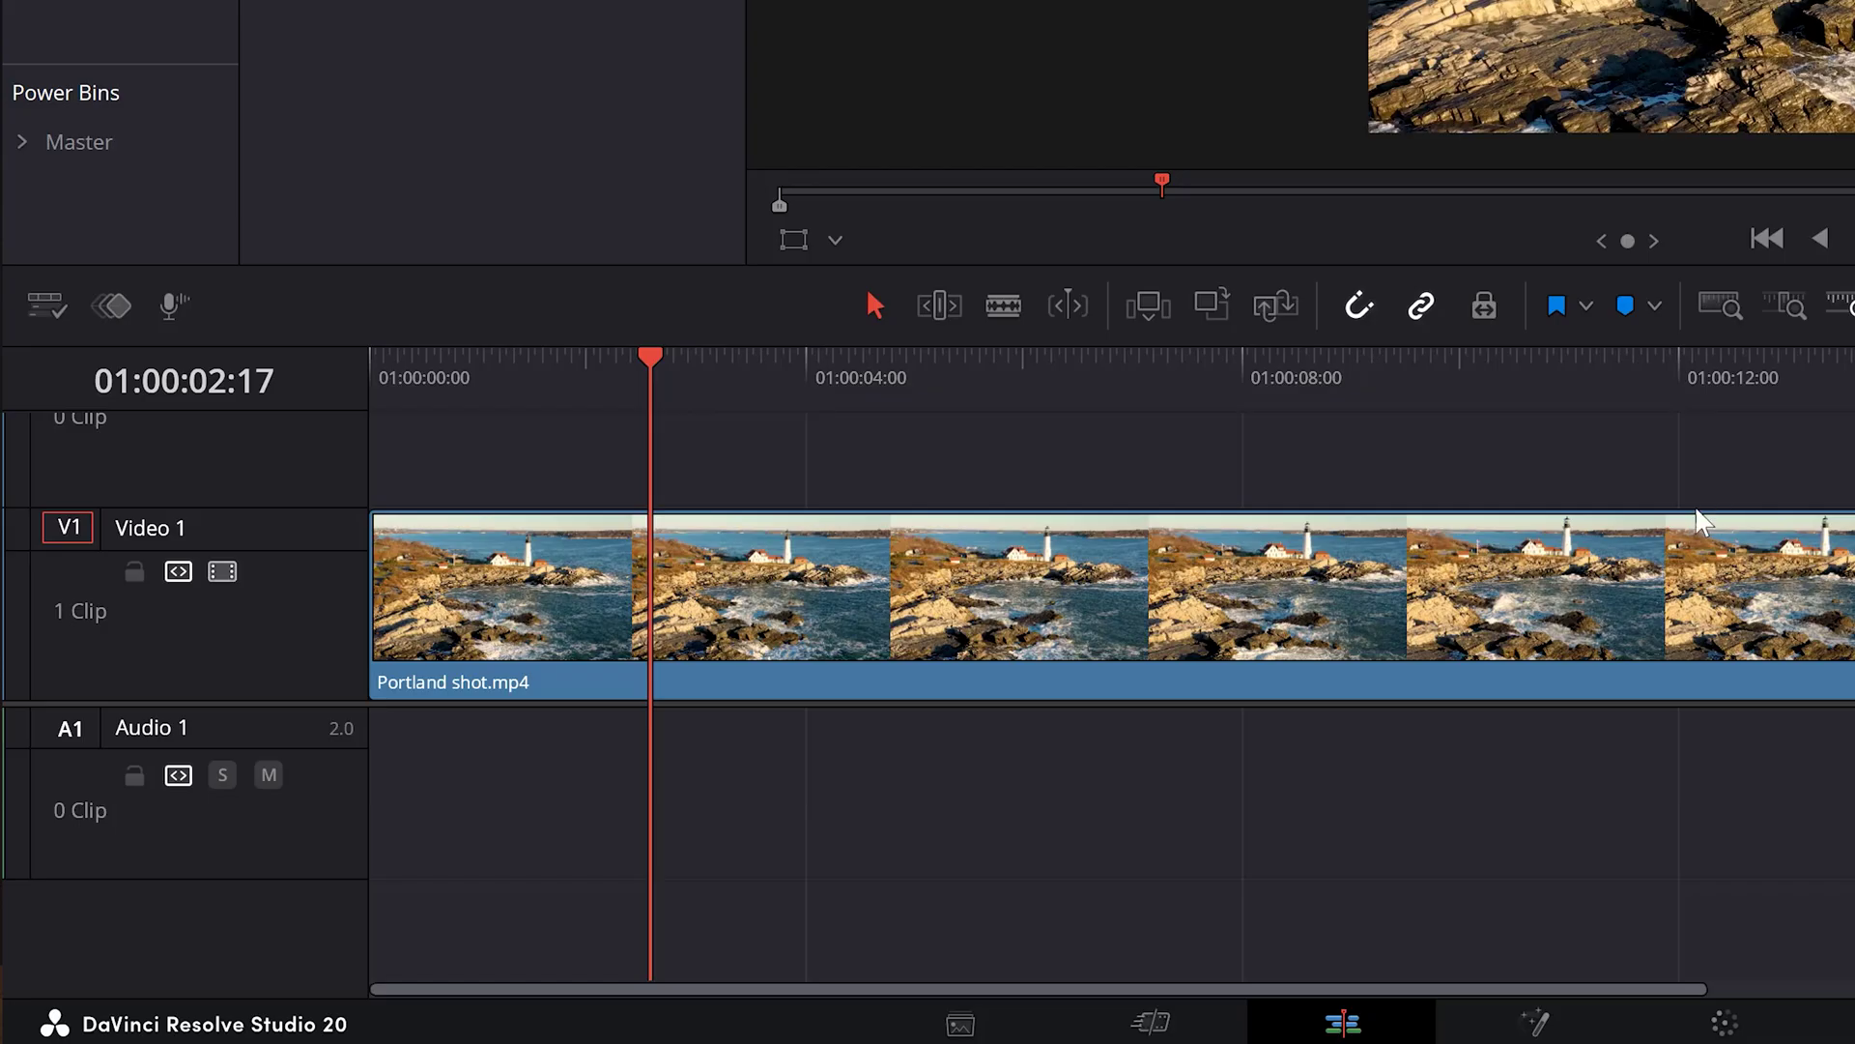
left_click(1673, 535)
key("ctrl+d")
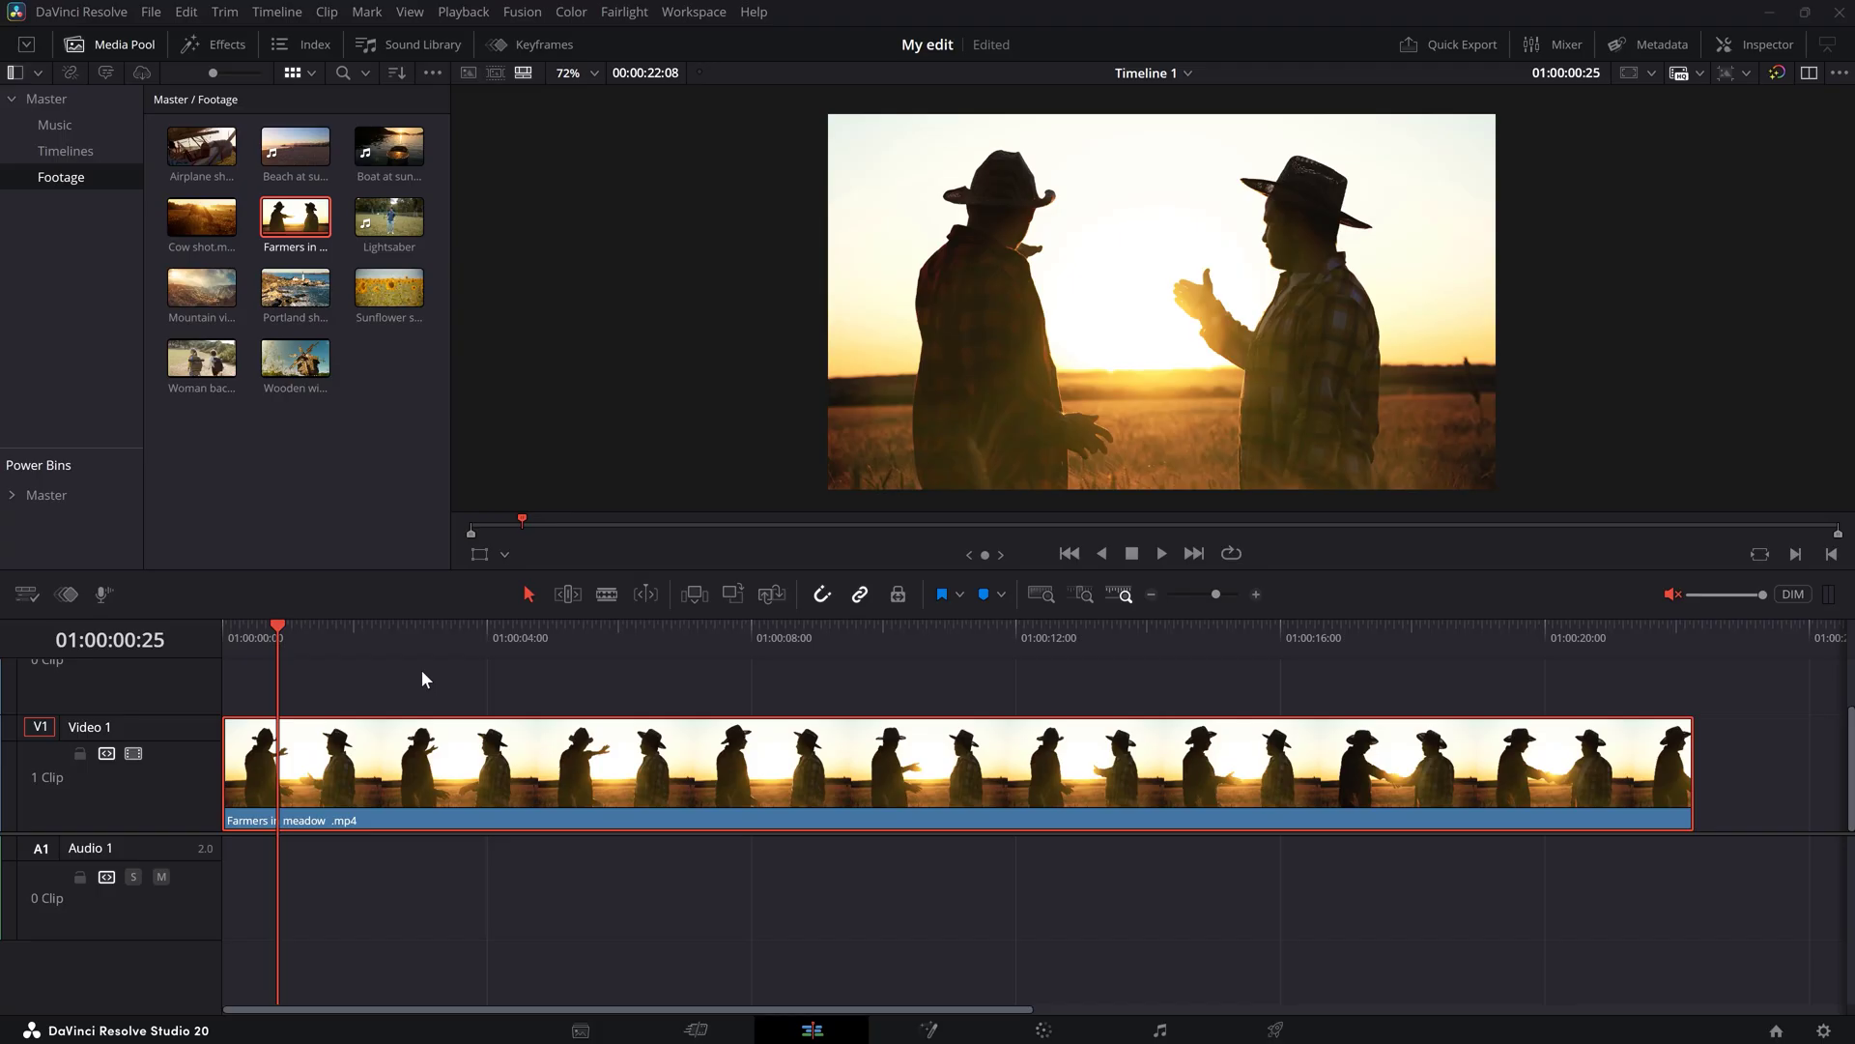
Step: Deselect Farmers in meadow and play Timeline 1 forward, speeding up twice with L
left_click(424, 676)
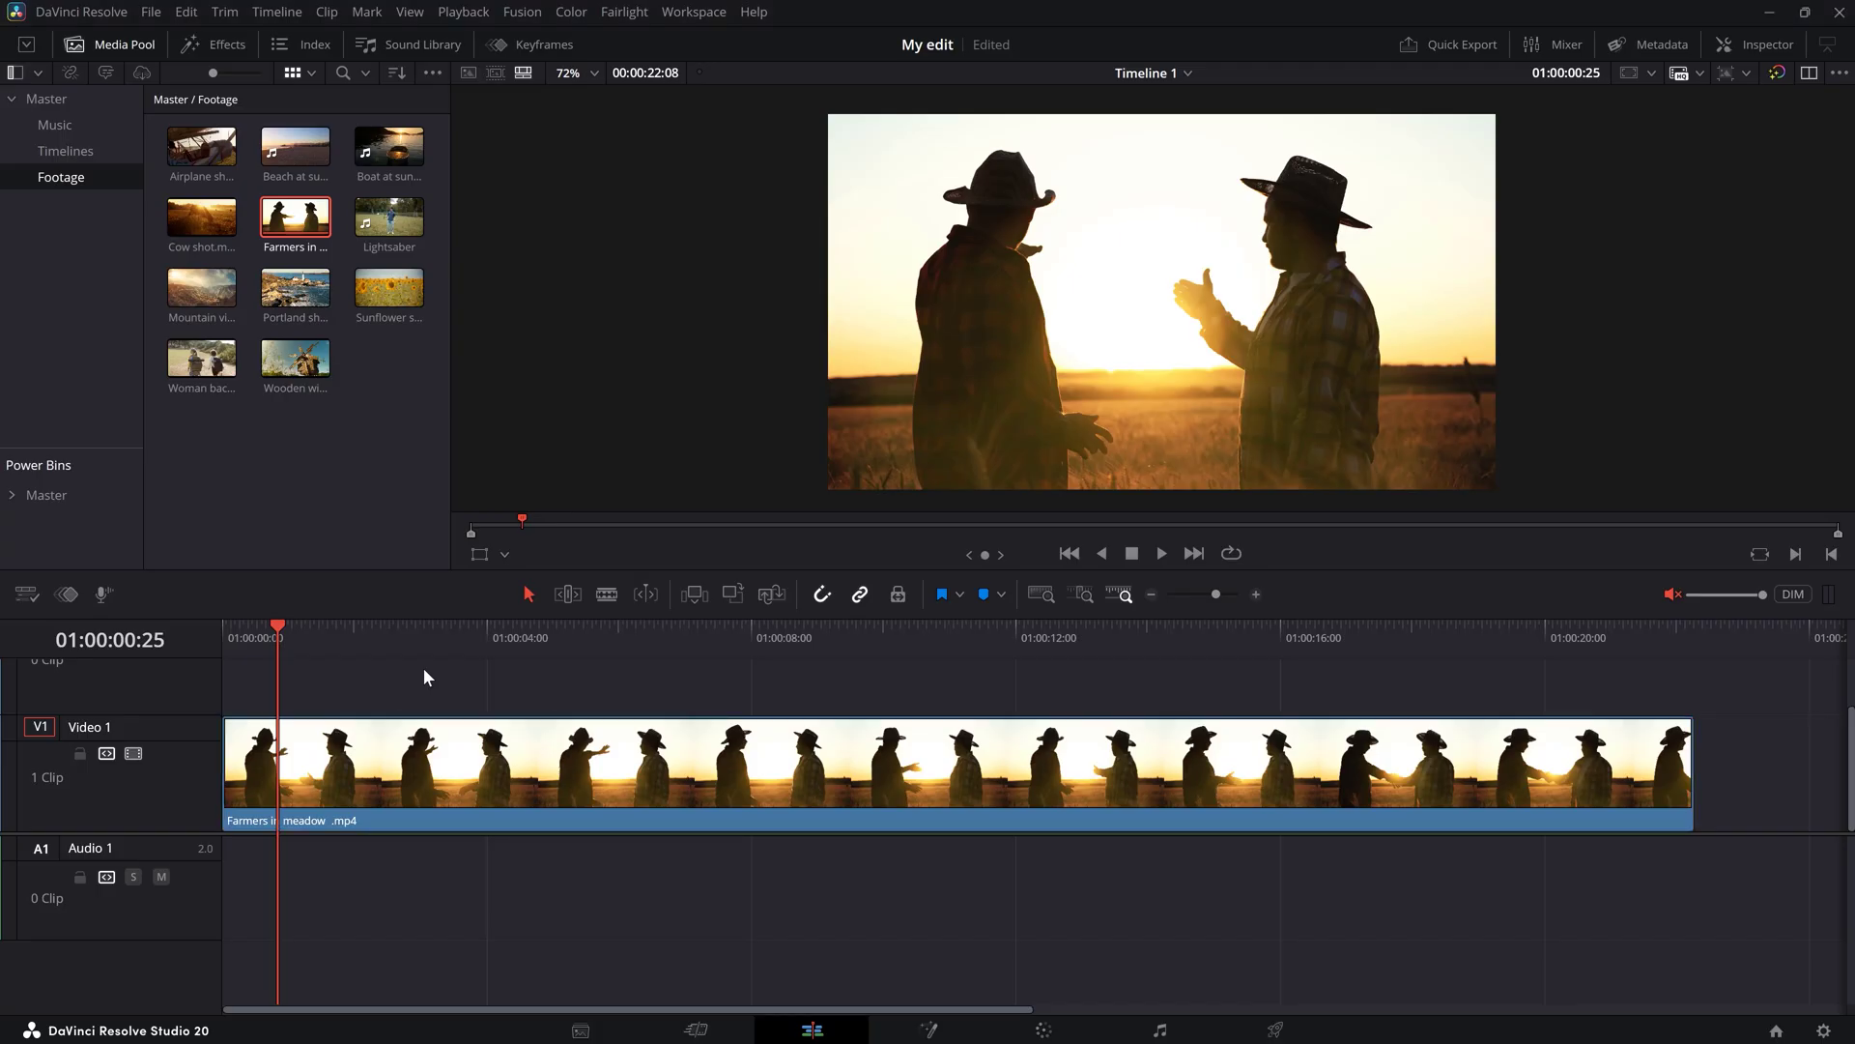
key("space")
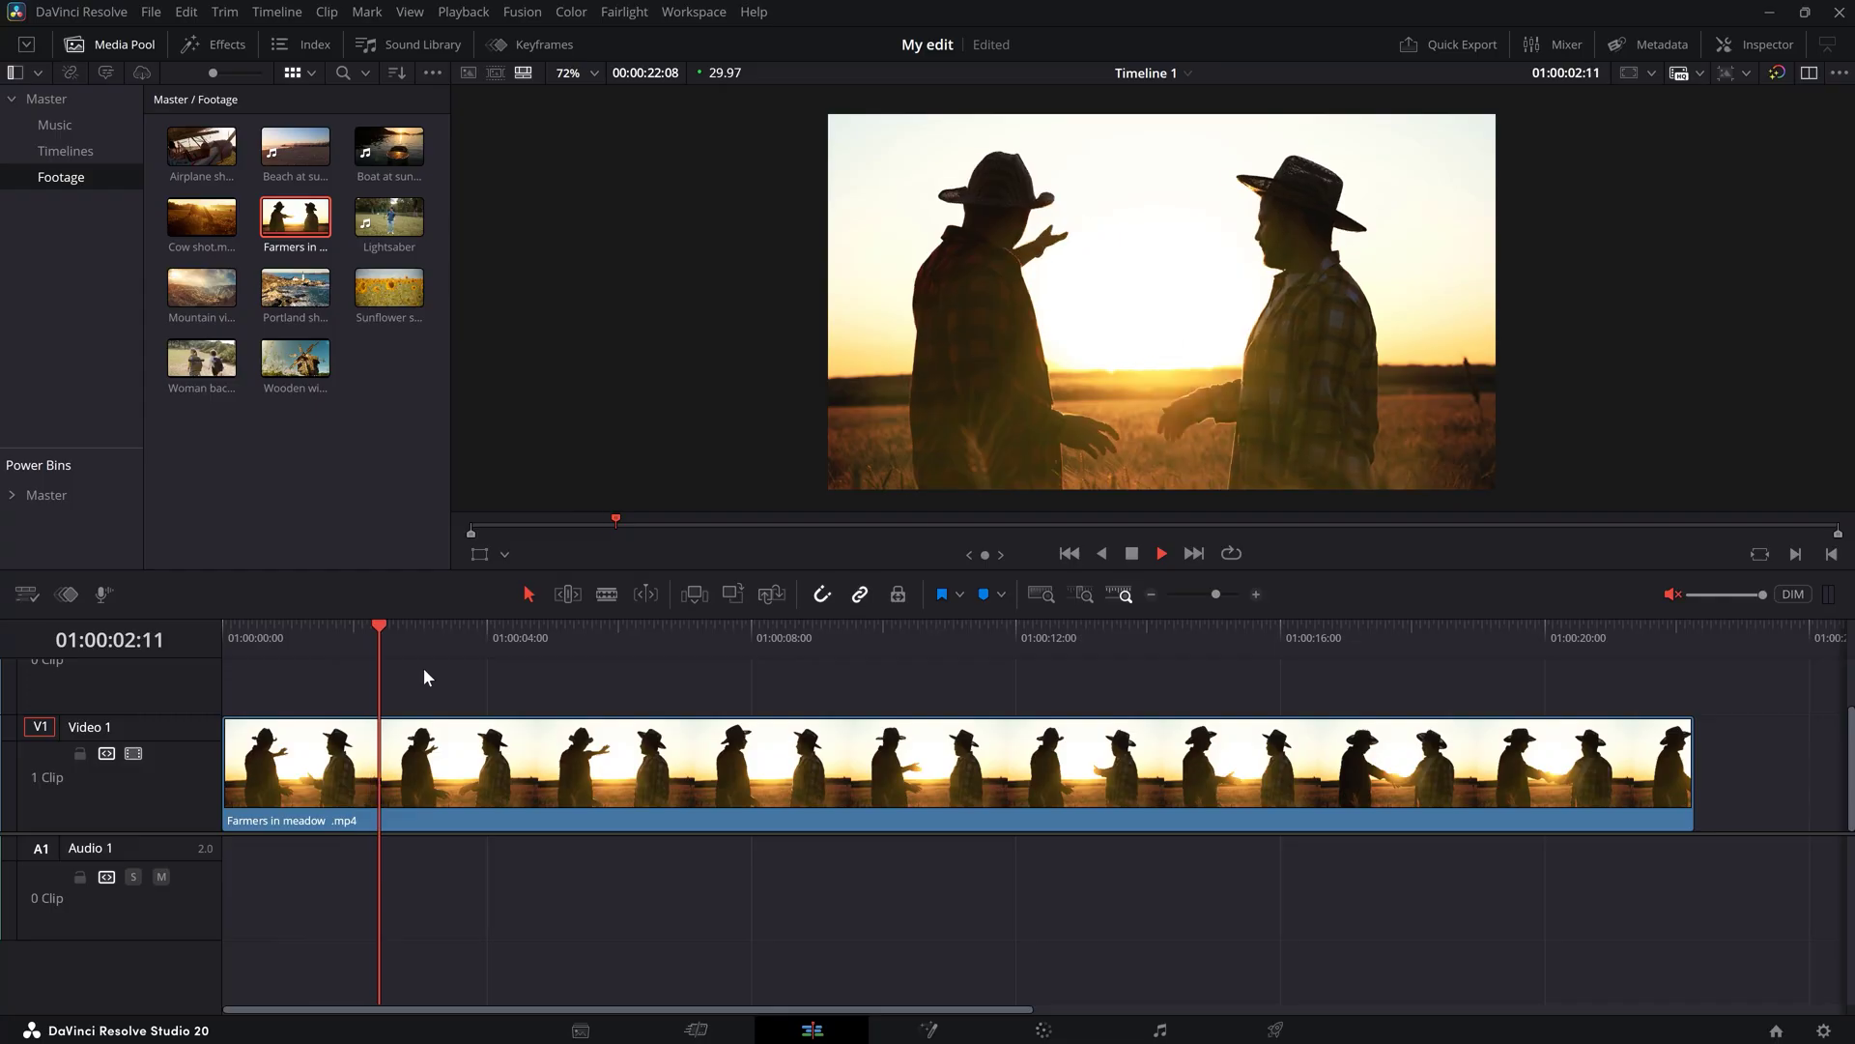
key("l")
key("l")
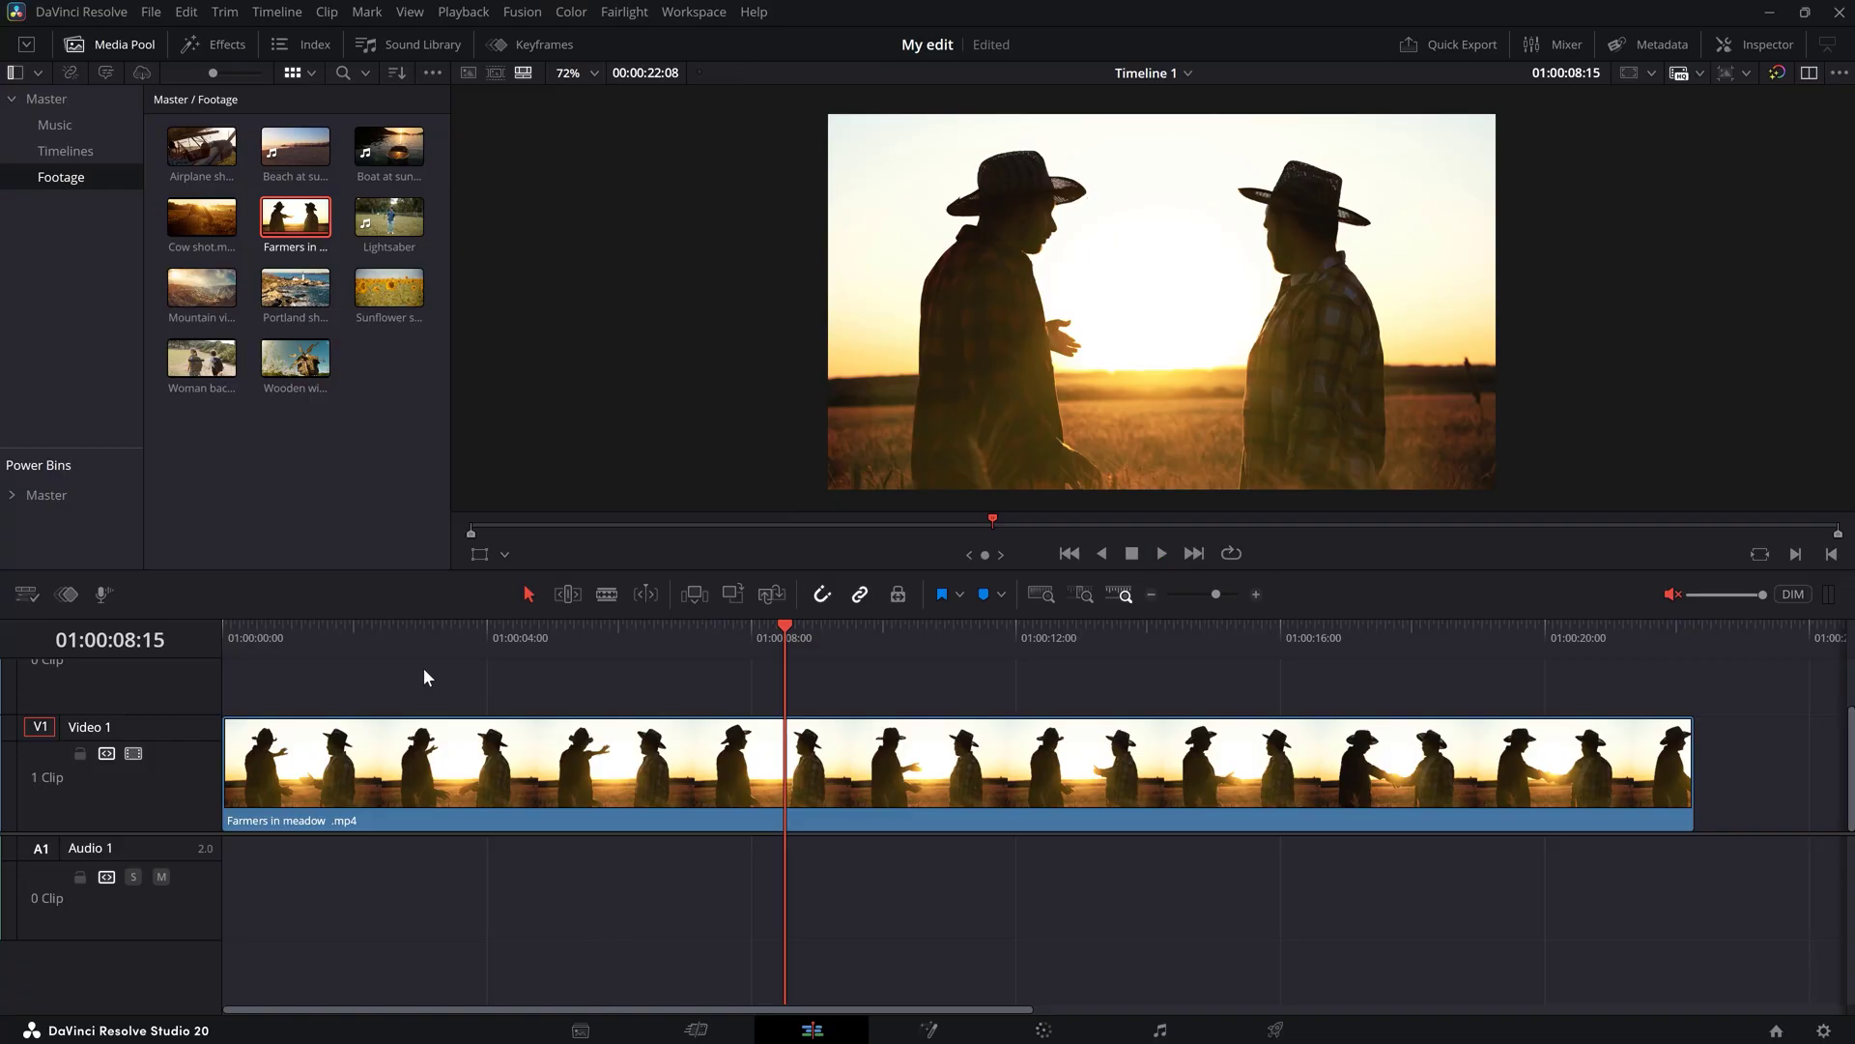
key("l")
key("l")
key("l")
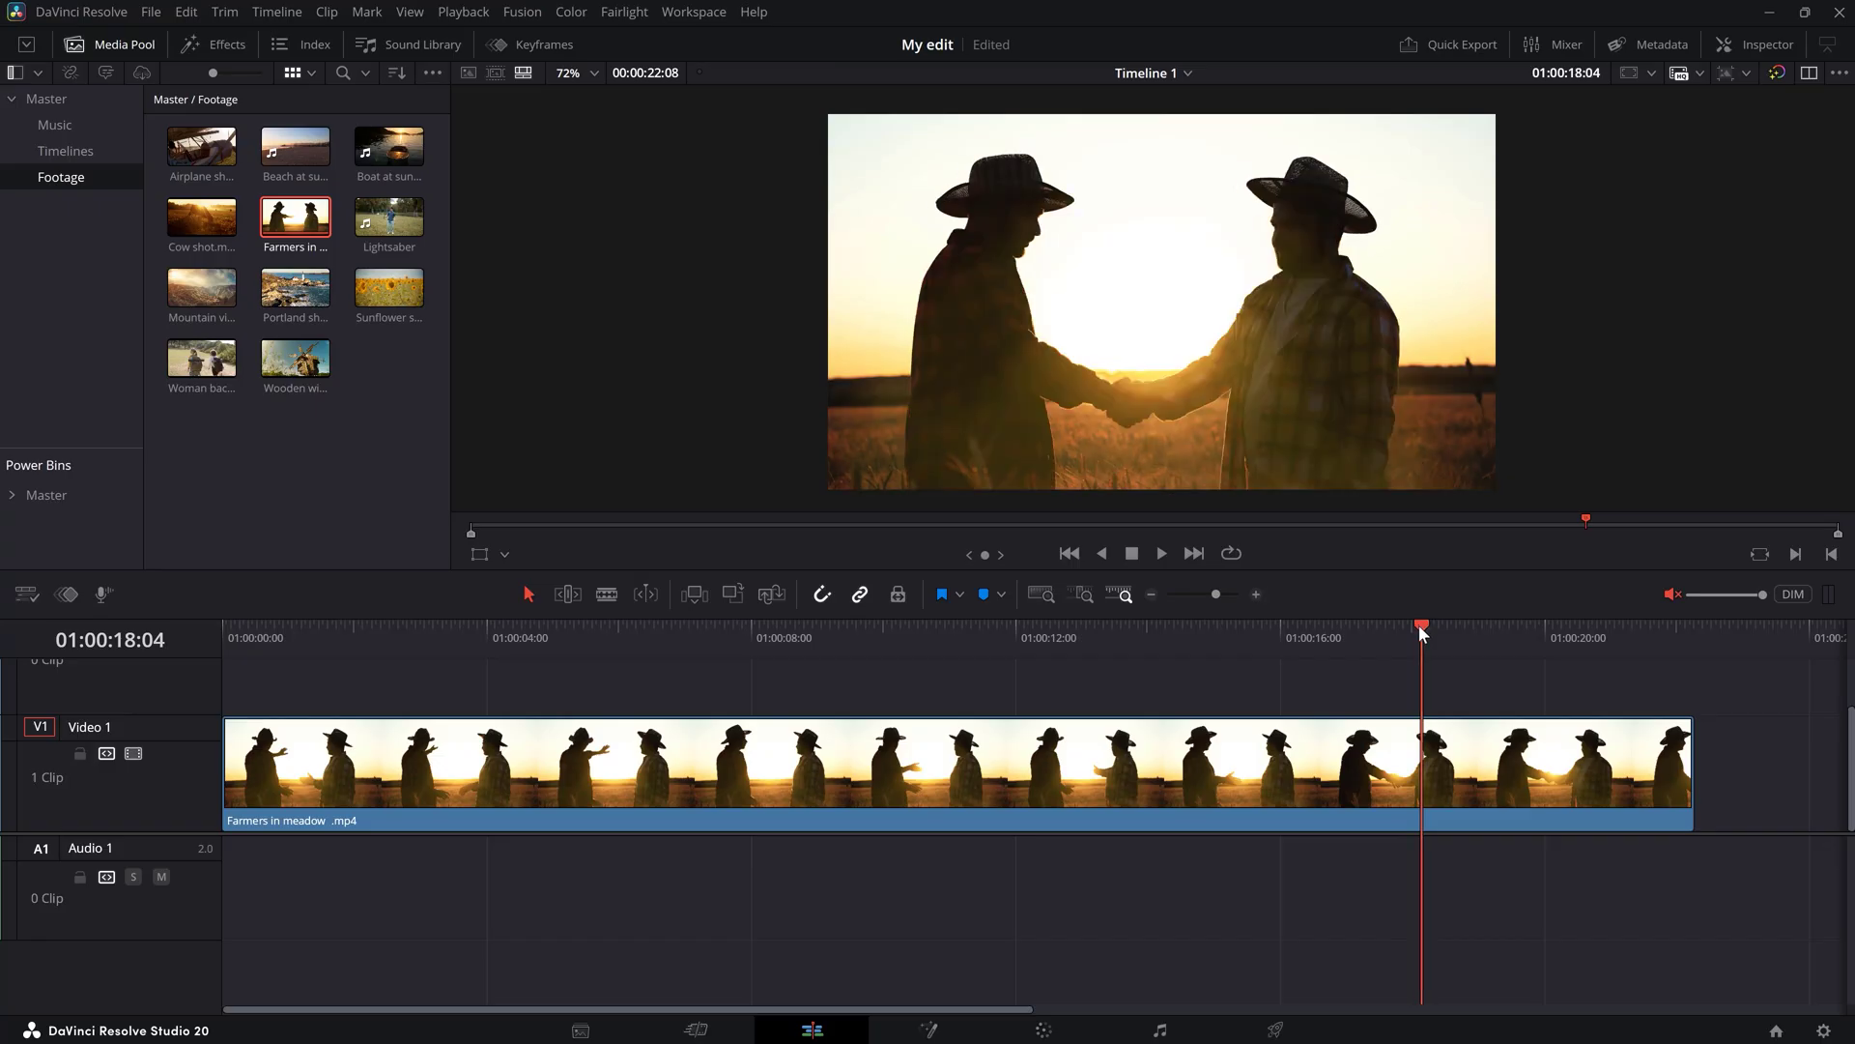
Step: Play the timeline backward at 2x with J, then stop with K
key("j")
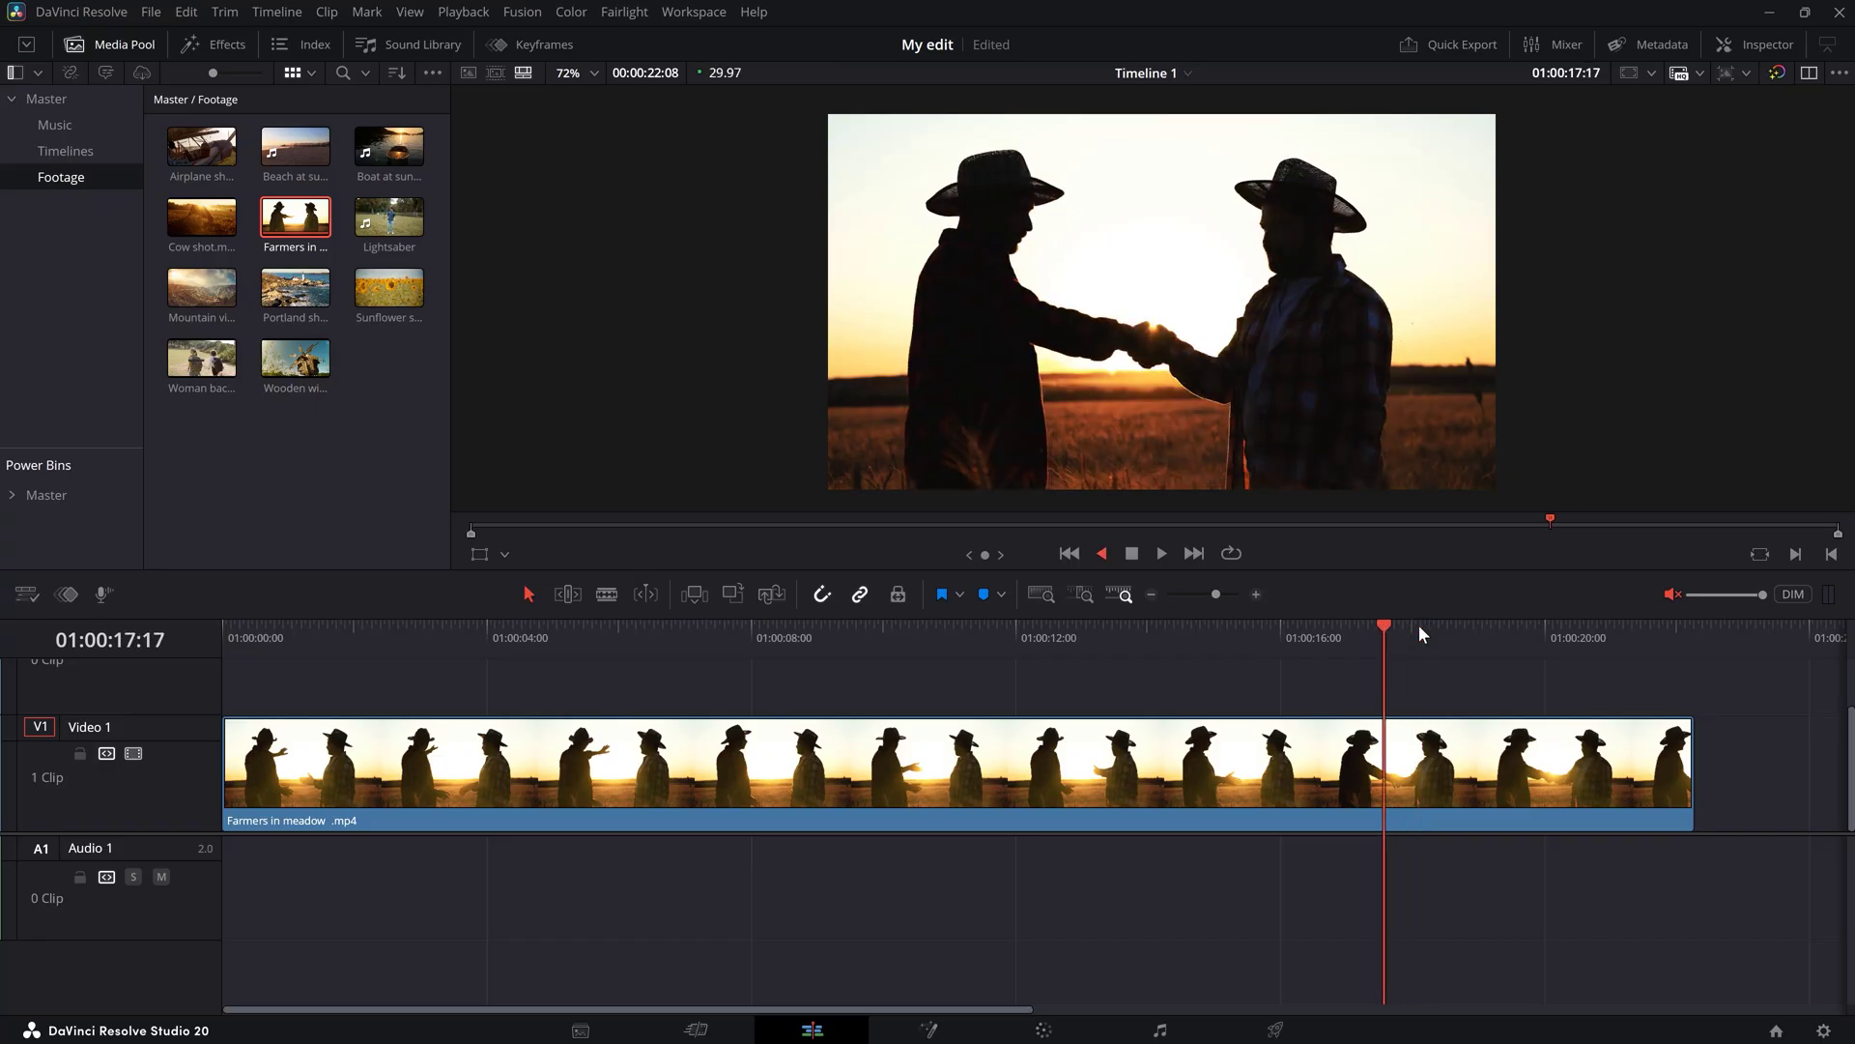
key("j")
key("j")
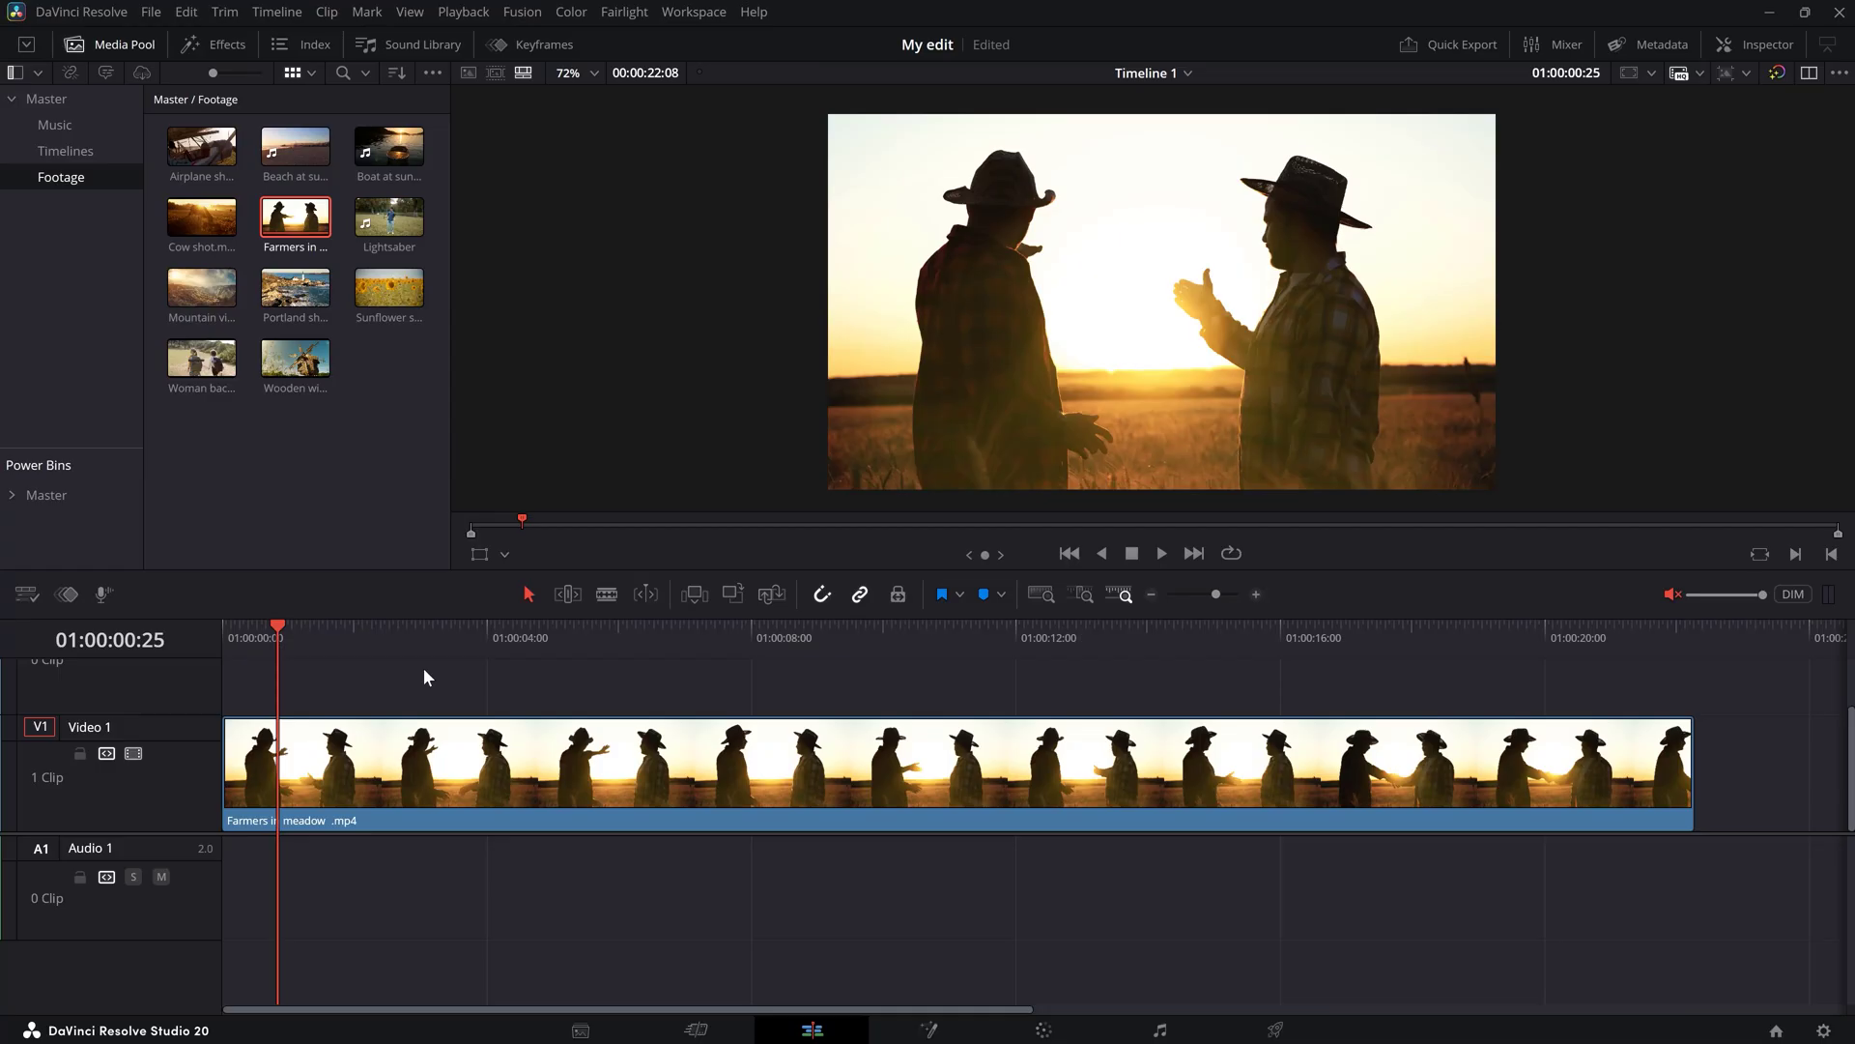
key("k")
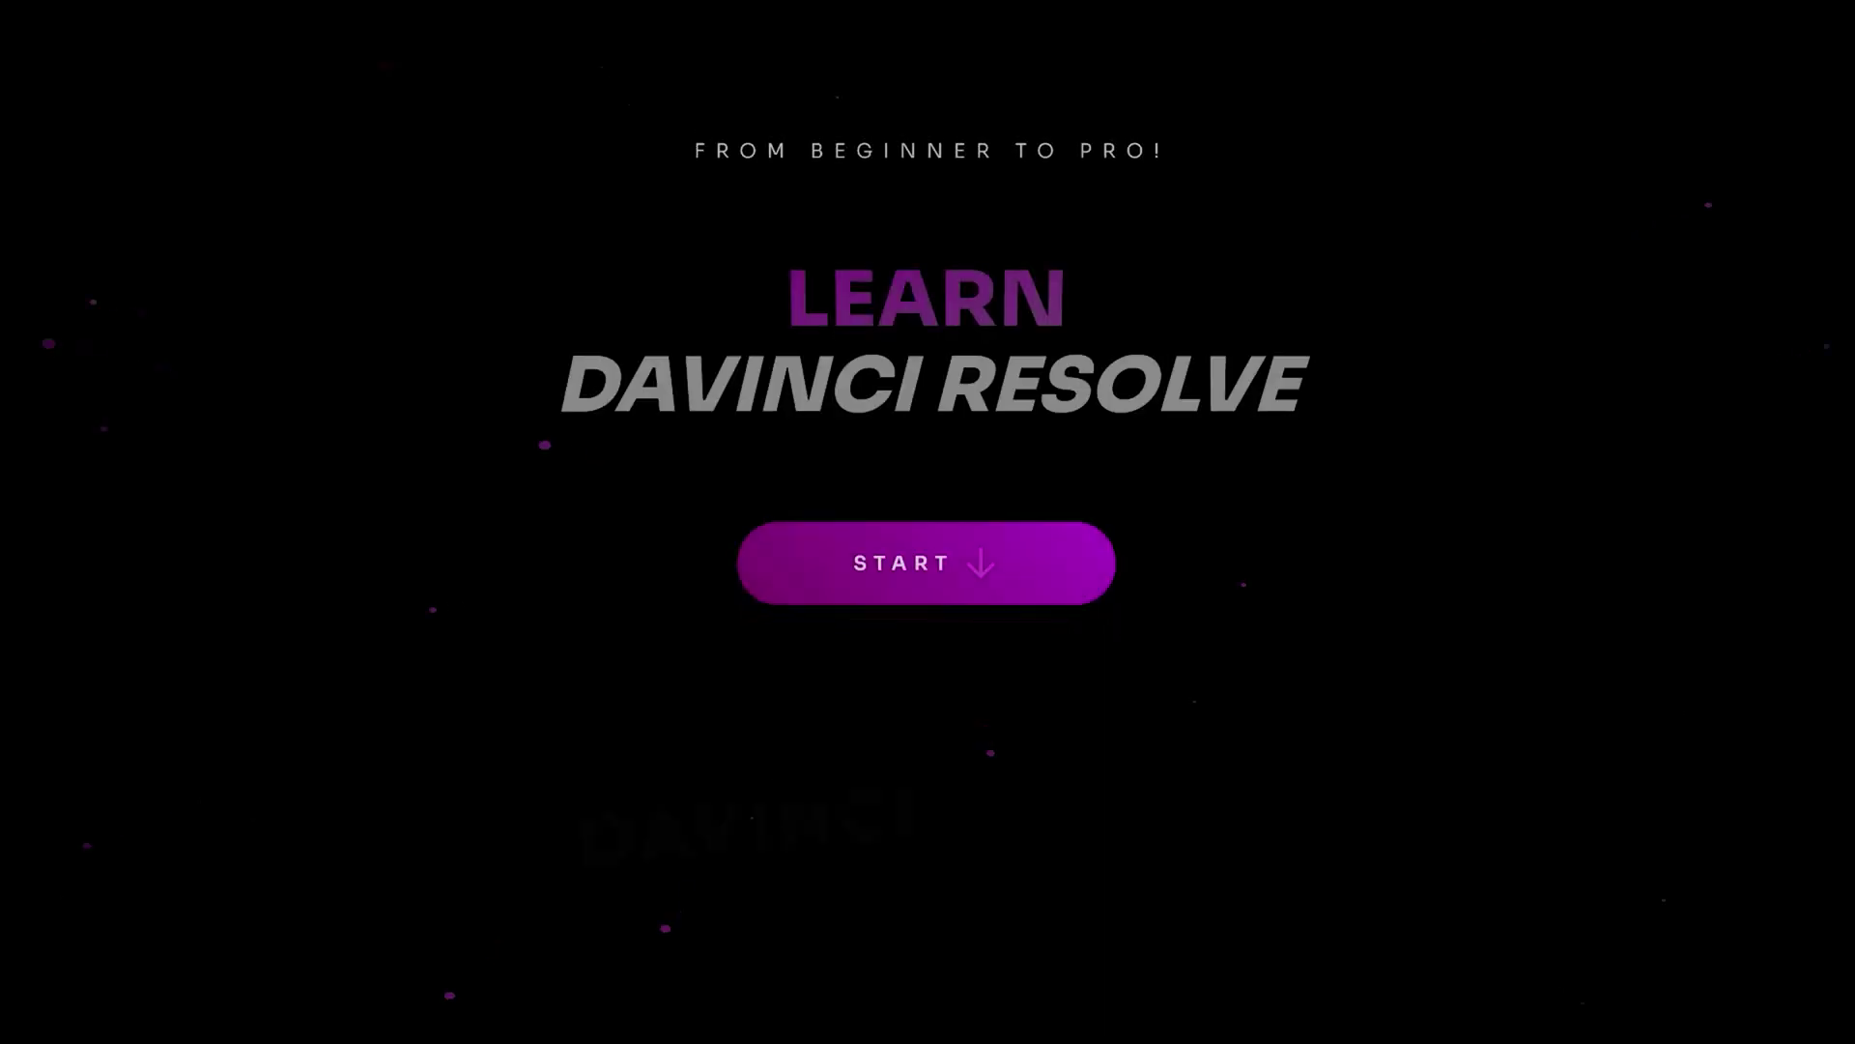
Step: Return to the Edit page and place Airplane shot.mp4 on Video 1 of Timeline 1
scroll(1445, 728, "down", 6)
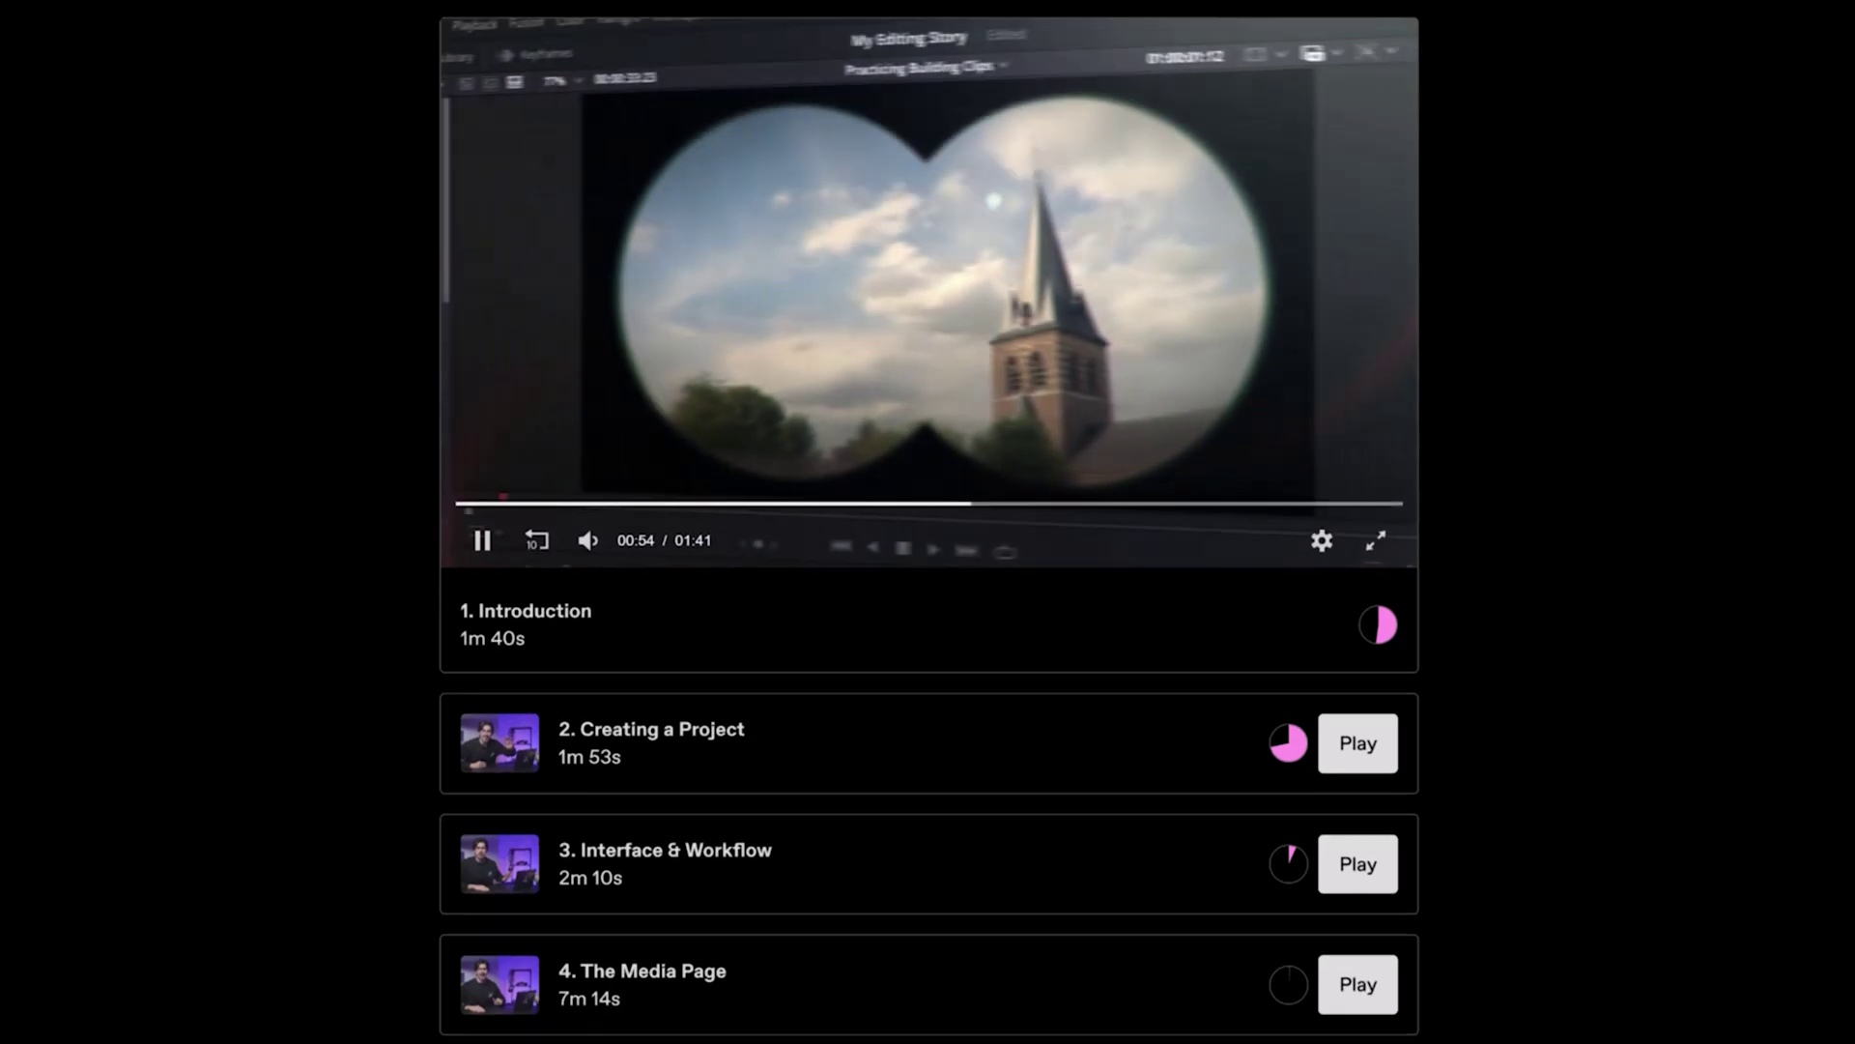
scroll(928, 522, "down", 2)
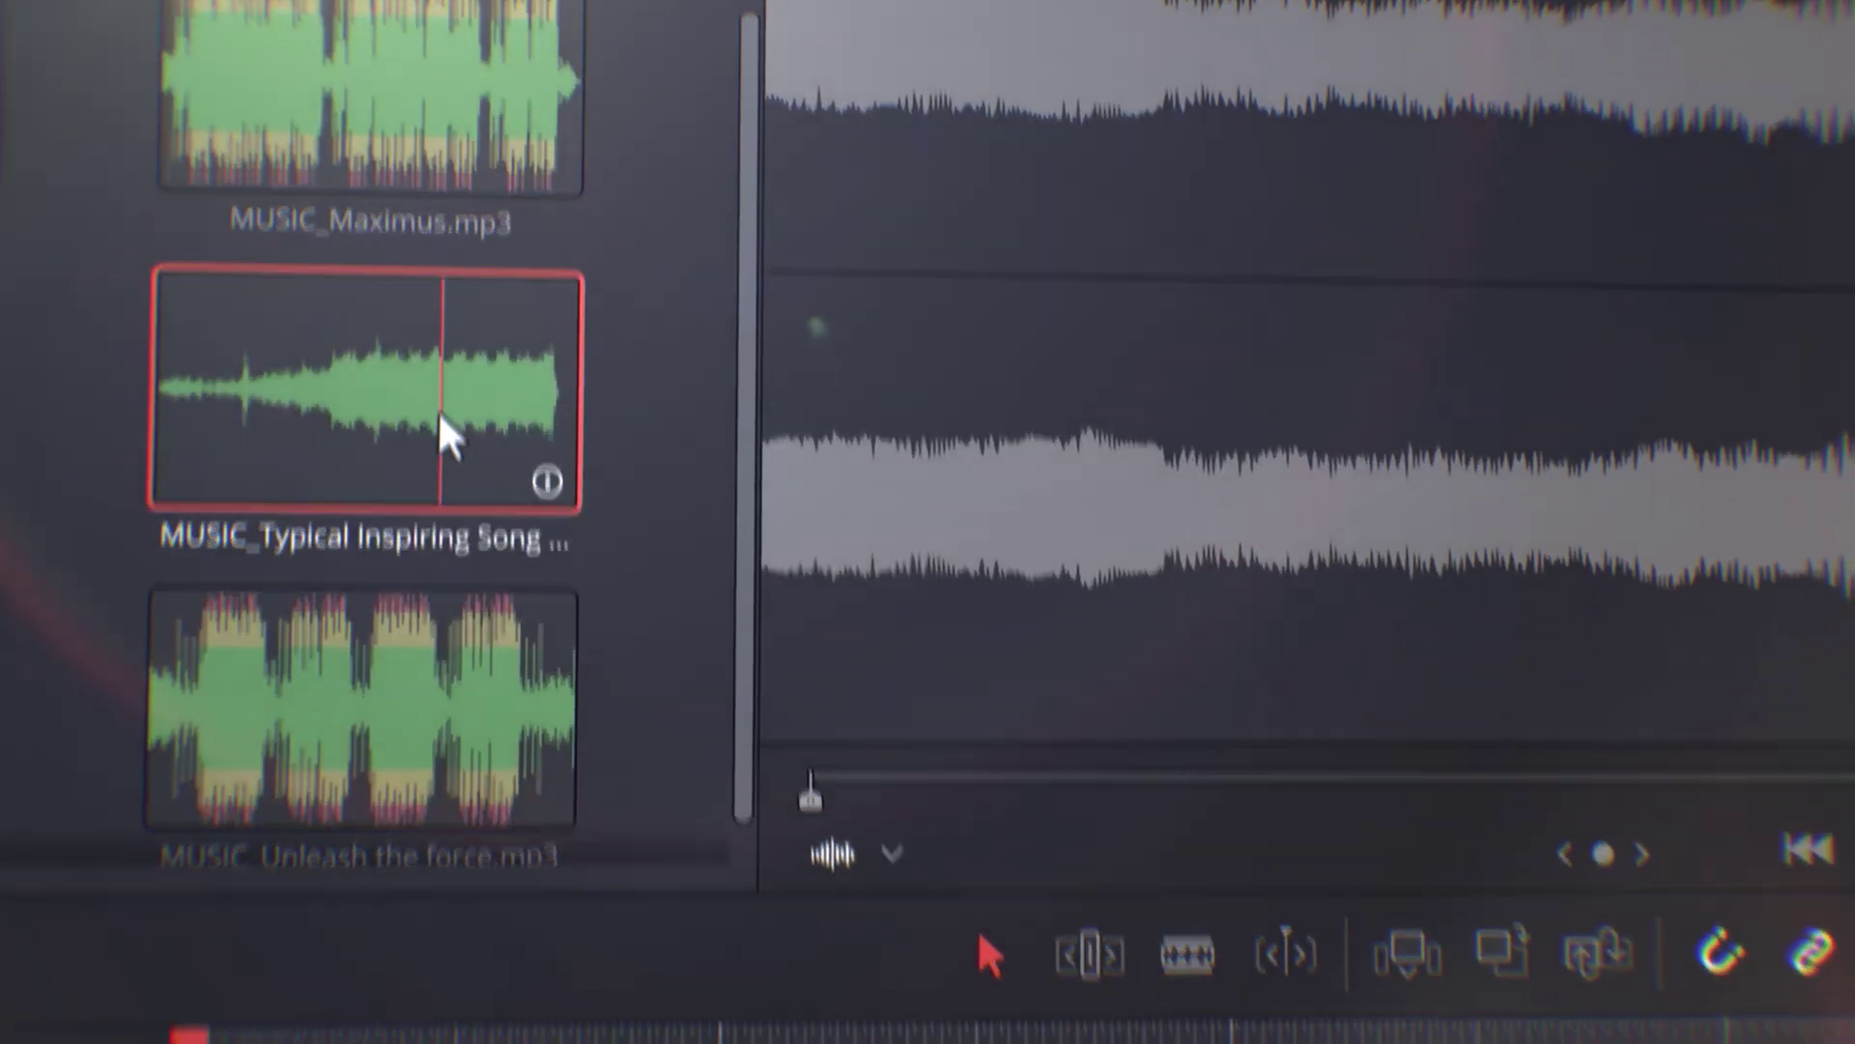
left_click_drag(438, 410, 249, 808)
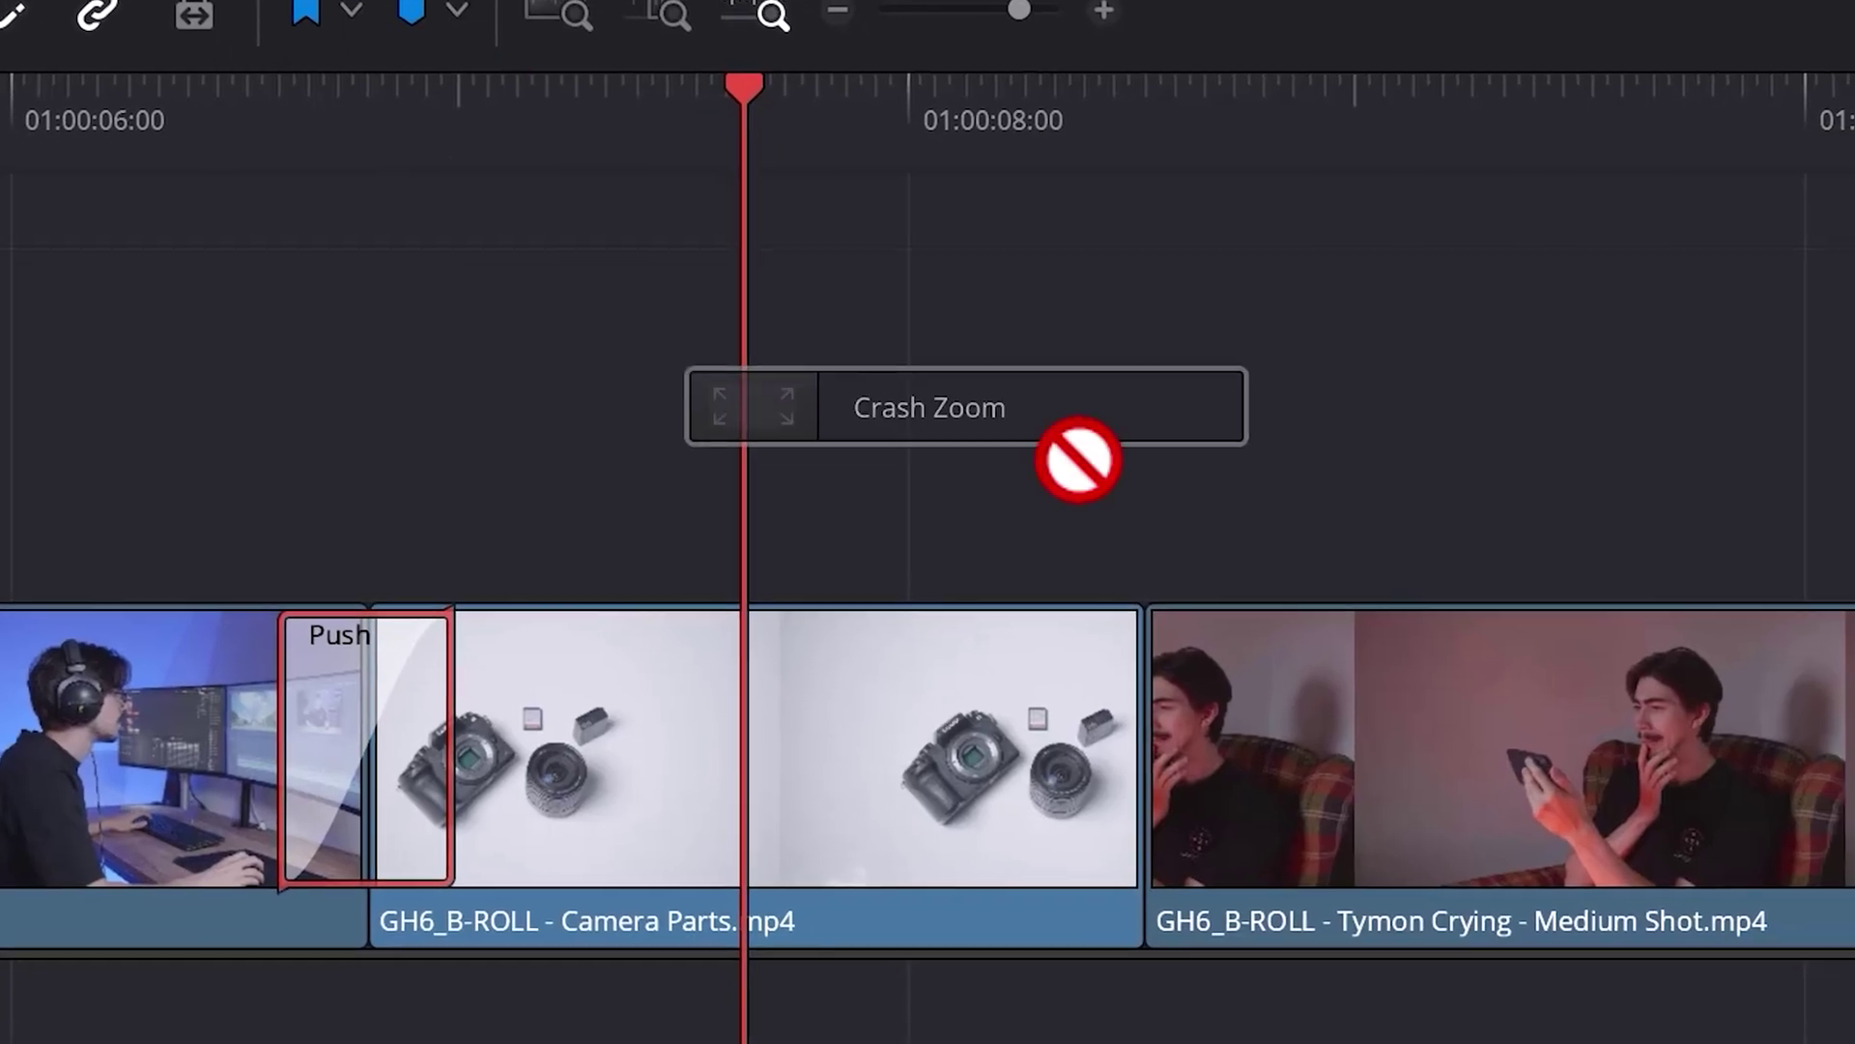
left_click_drag(1078, 460, 1165, 747)
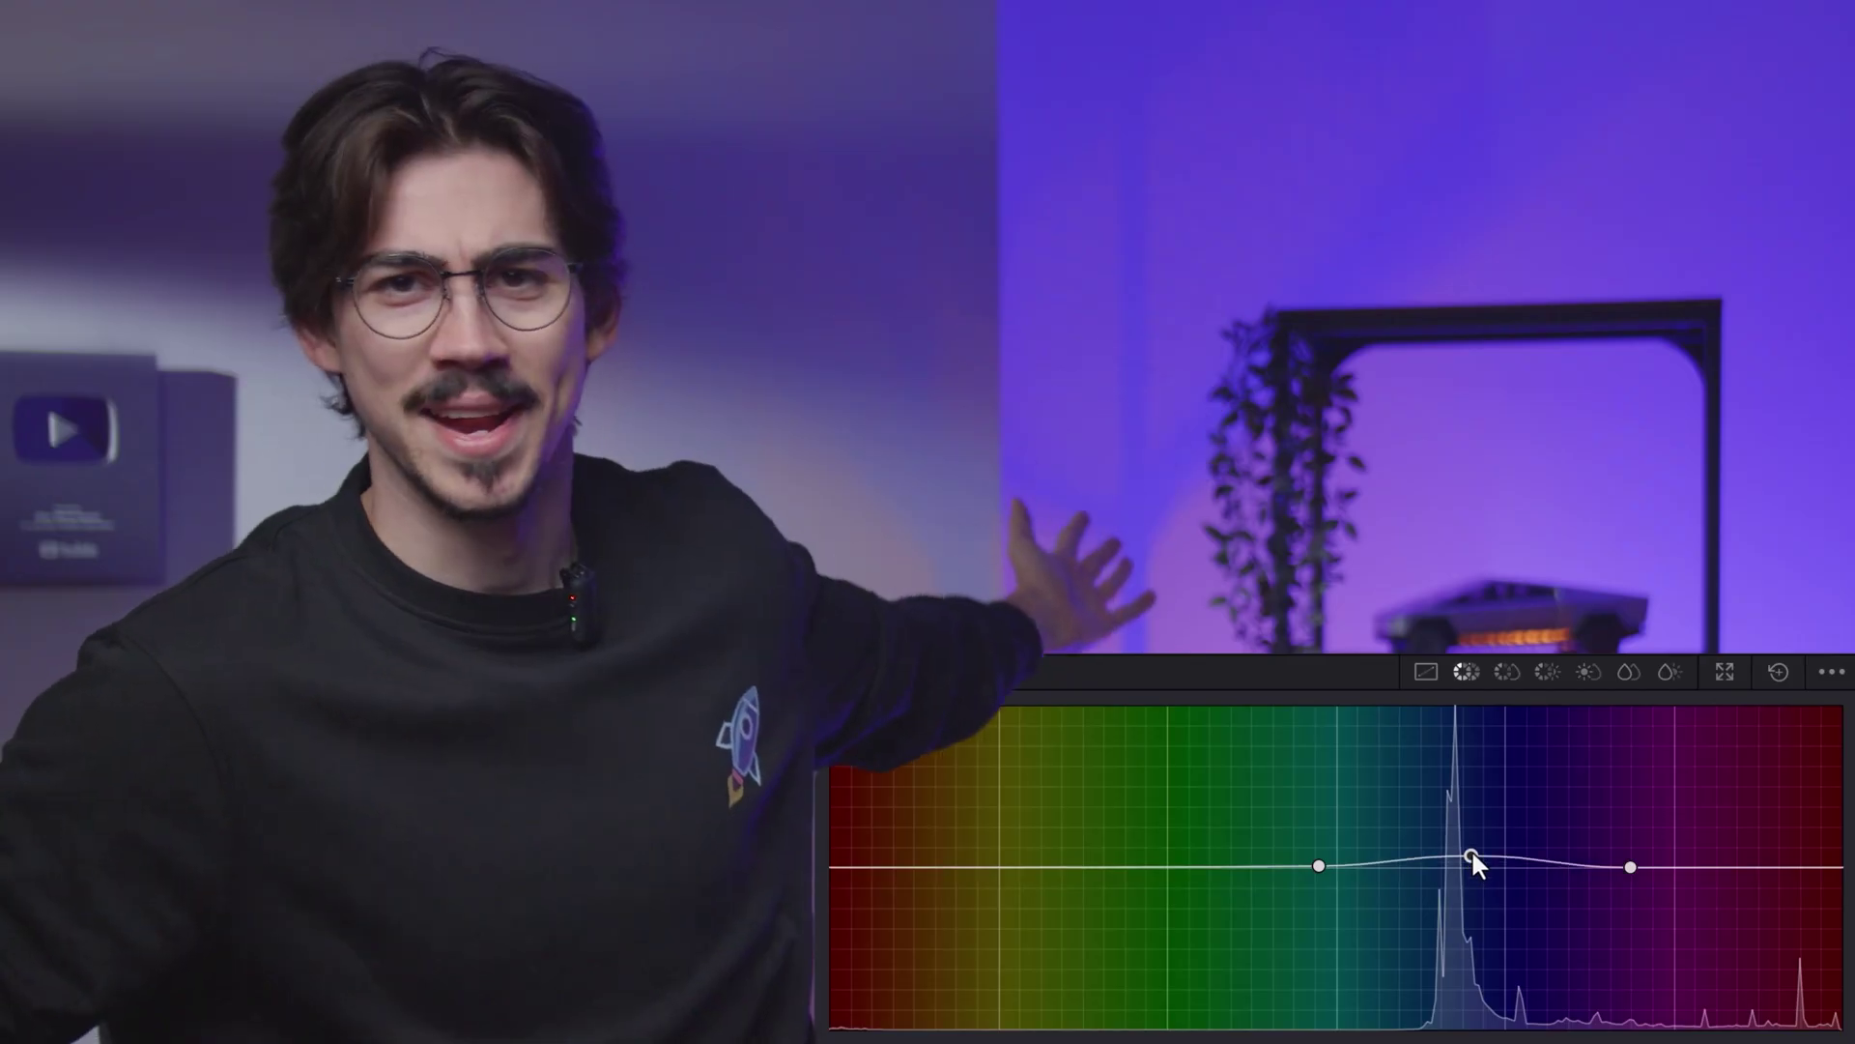
left_click_drag(1471, 848, 1474, 780)
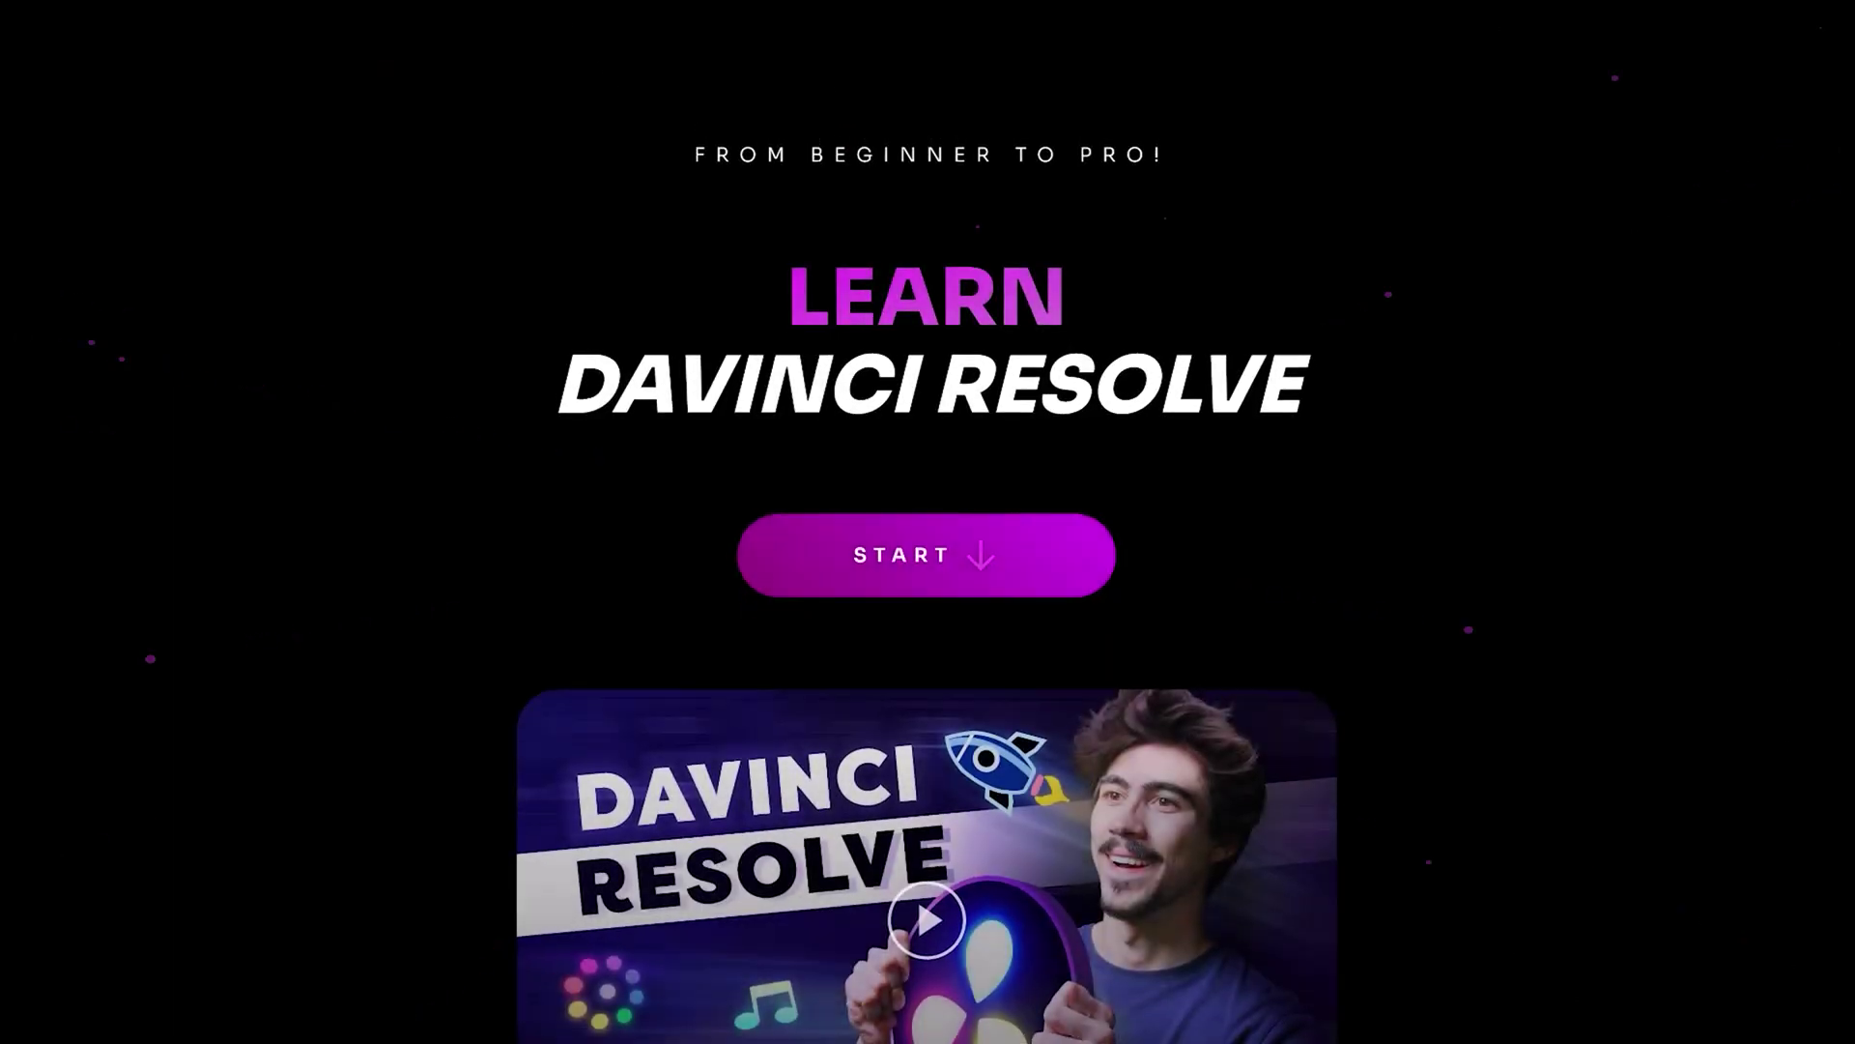
scroll(1553, 694, "down", 4)
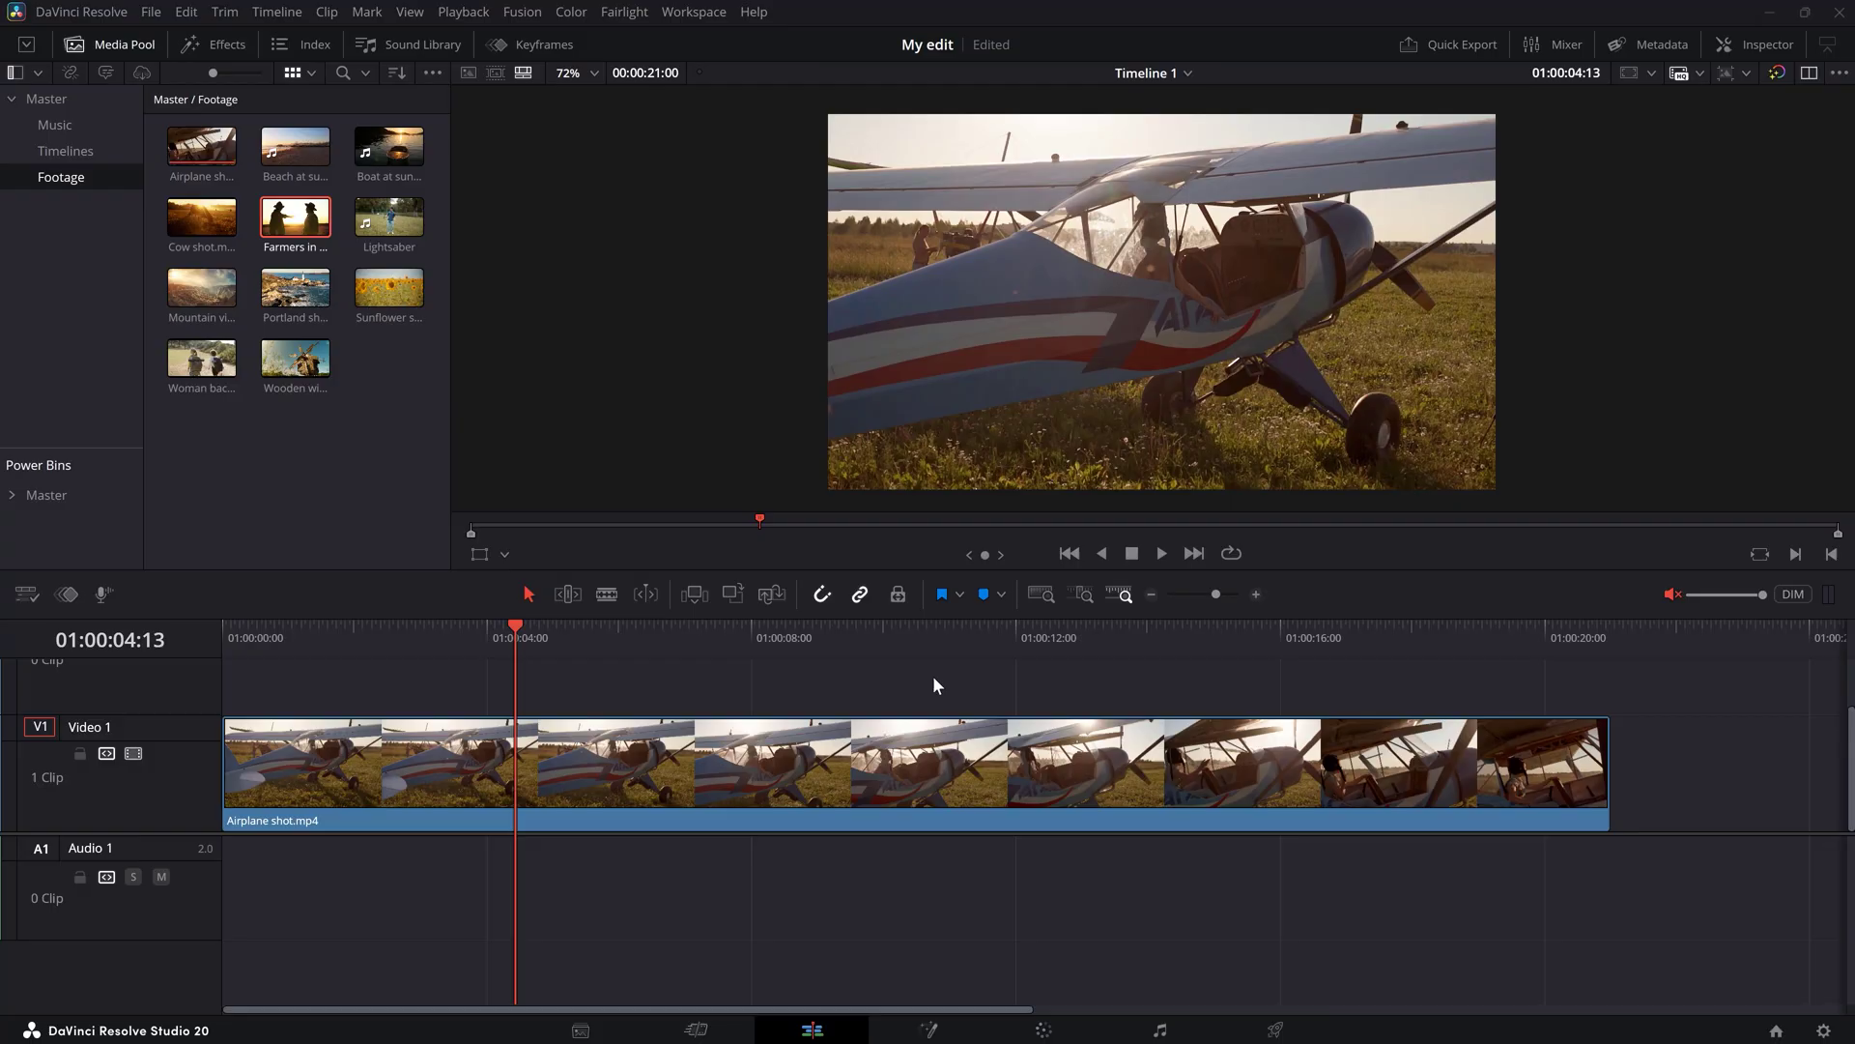
Step: Step the Airplane shot playhead two seconds forward and two back, then jump to its start and end
key("shift+Right")
key("shift+Right")
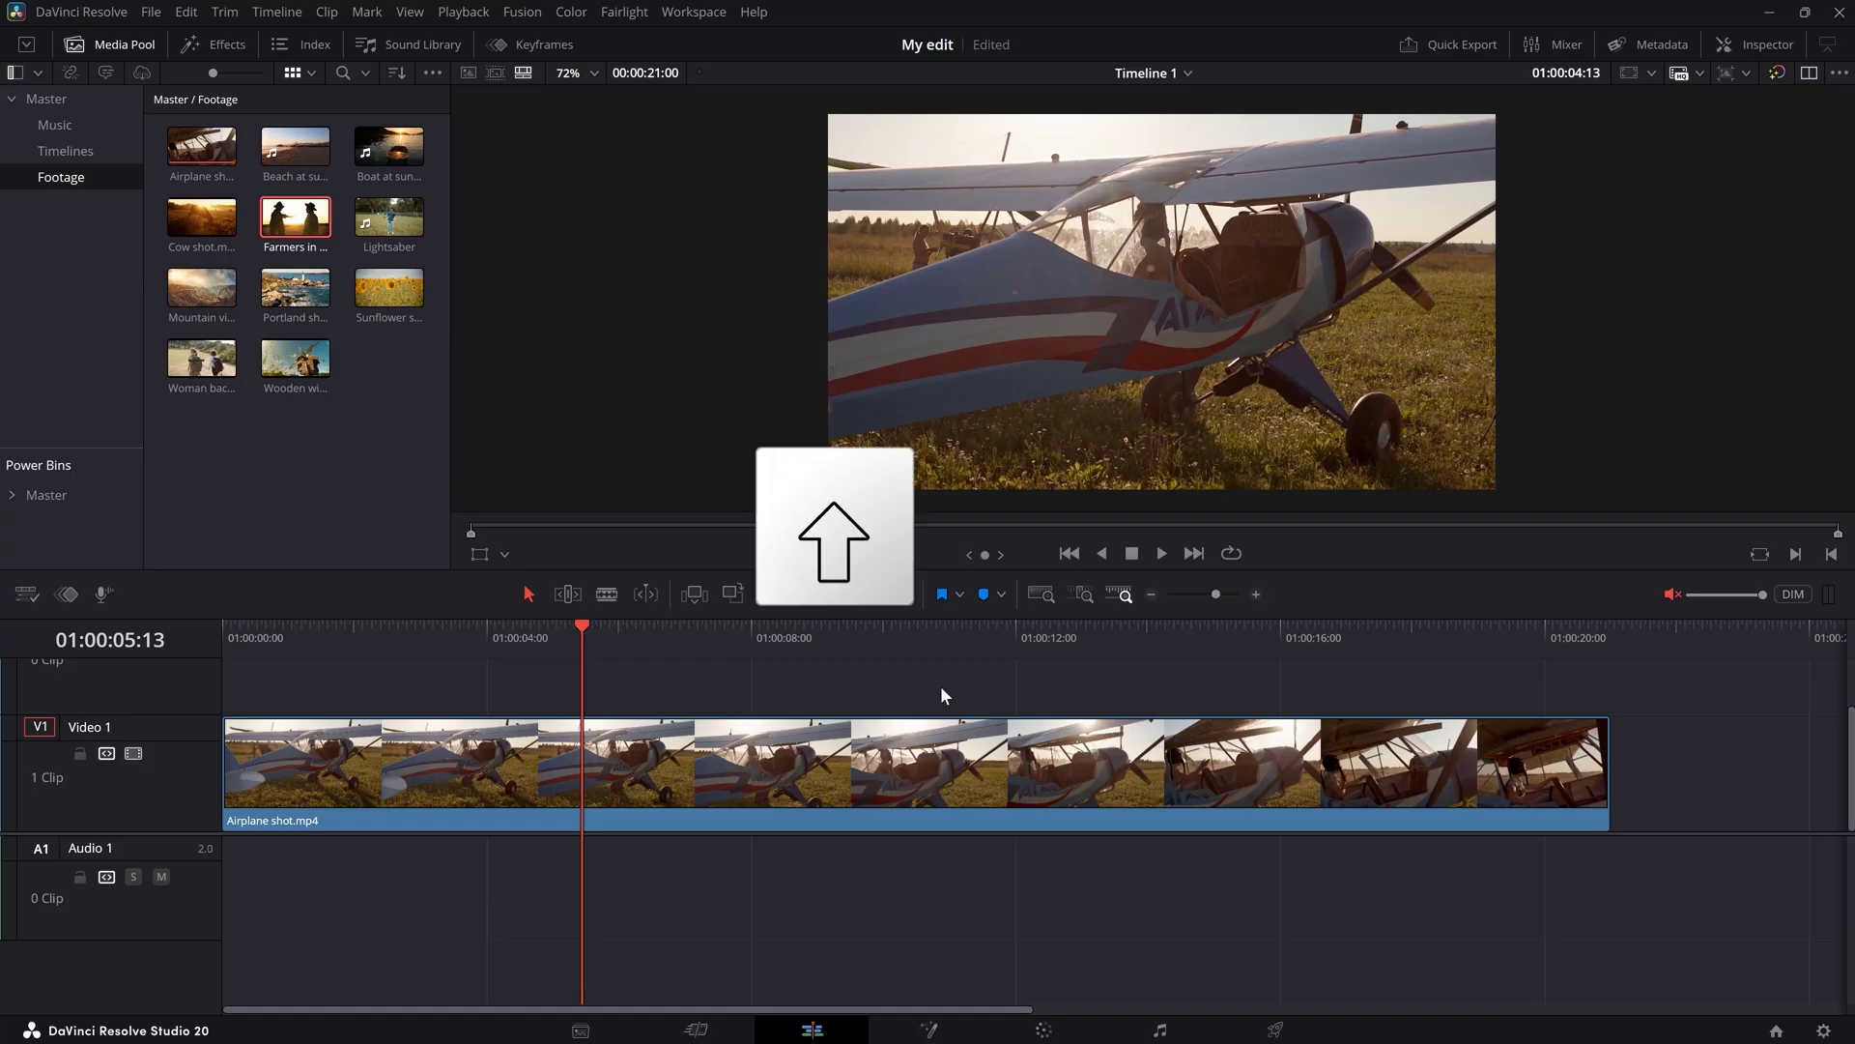
key("shift+Right")
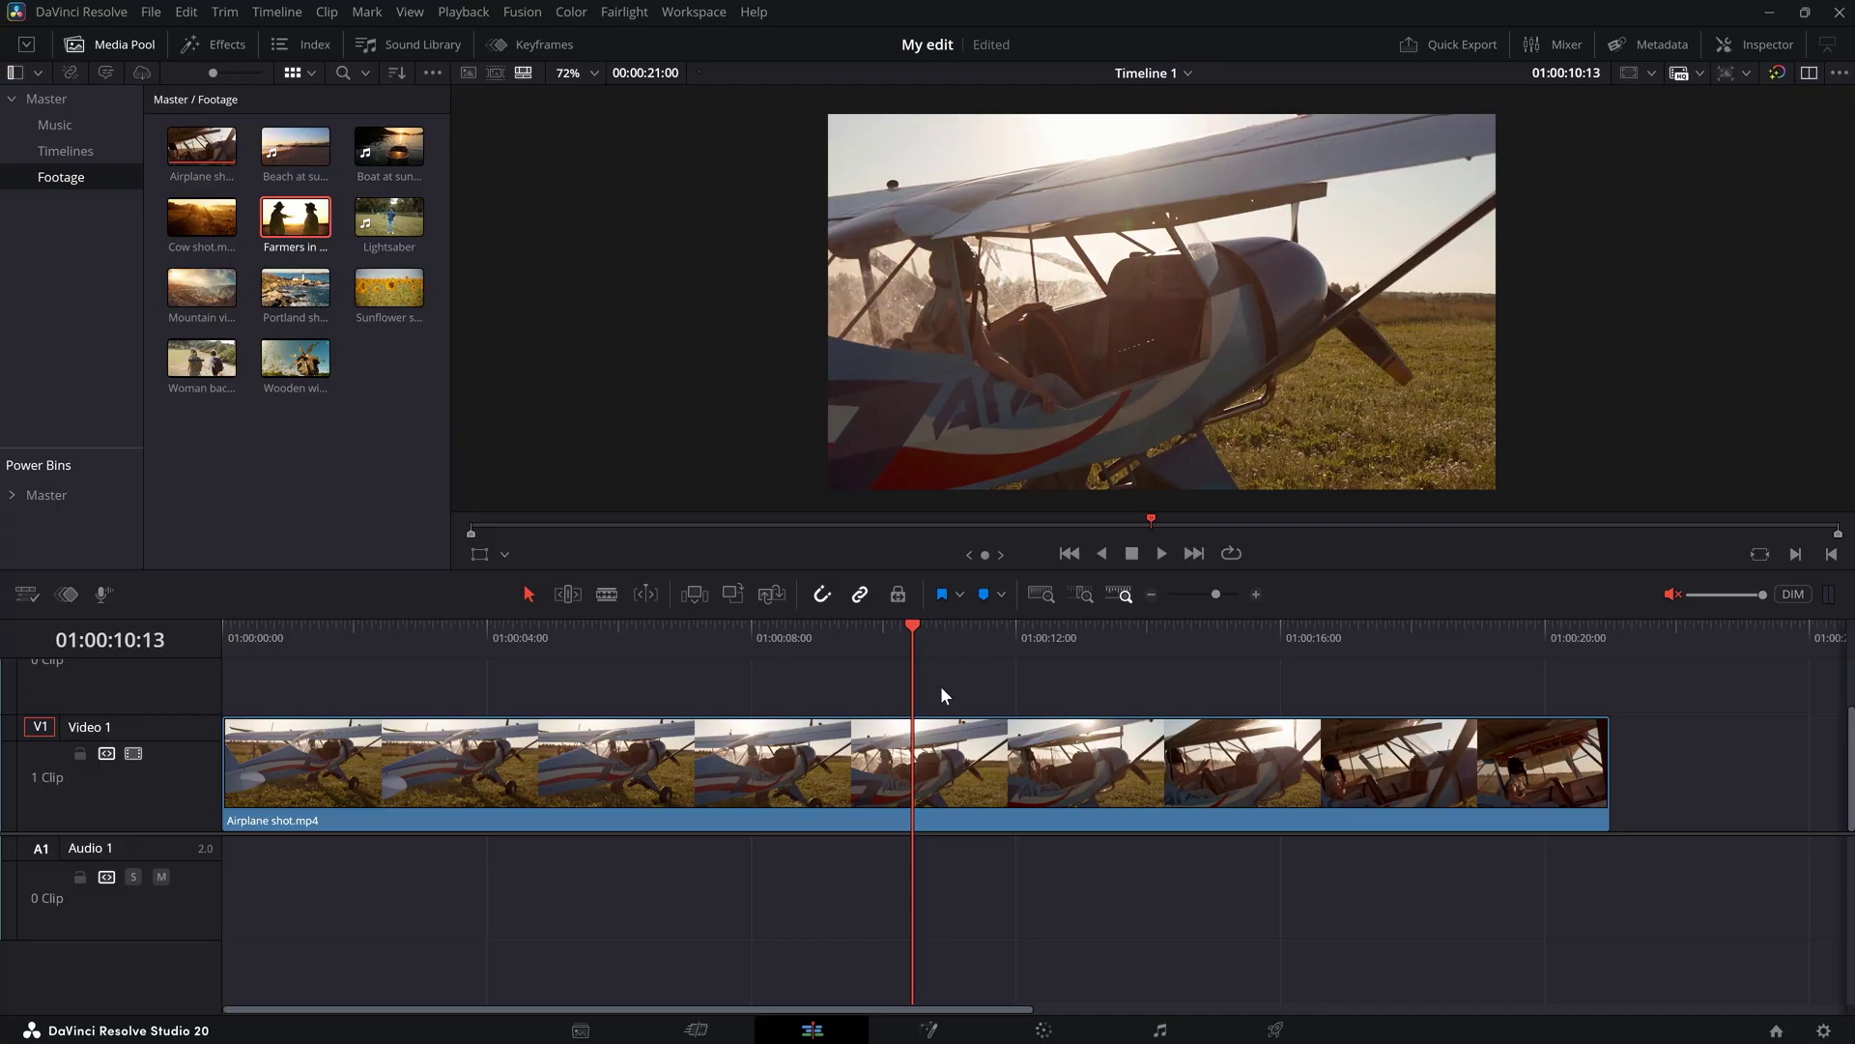
key("shift+Left")
key("shift+Left")
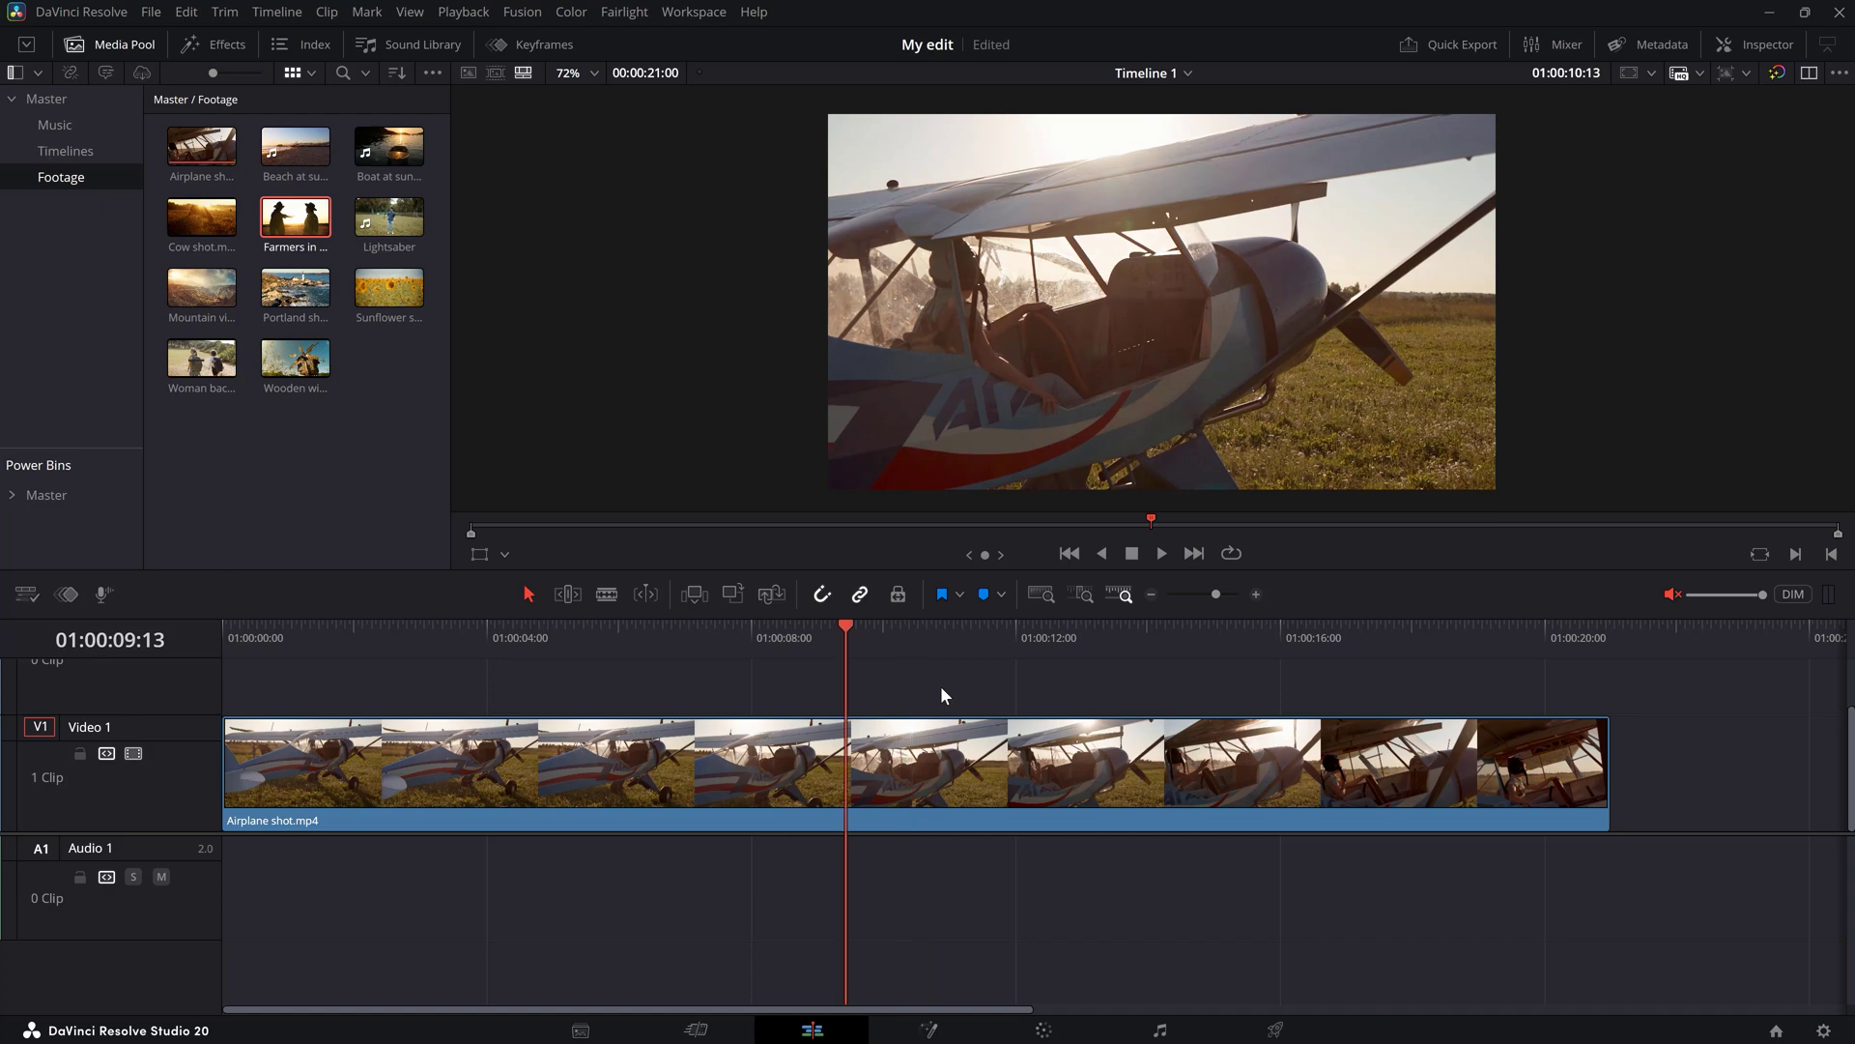
key("shift+Left")
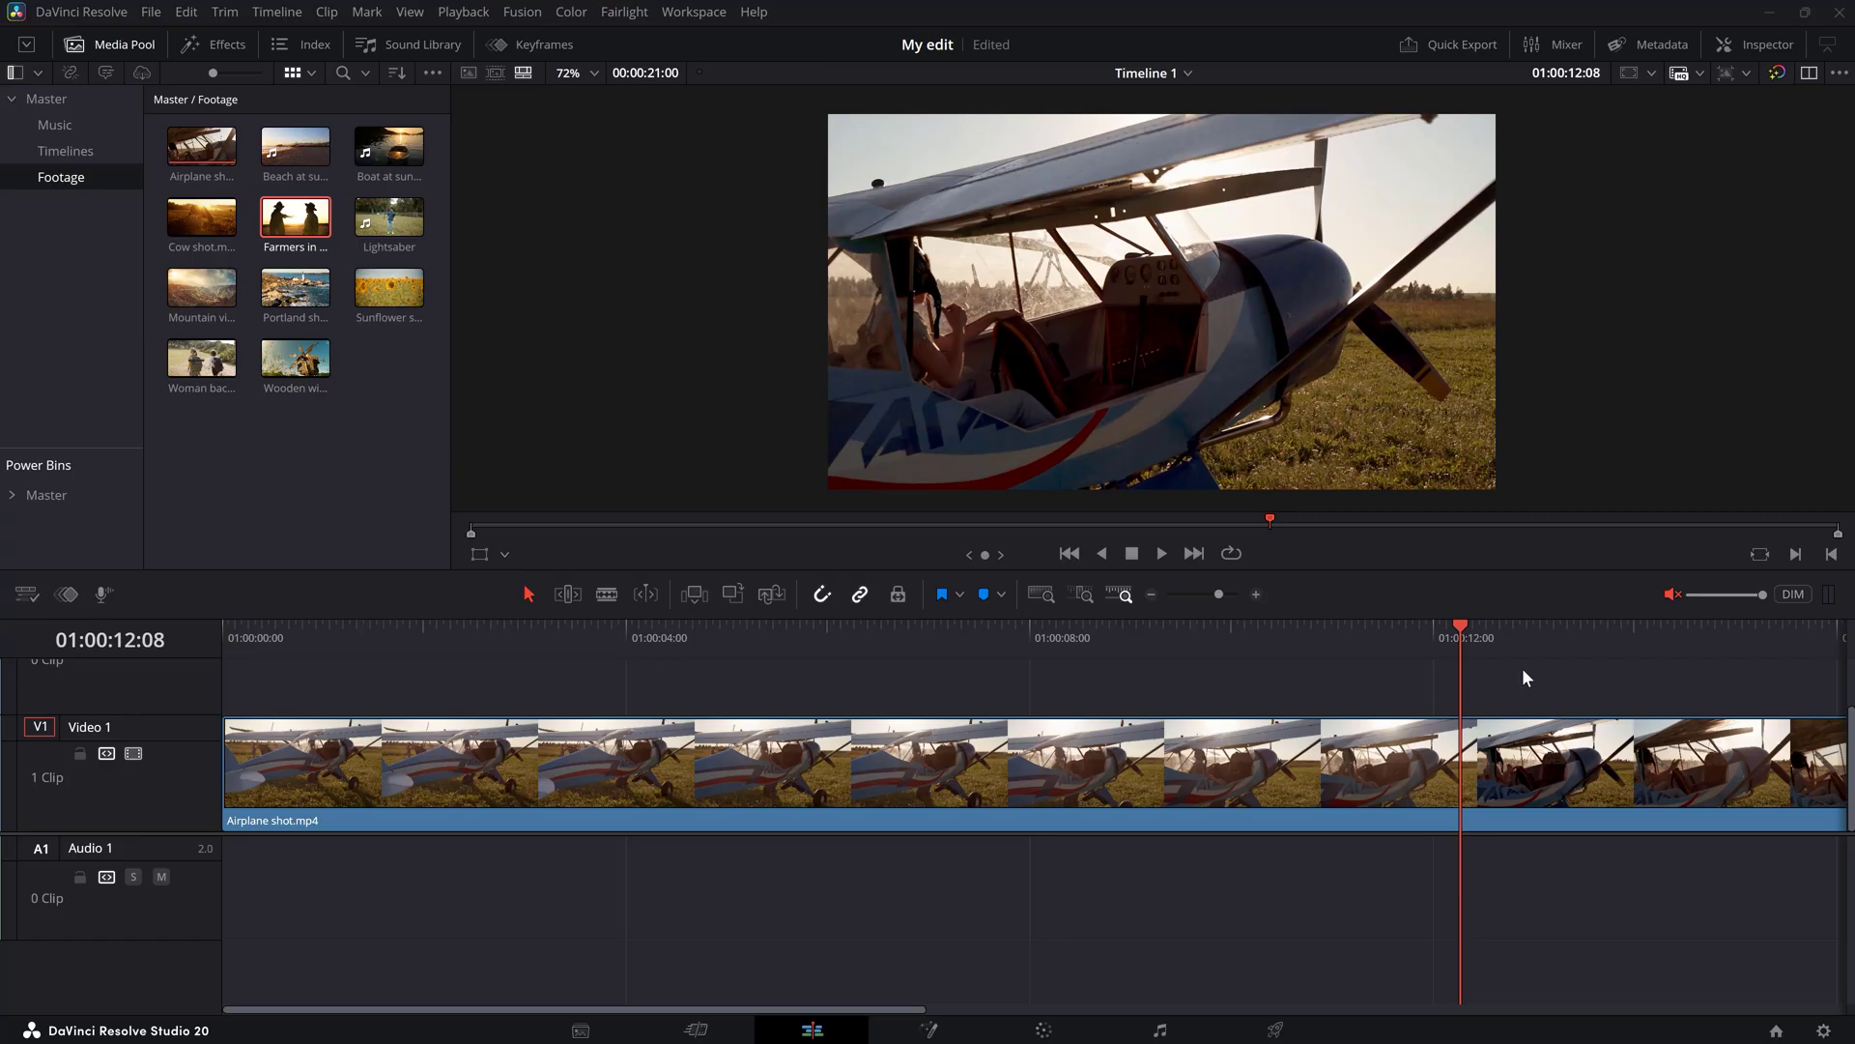
key("Home")
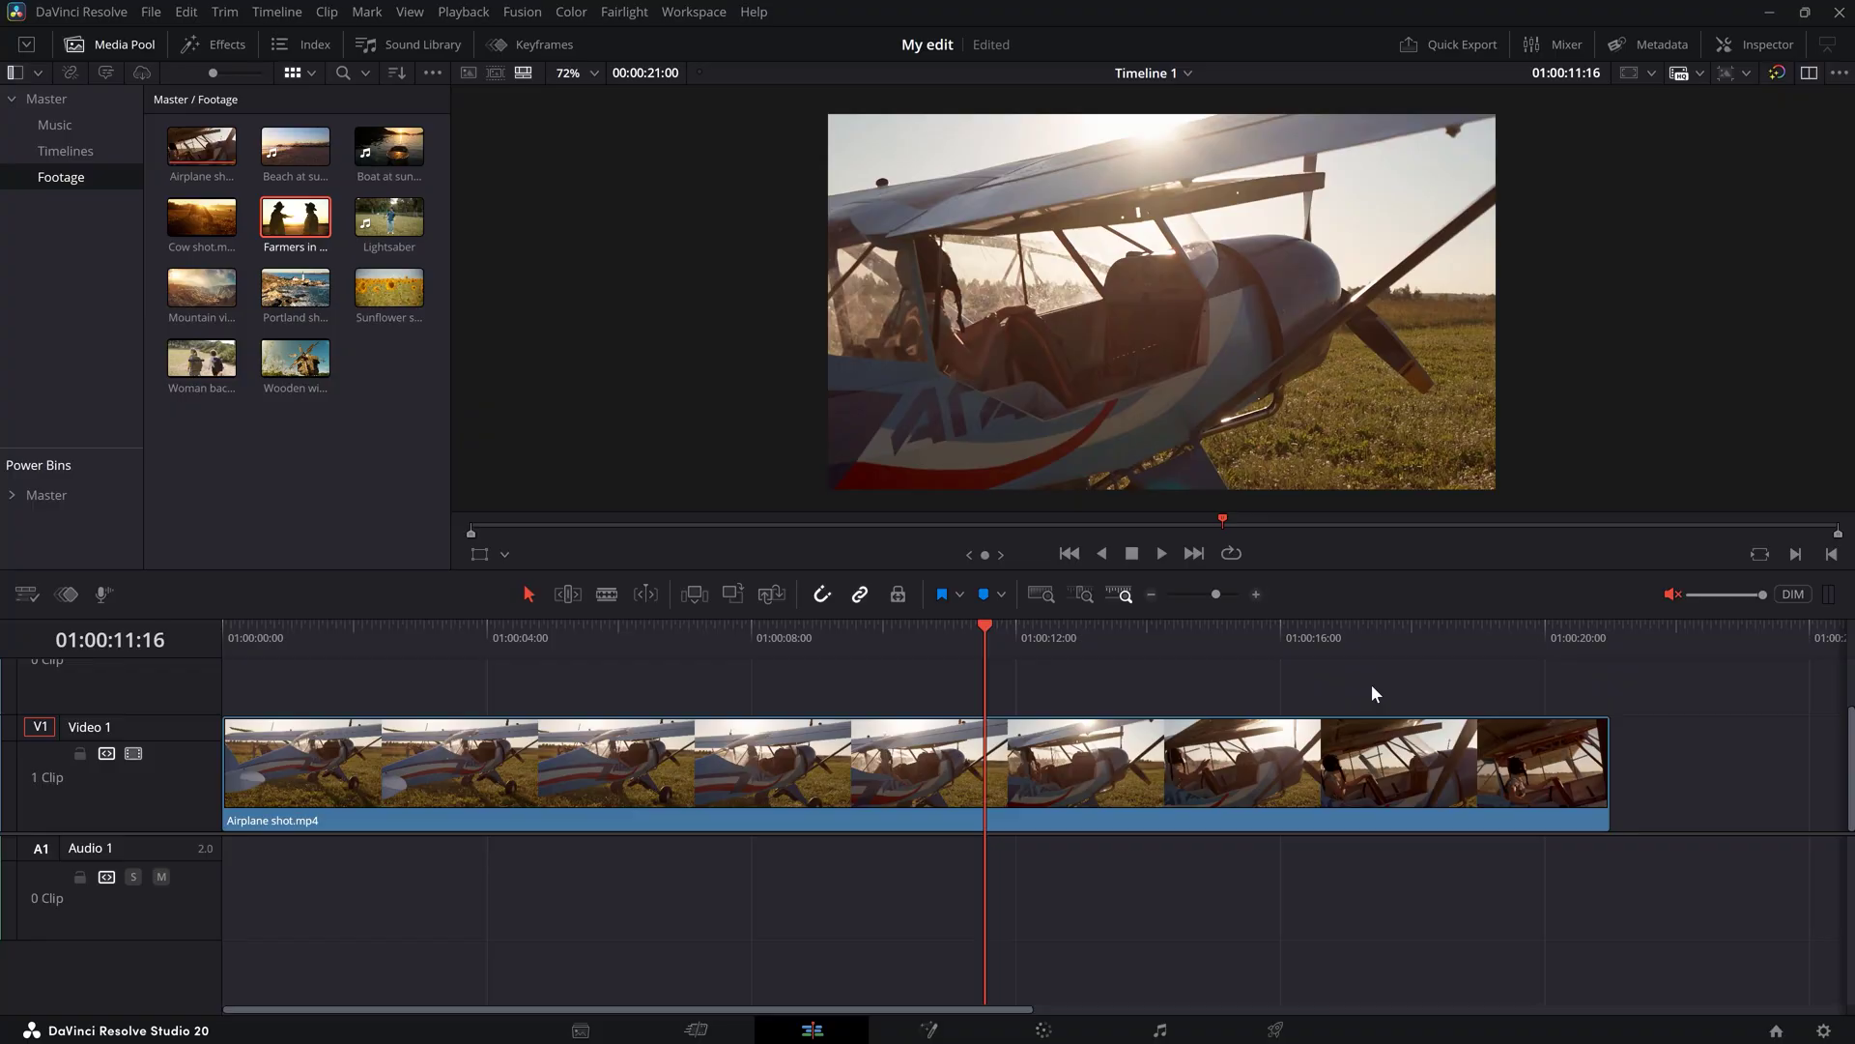
key("End")
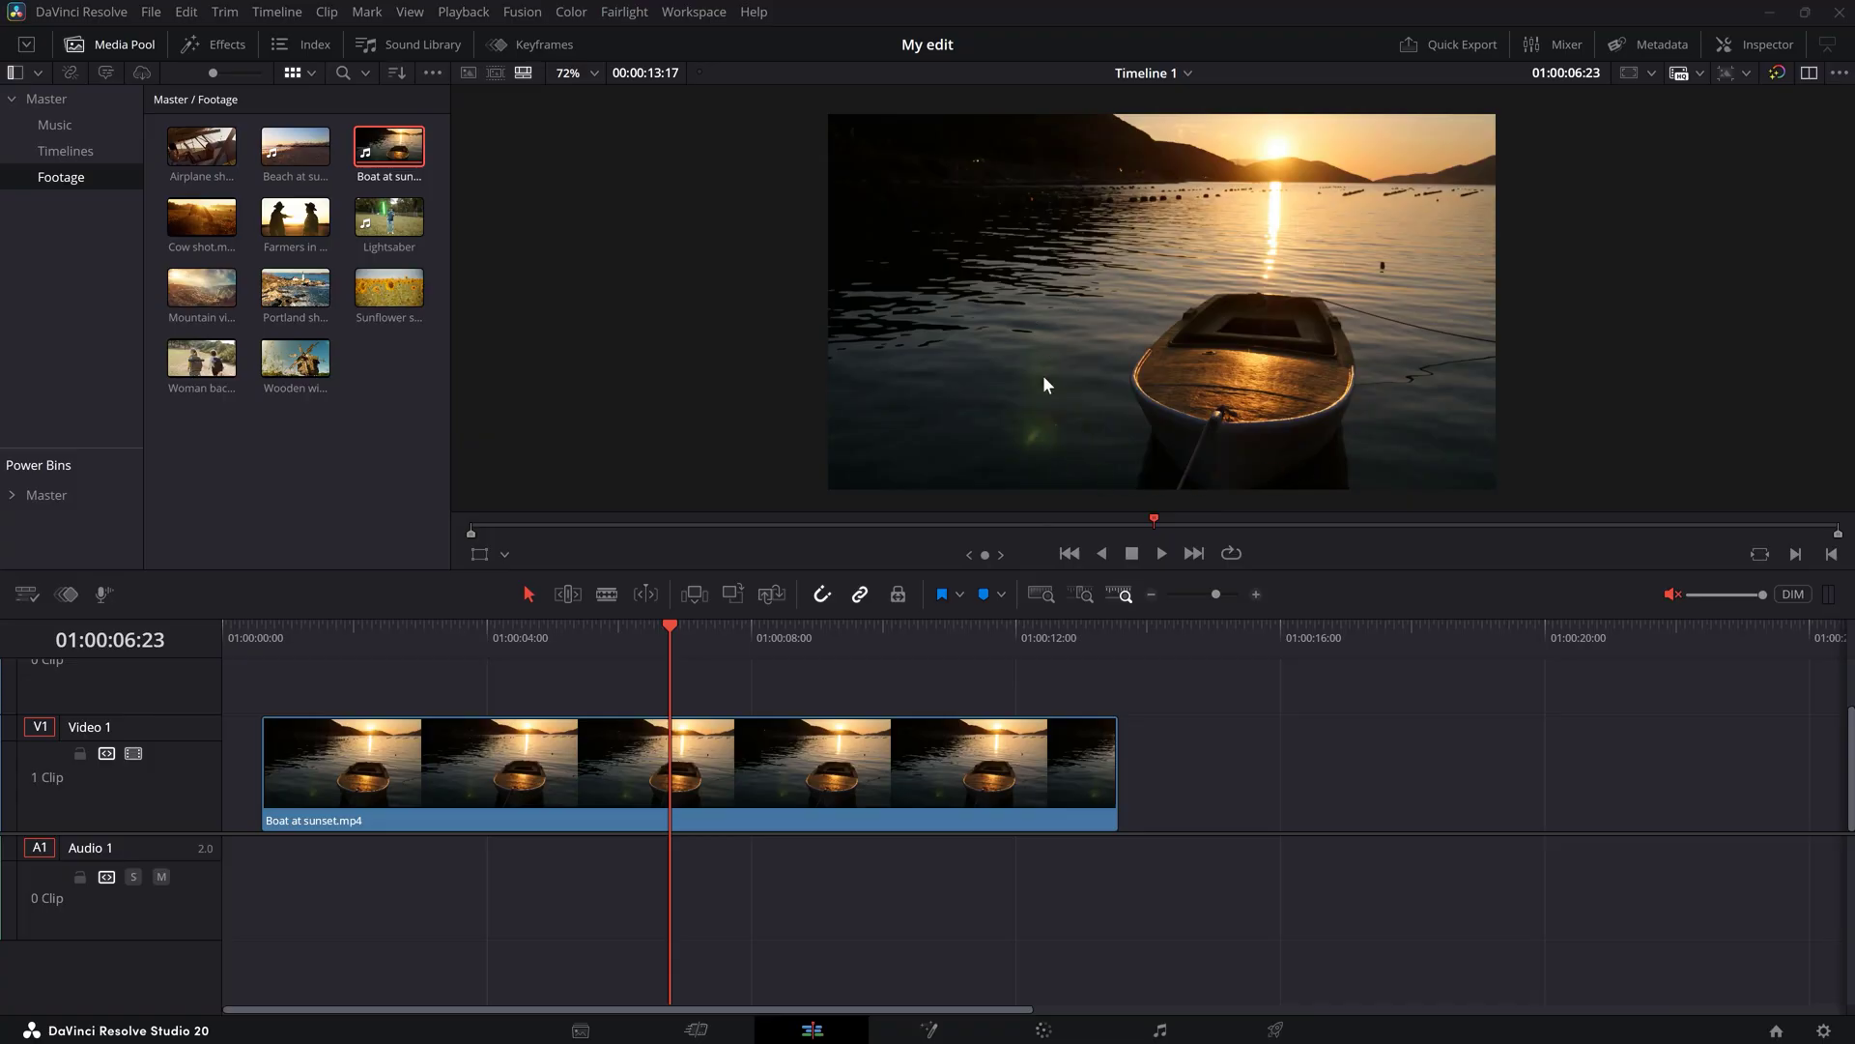
Step: Show the Boat clip in Cinema Viewer, zoom the picture in and out, and pan it left and down
key("ctrl+f")
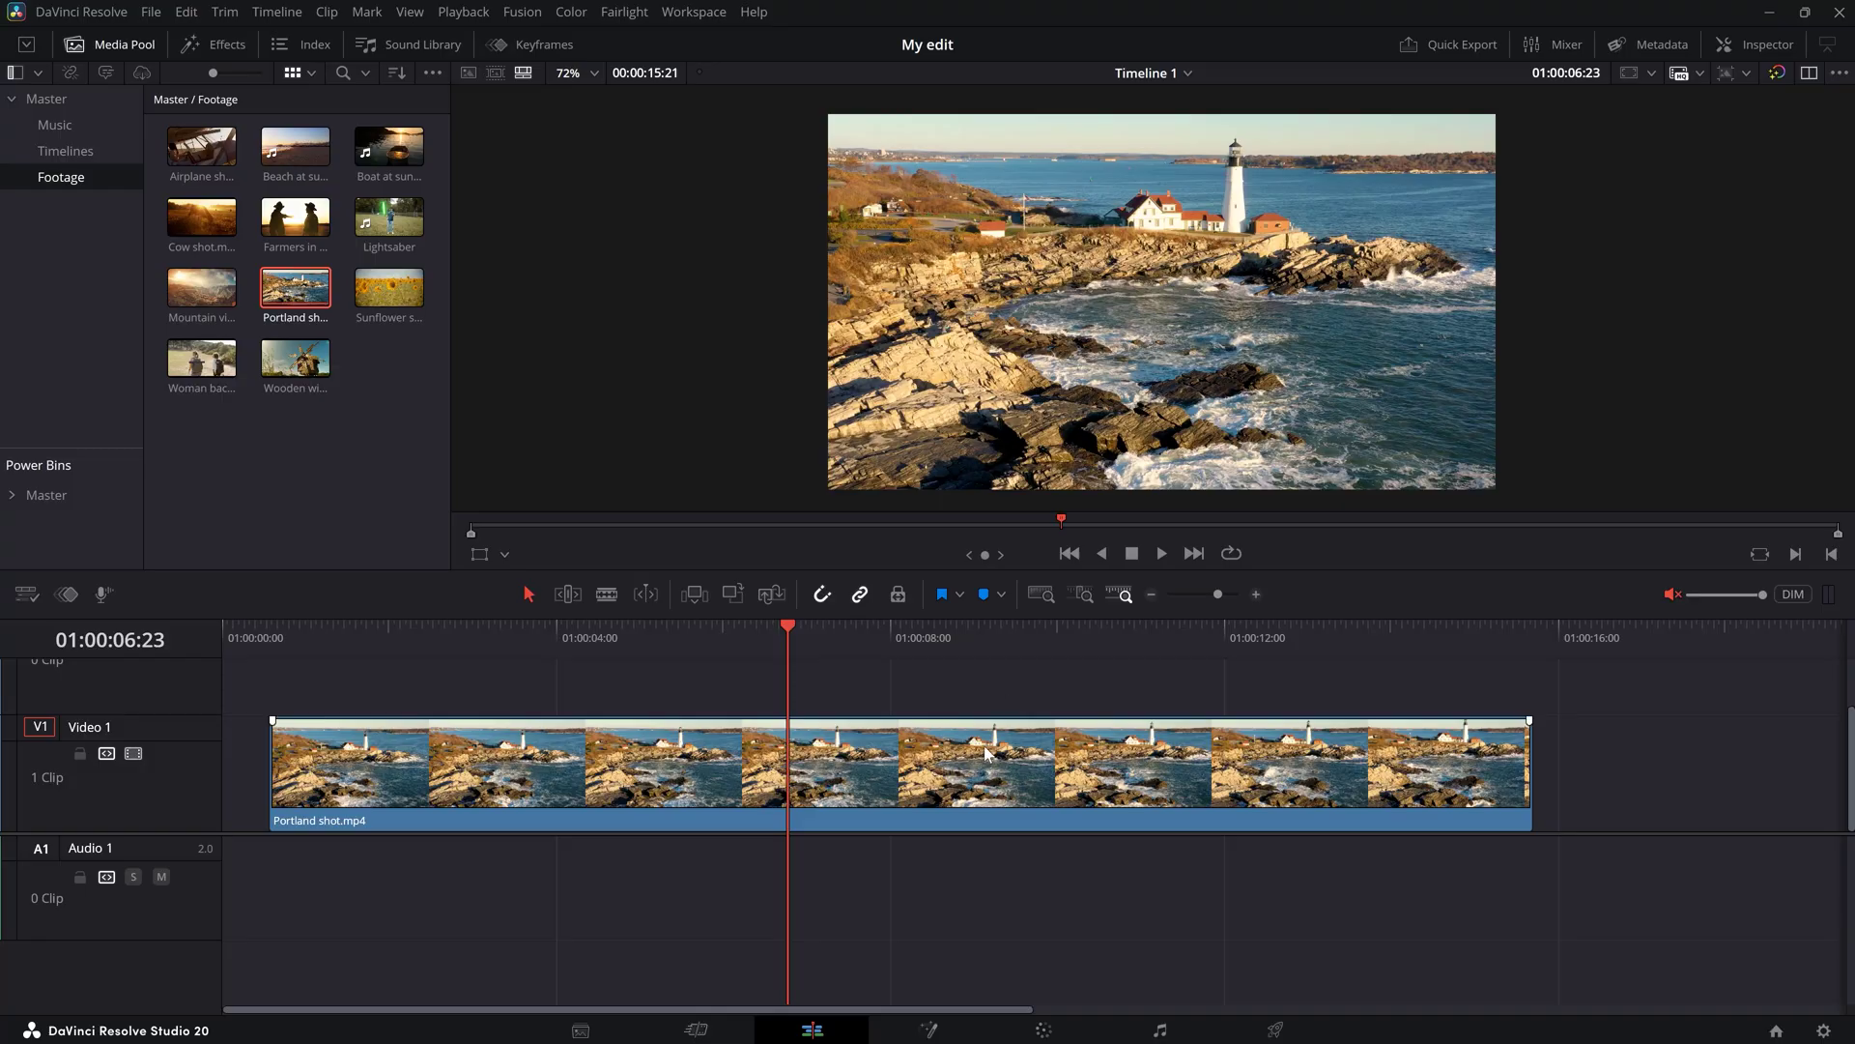
scroll(985, 753, "up", 5)
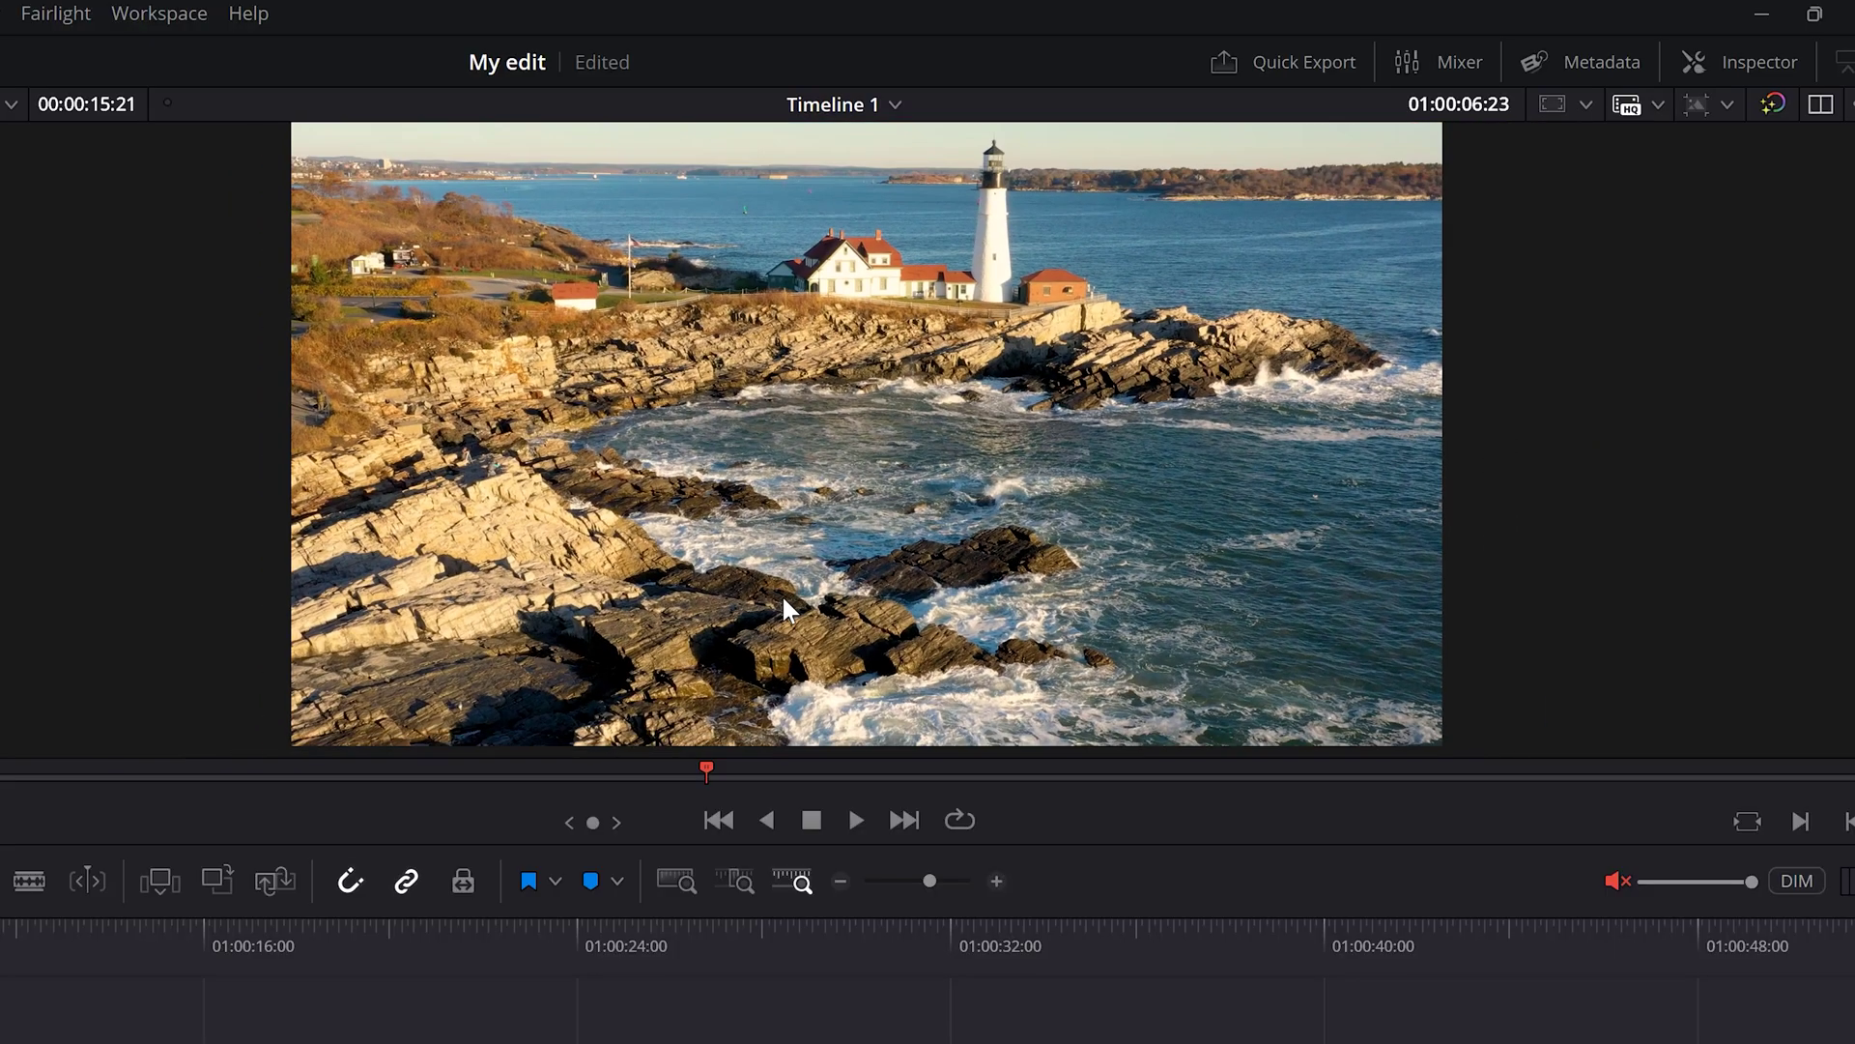
scroll(781, 593, "down", 2)
scroll(781, 594, "up", 3)
scroll(781, 594, "down", 1)
mouse_move(827, 536)
left_mouse_down()
mouse_move(775, 539)
mouse_move(850, 571)
mouse_move(960, 555)
mouse_move(821, 548)
left_mouse_up()
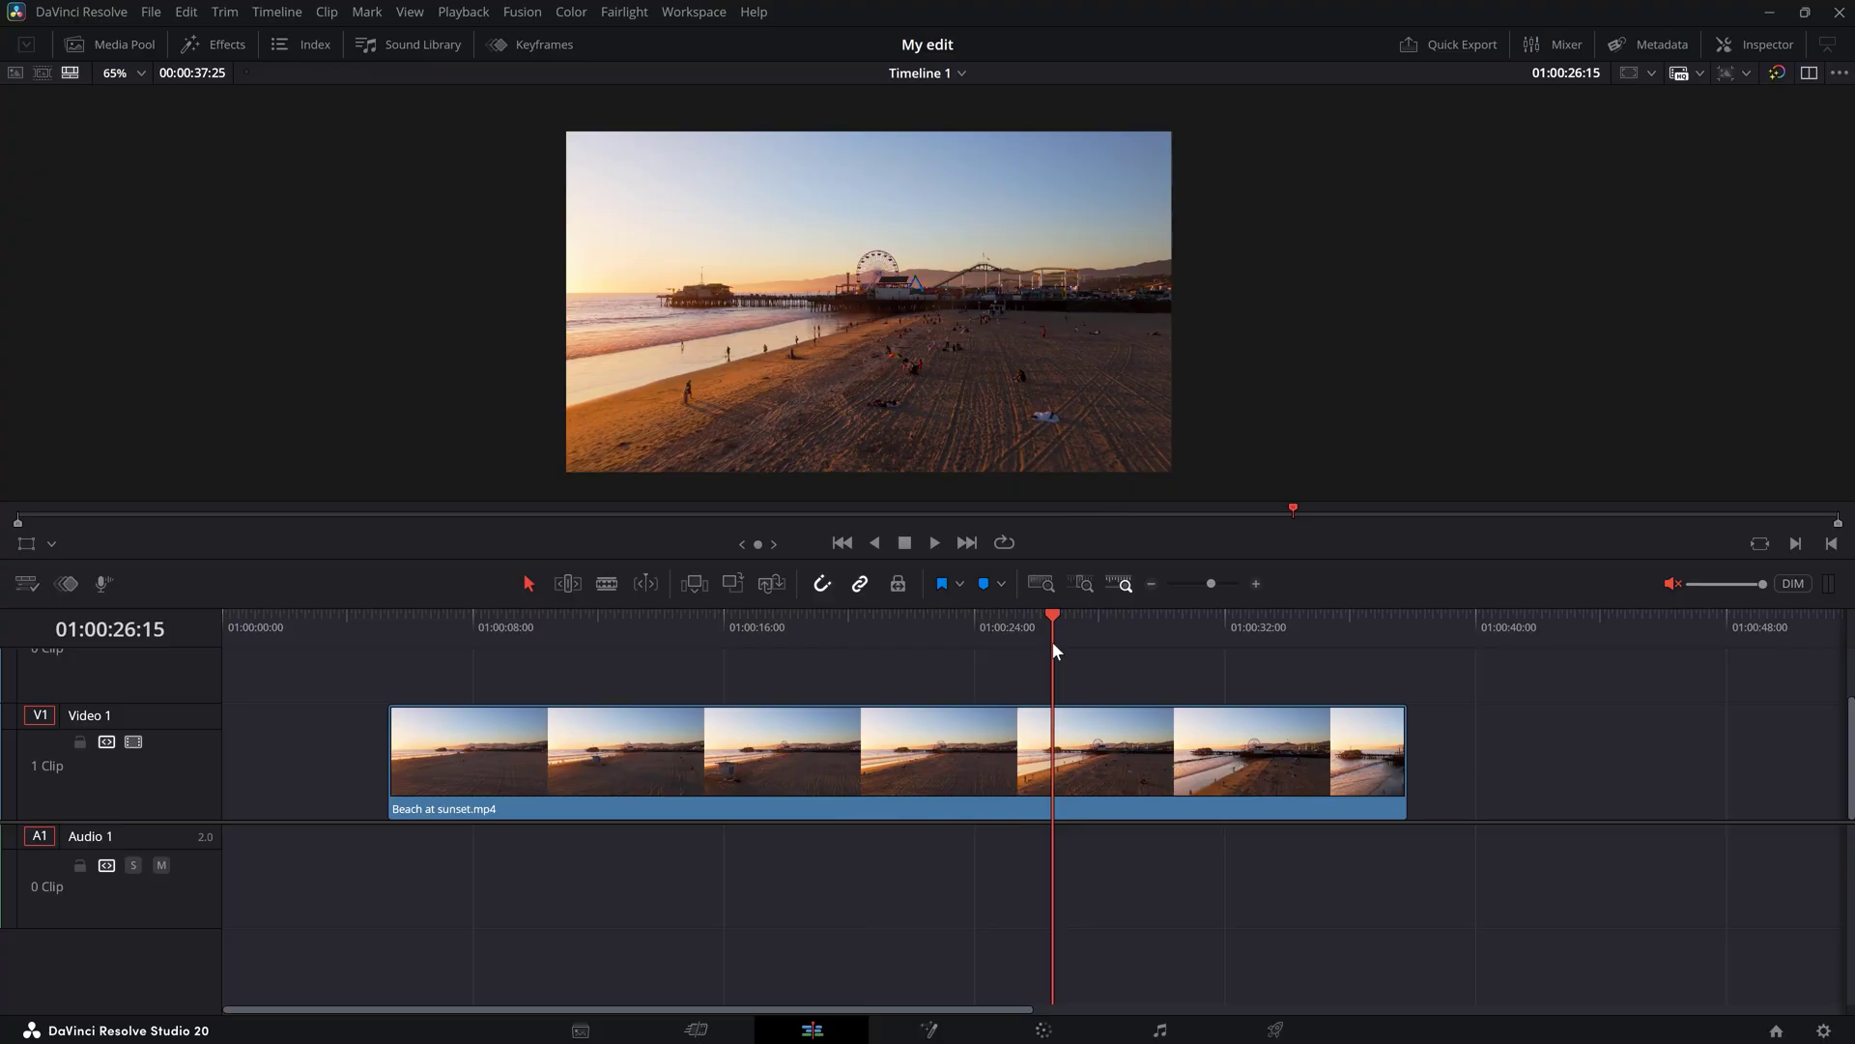
Step: Add a marker and place the playhead at 01:00:25:20
key("ctrl+m")
left_click(1033, 619)
left_click_drag(1033, 618, 1026, 619)
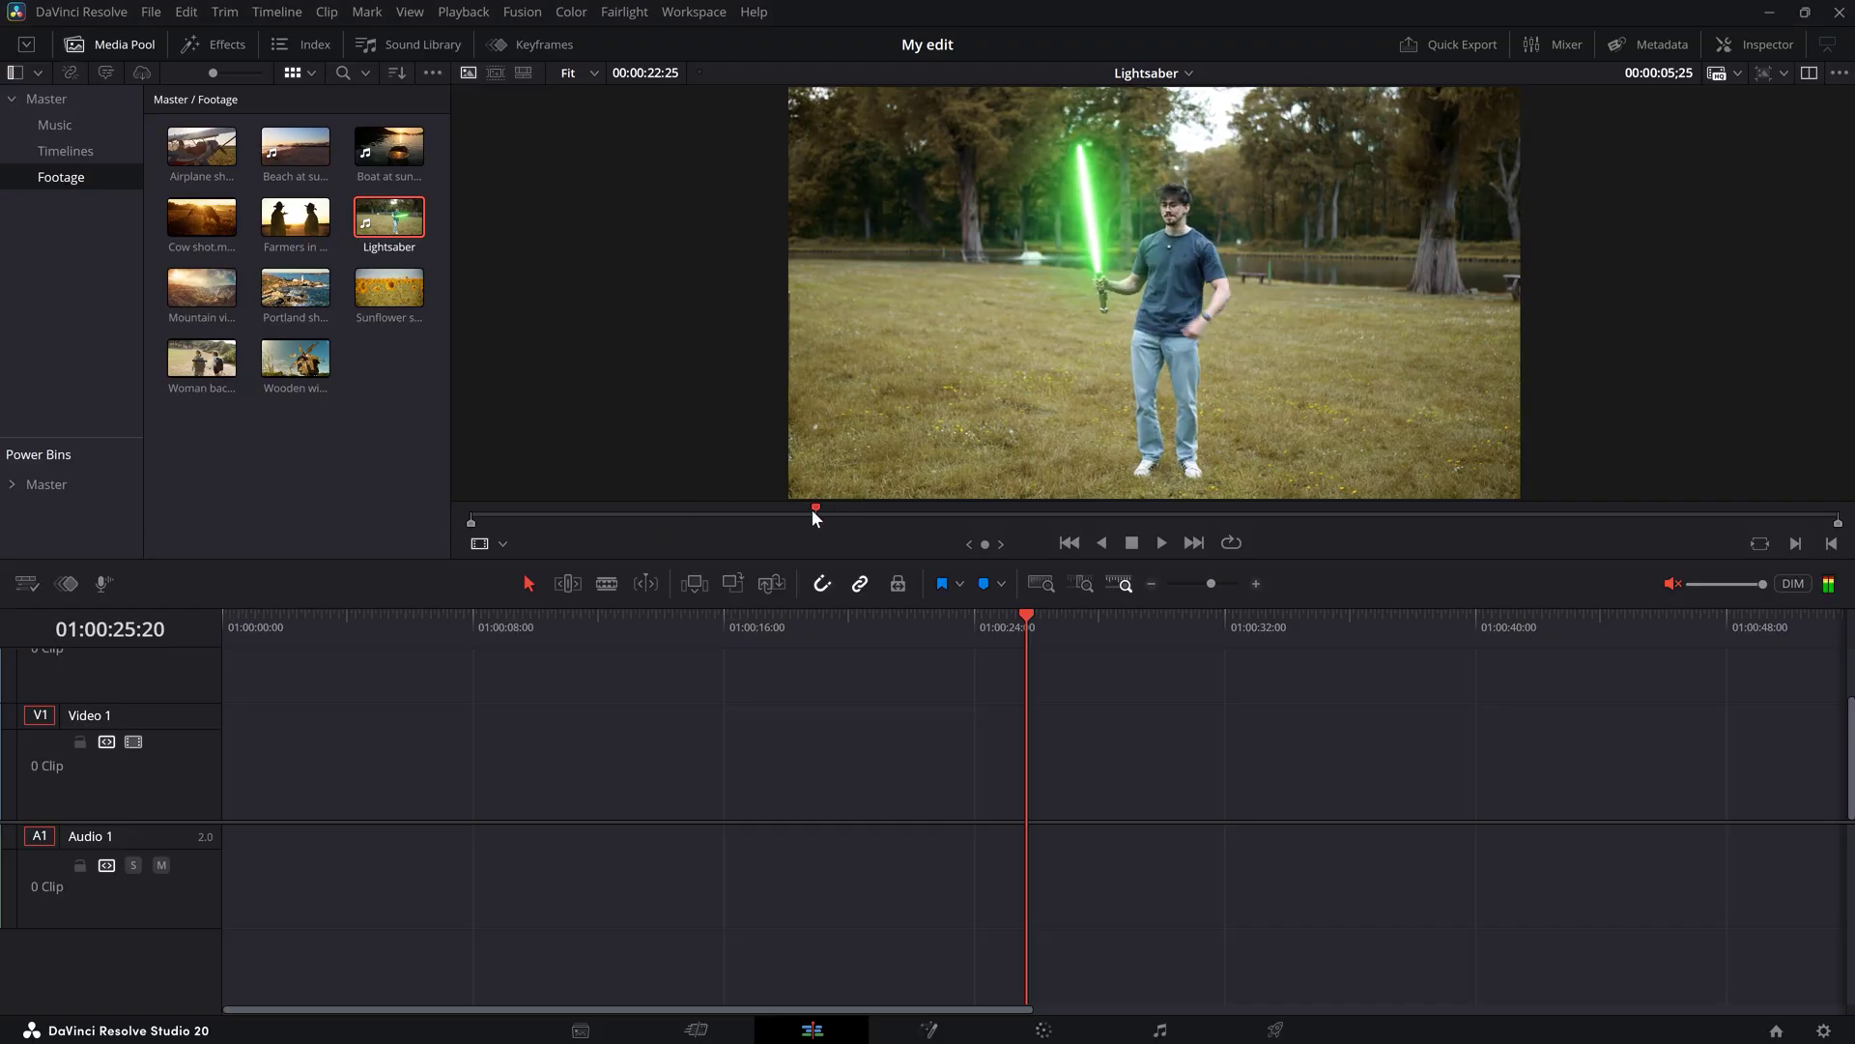
Step: Mark an in point on the Lightsaber clip, scrub forward, and mark the out point
key("i")
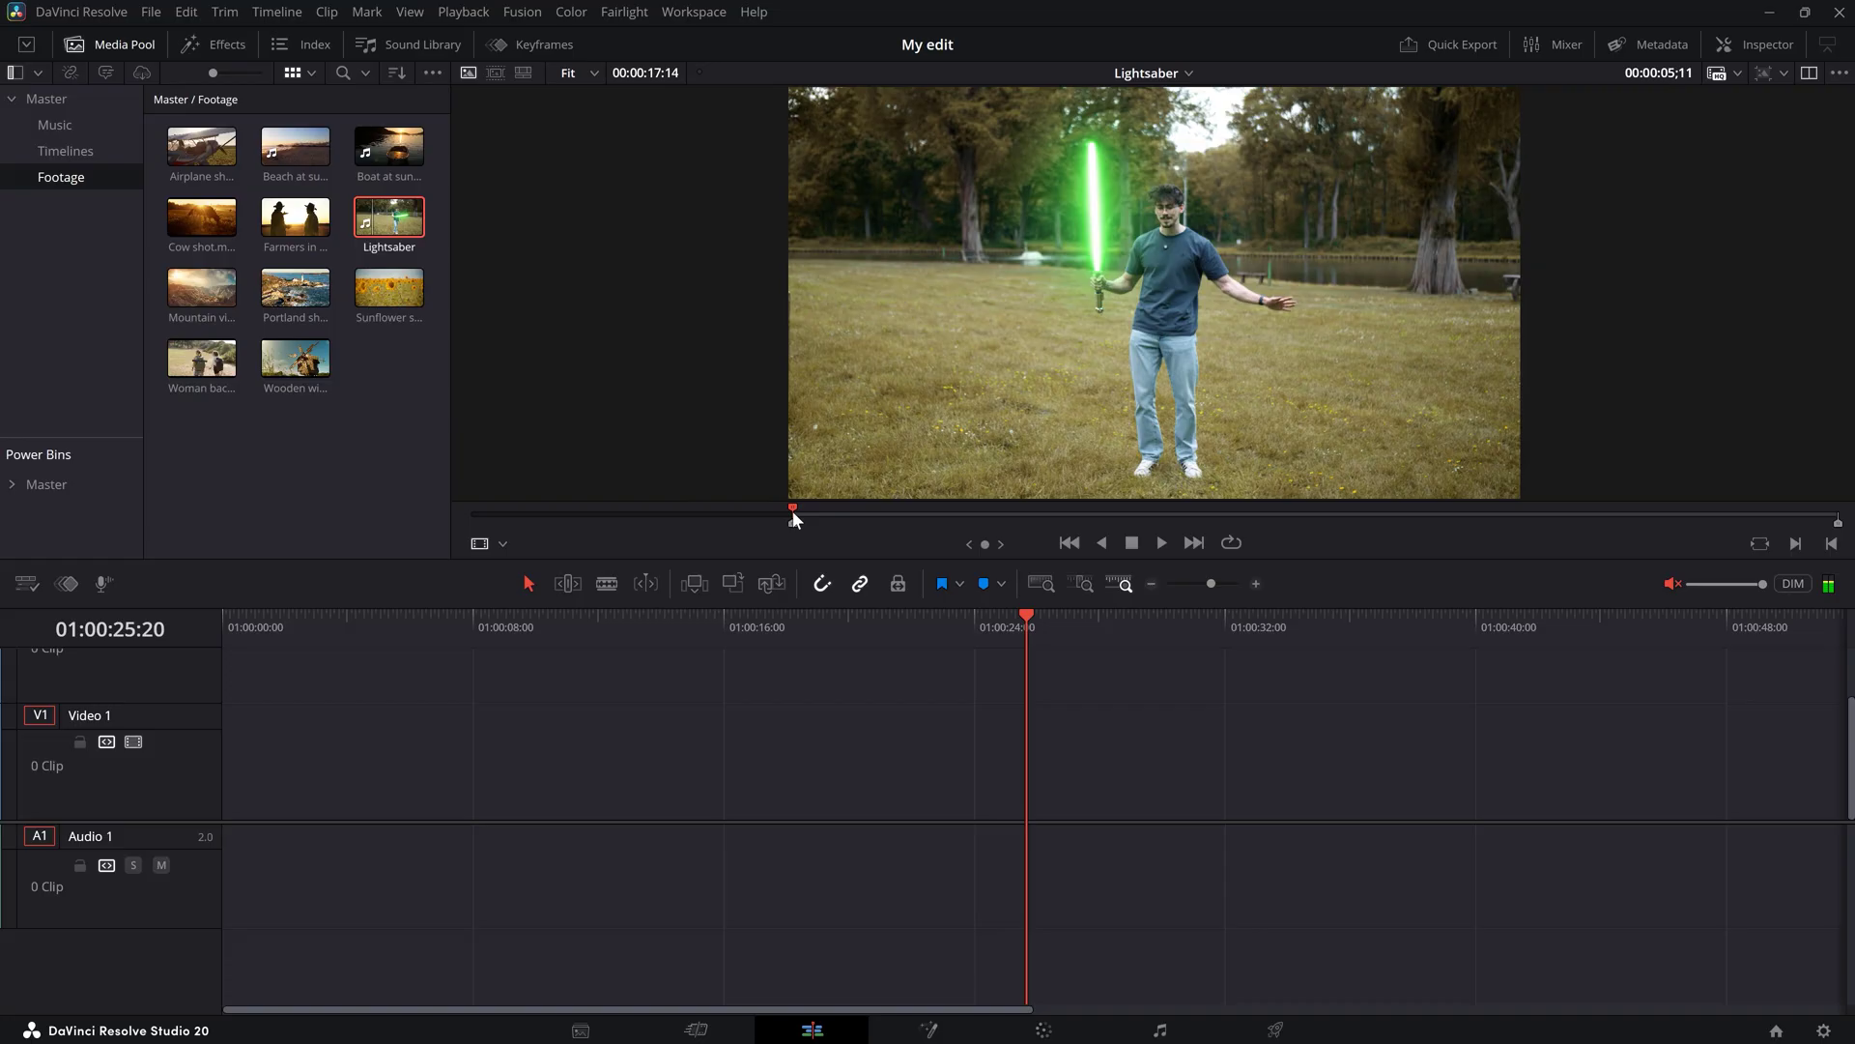
left_click_drag(792, 510, 872, 508)
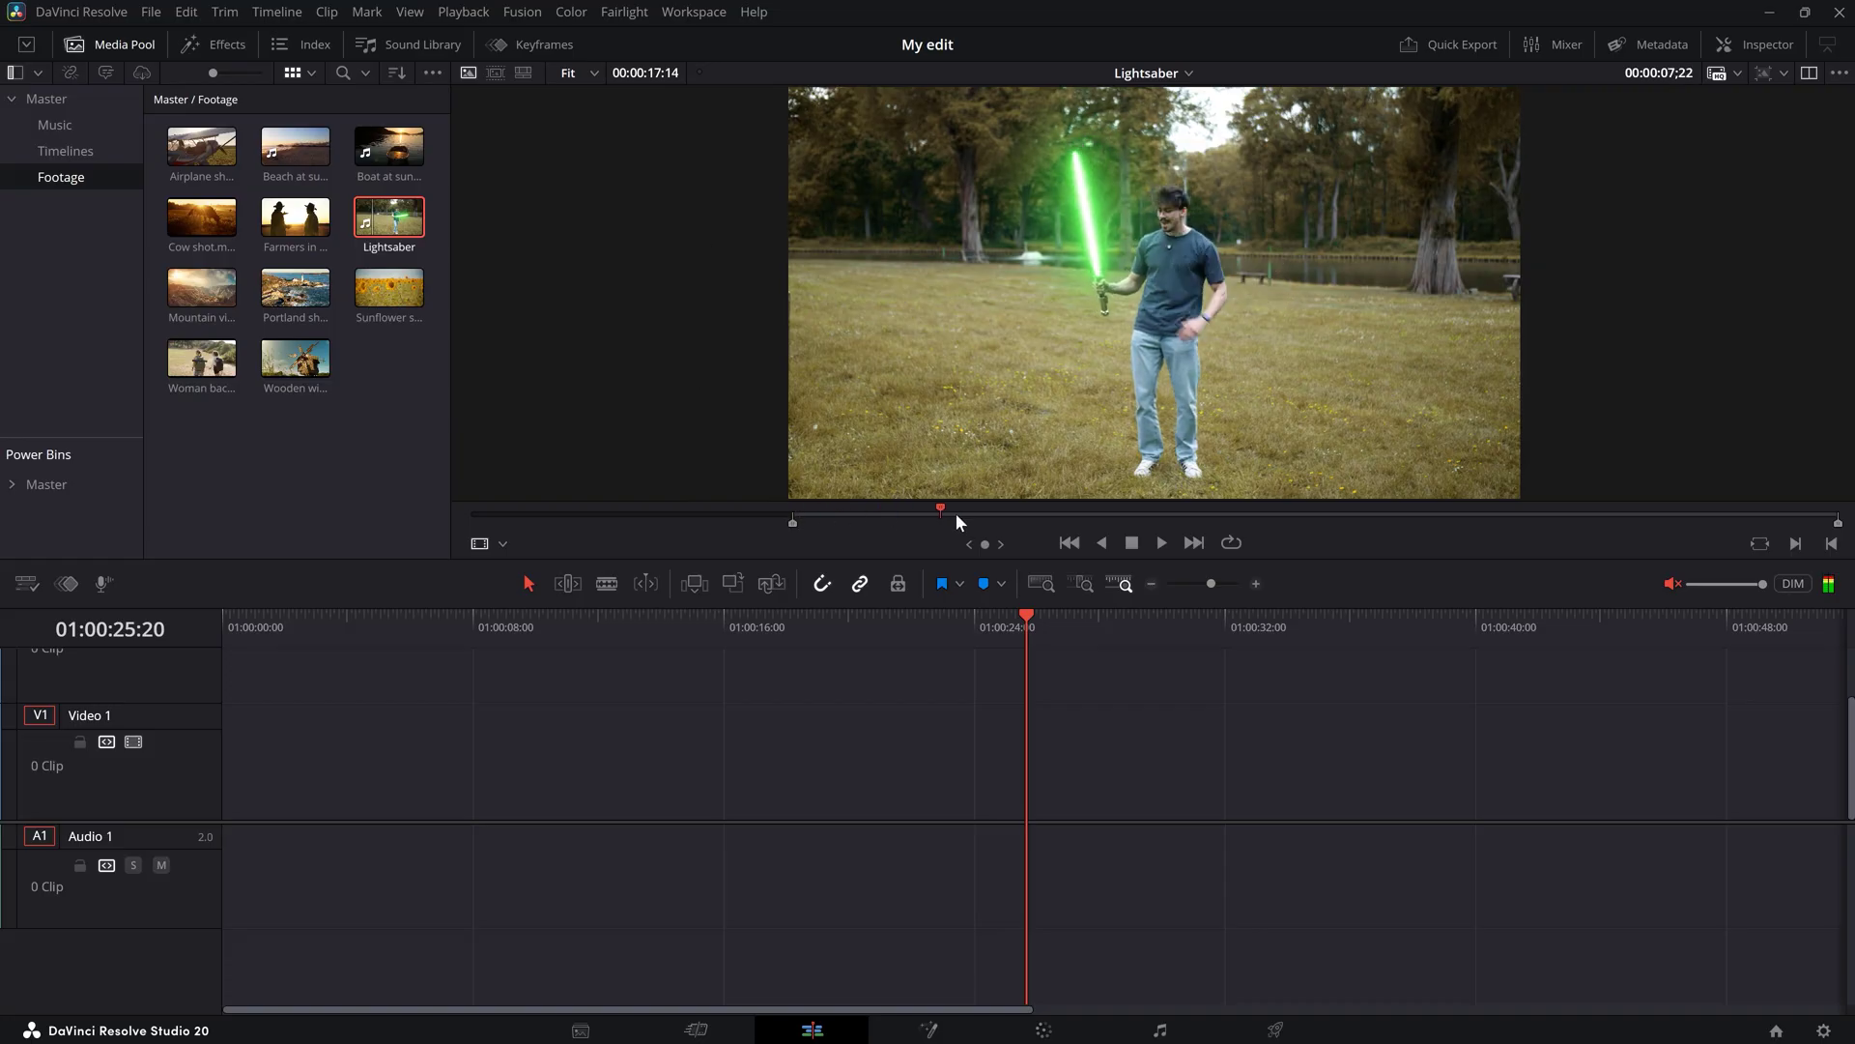
left_click_drag(1179, 516, 1179, 516)
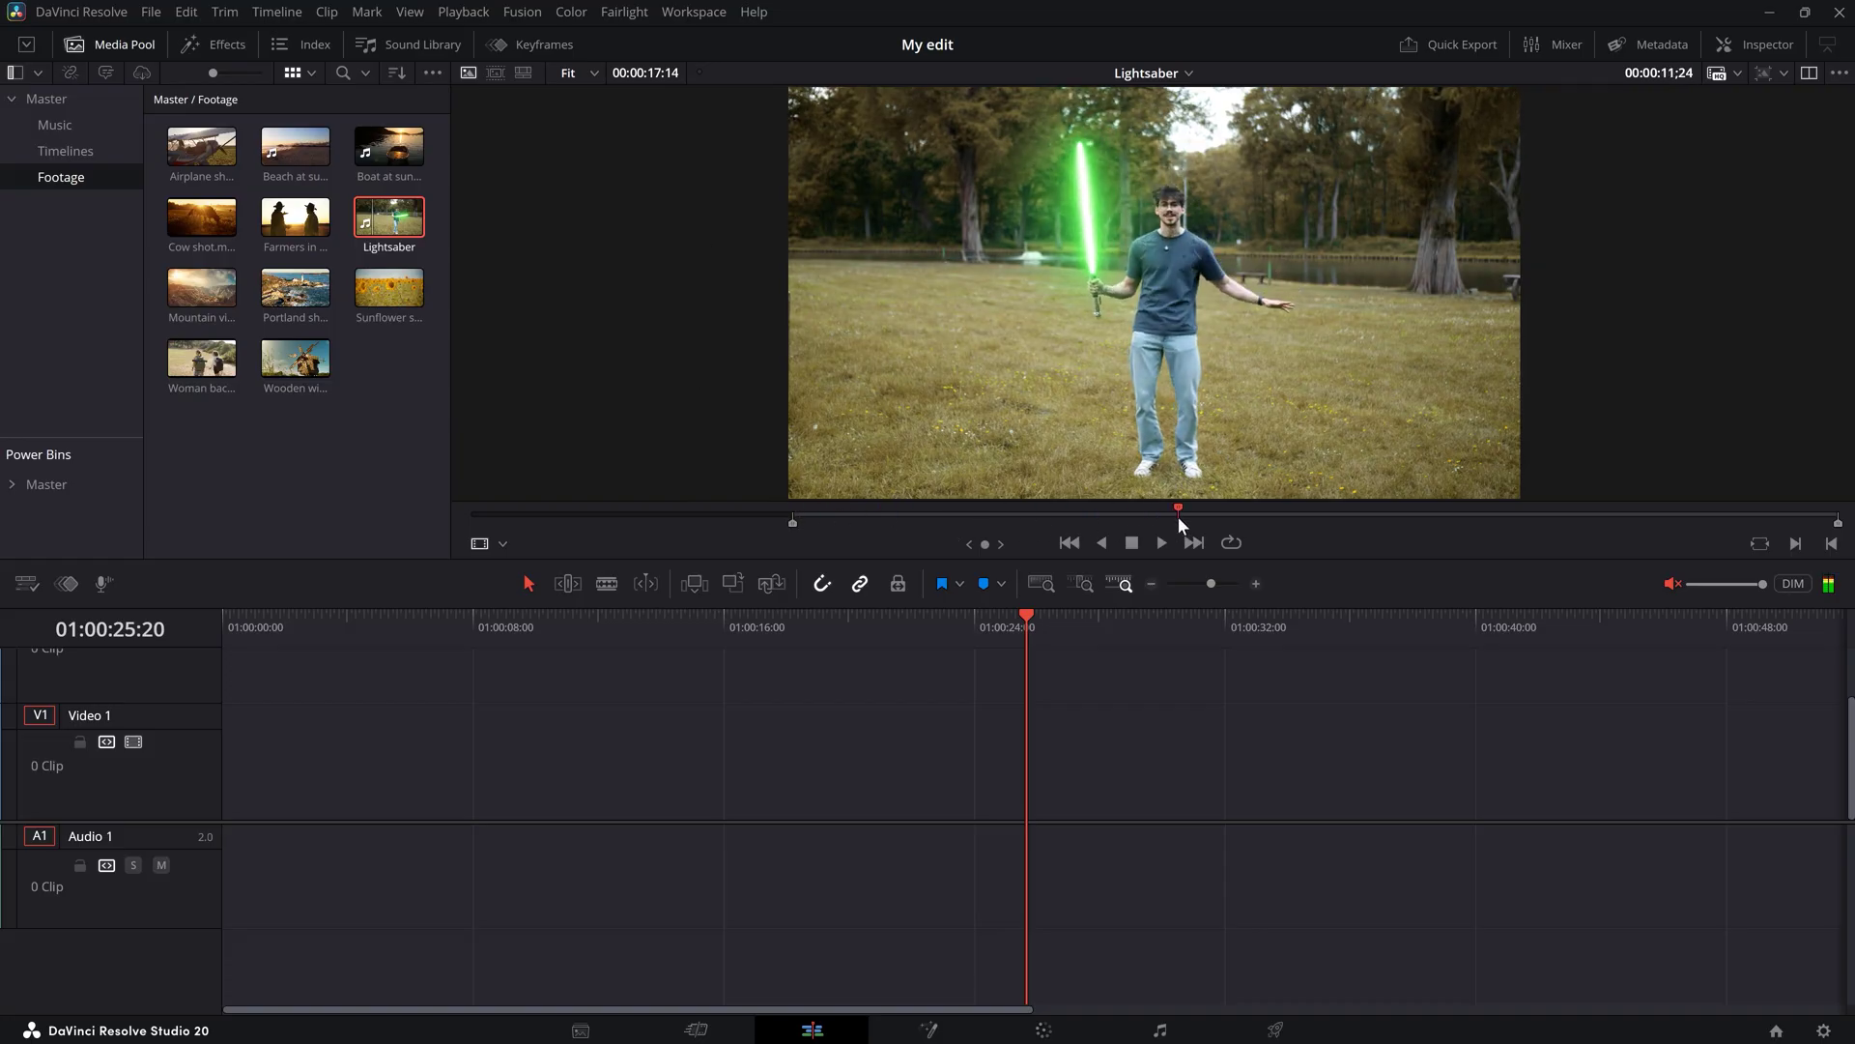
key("o")
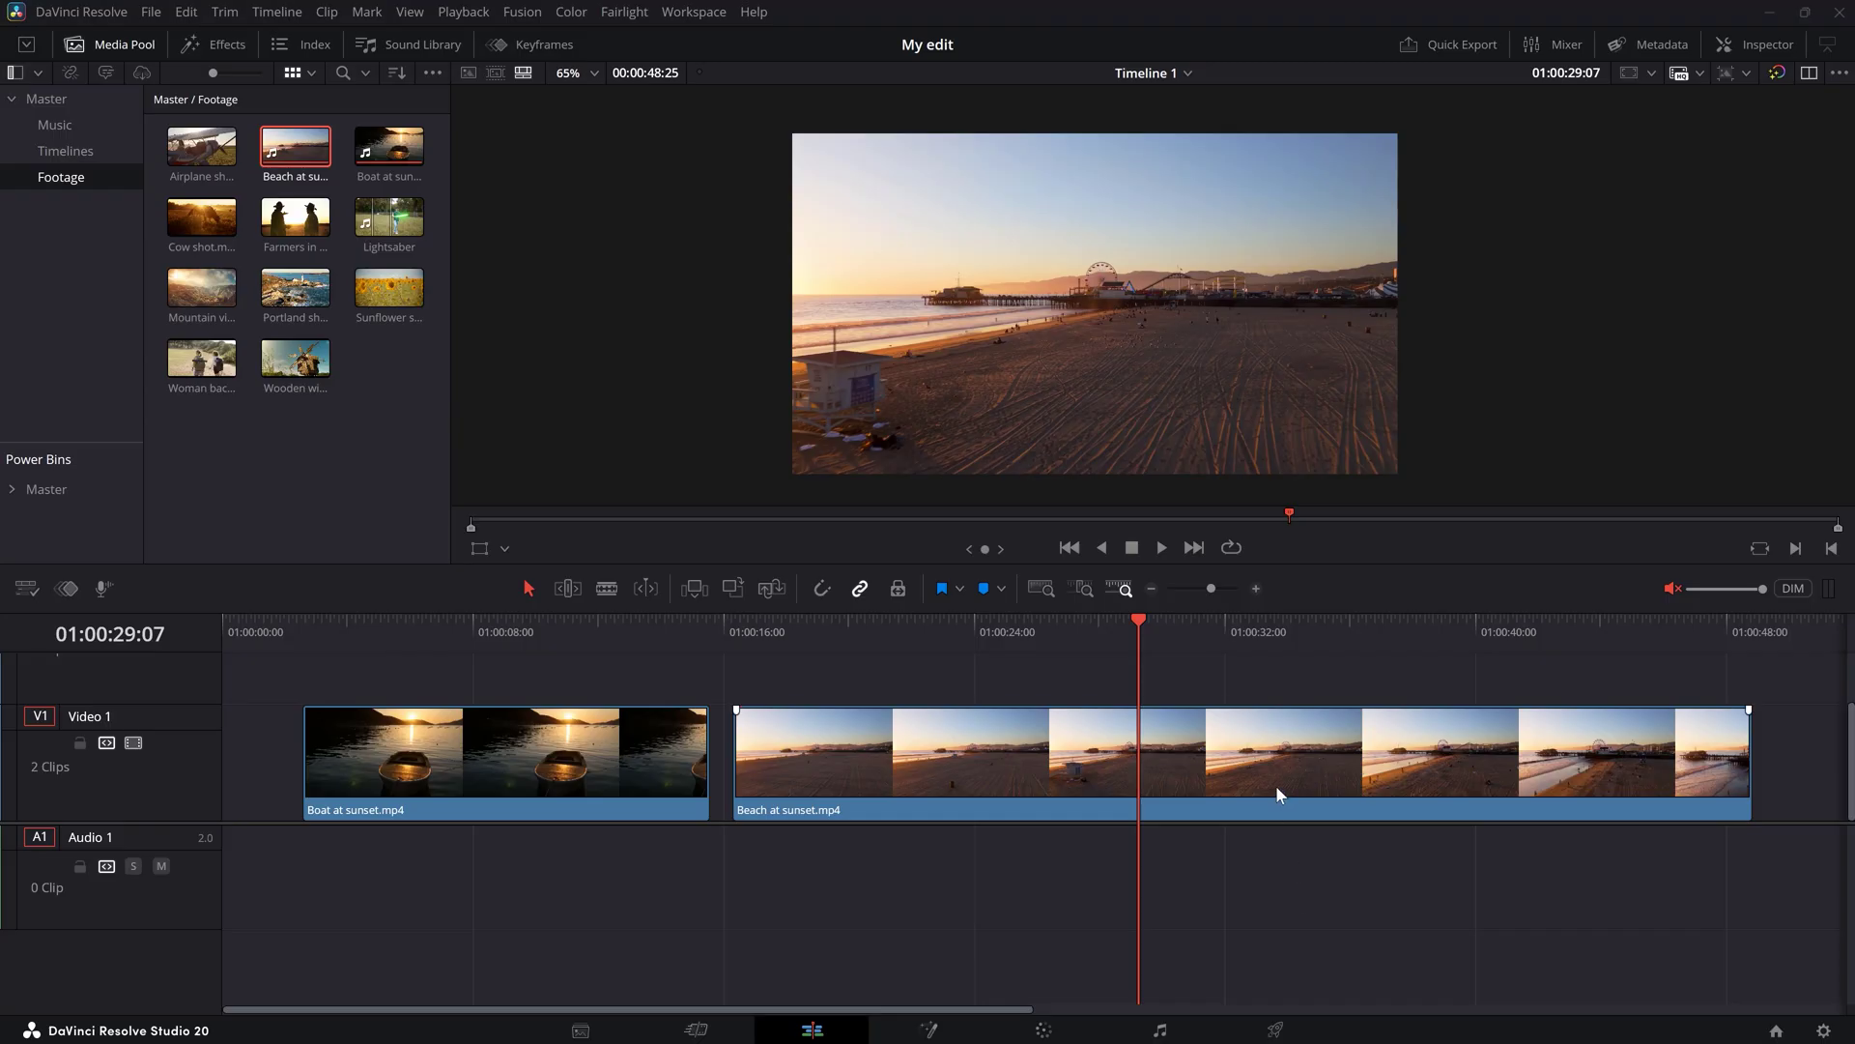
Step: Move Beach at sunset so it starts where Boat at sunset ends, toggling snapping, then save
mouse_move(1276, 784)
left_mouse_down()
mouse_move(1224, 802)
mouse_move(1272, 800)
left_mouse_up()
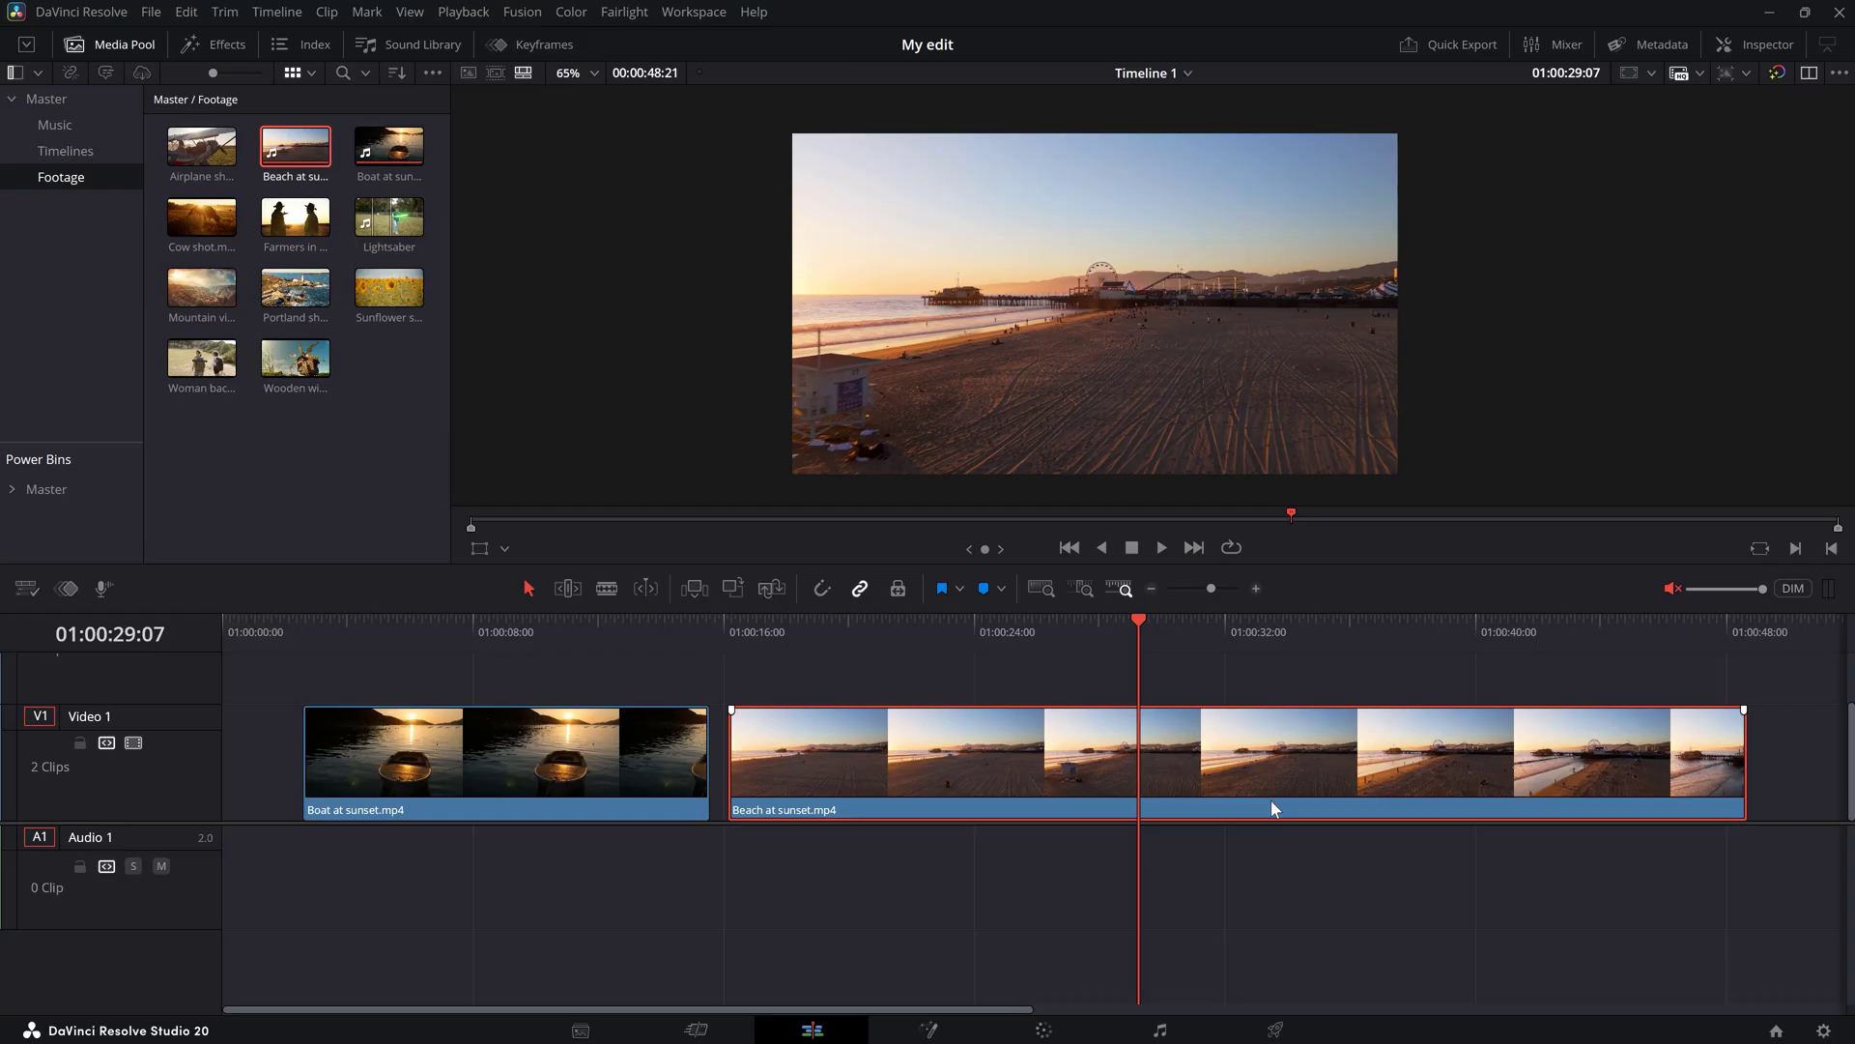
key("n")
left_click_drag(1272, 800, 1256, 808)
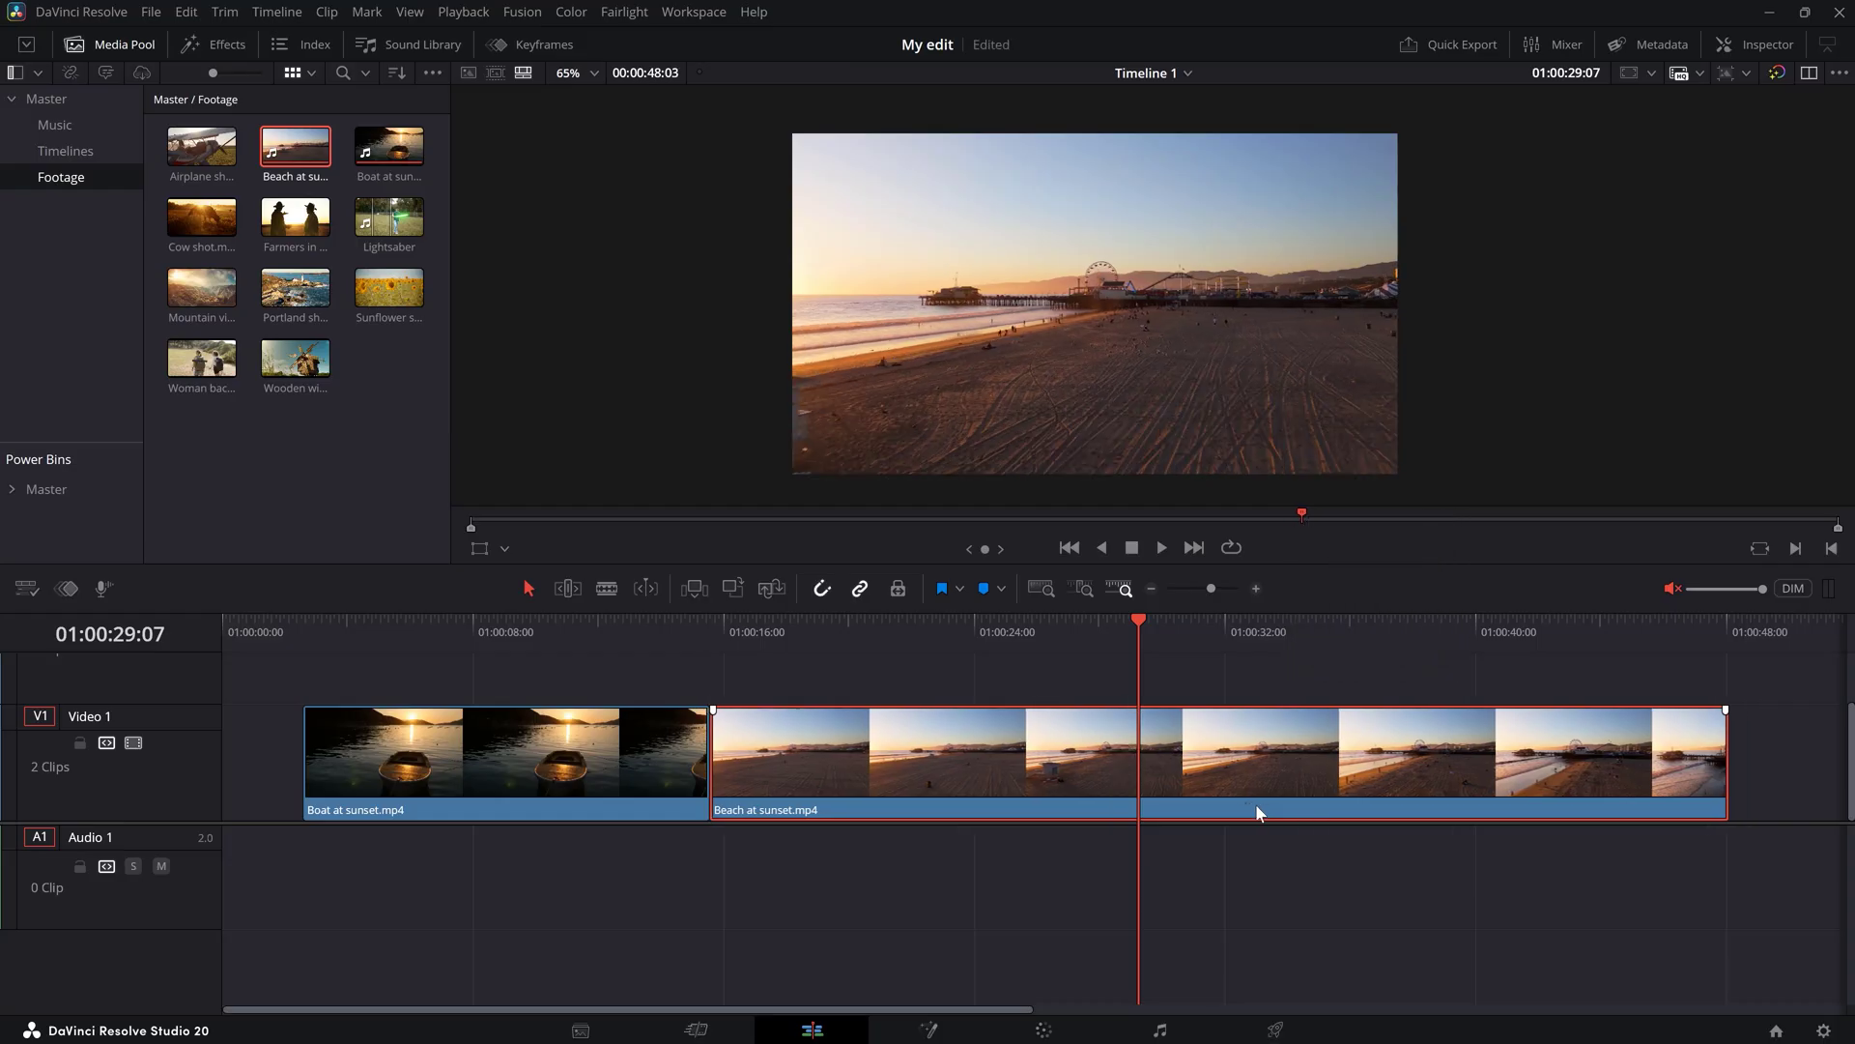
key("ctrl+s")
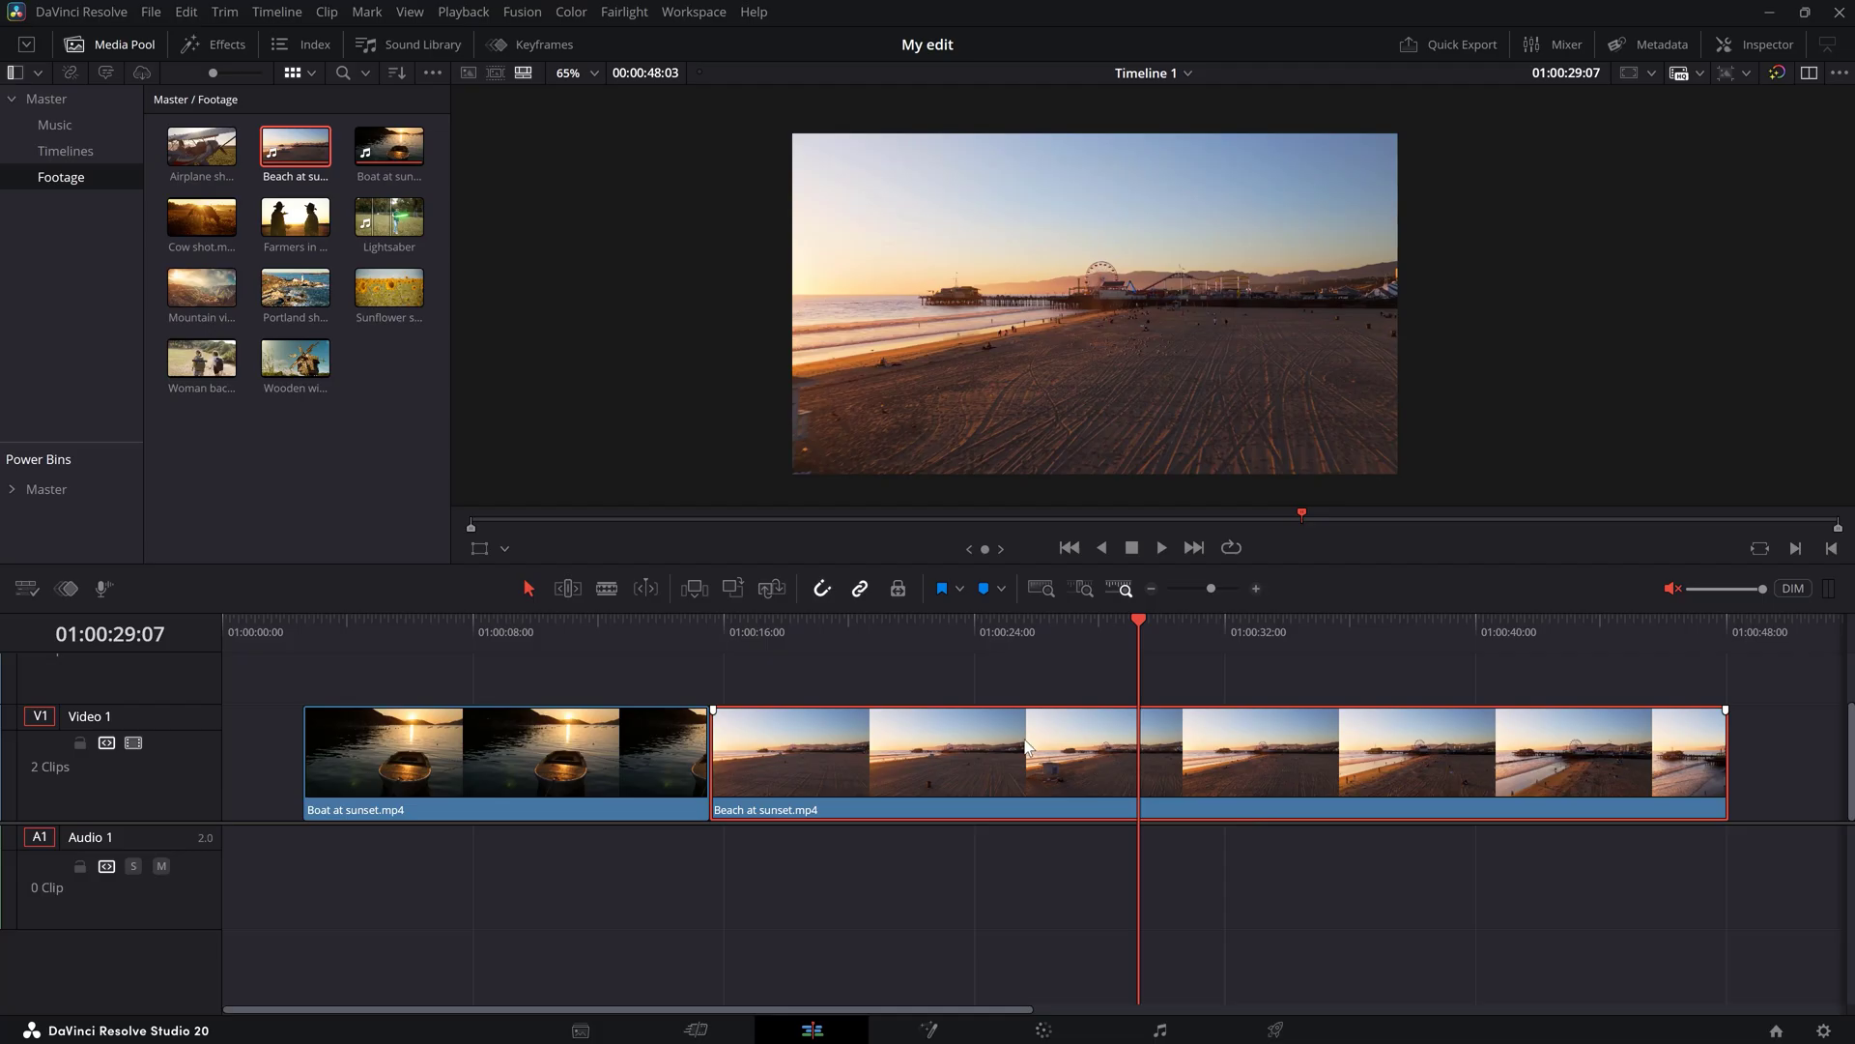